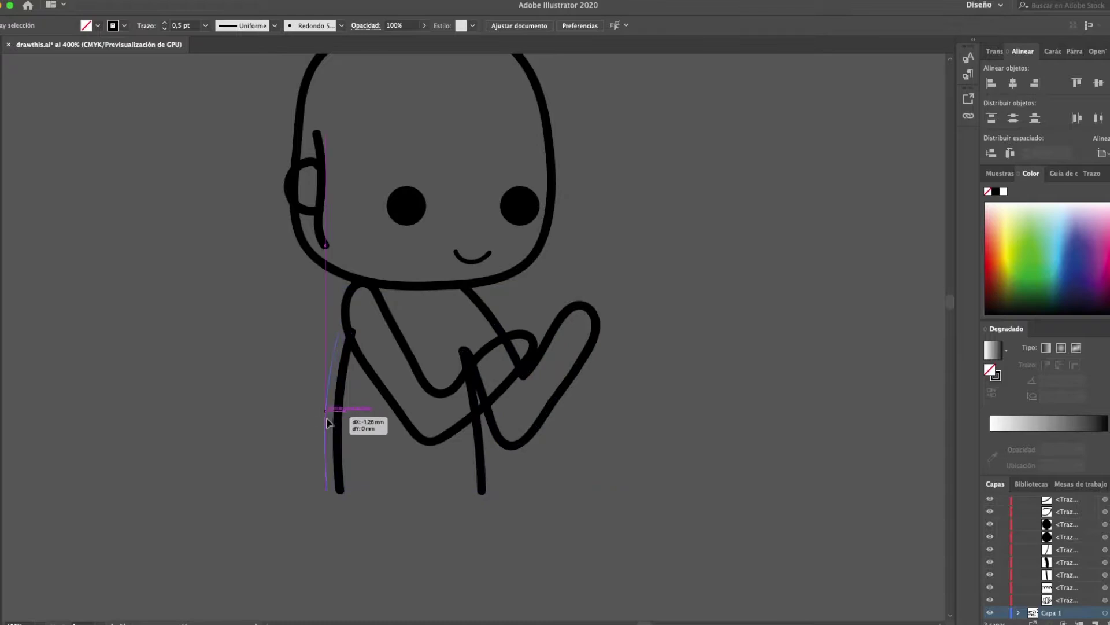
Step: Try moving the left torso line outward and redrawing the left arm with a shorter bent forearm
click(306, 421)
click(366, 376)
key(b)
drag(348, 303, 410, 431)
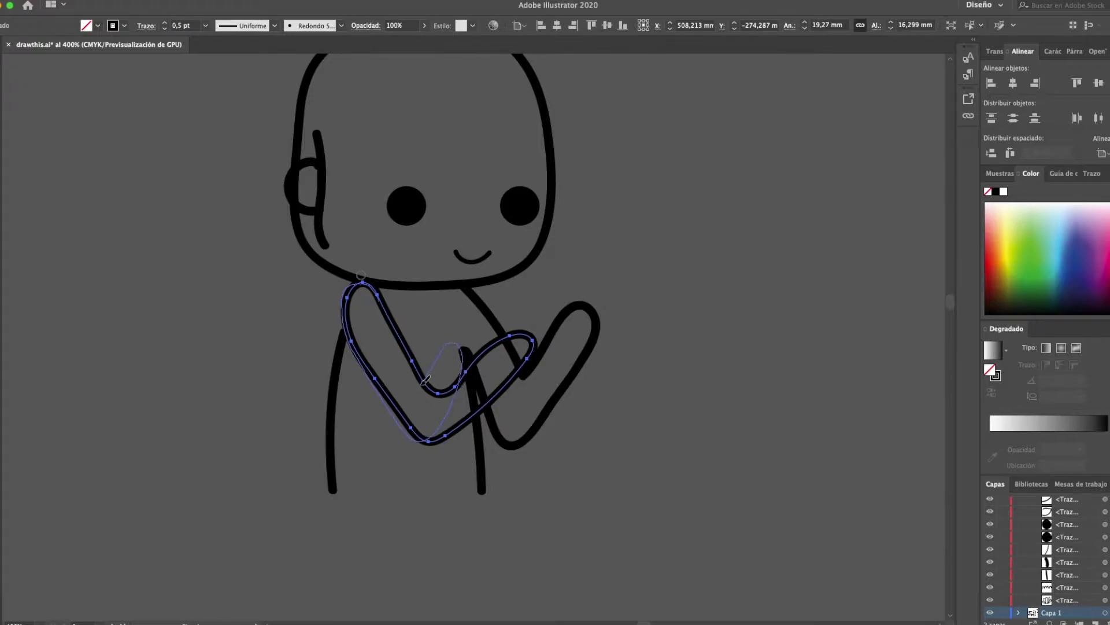
drag(425, 380, 425, 382)
Step: Try redrawing the lower part of the right arm, then undo the stroke
ctrl+click(507, 324)
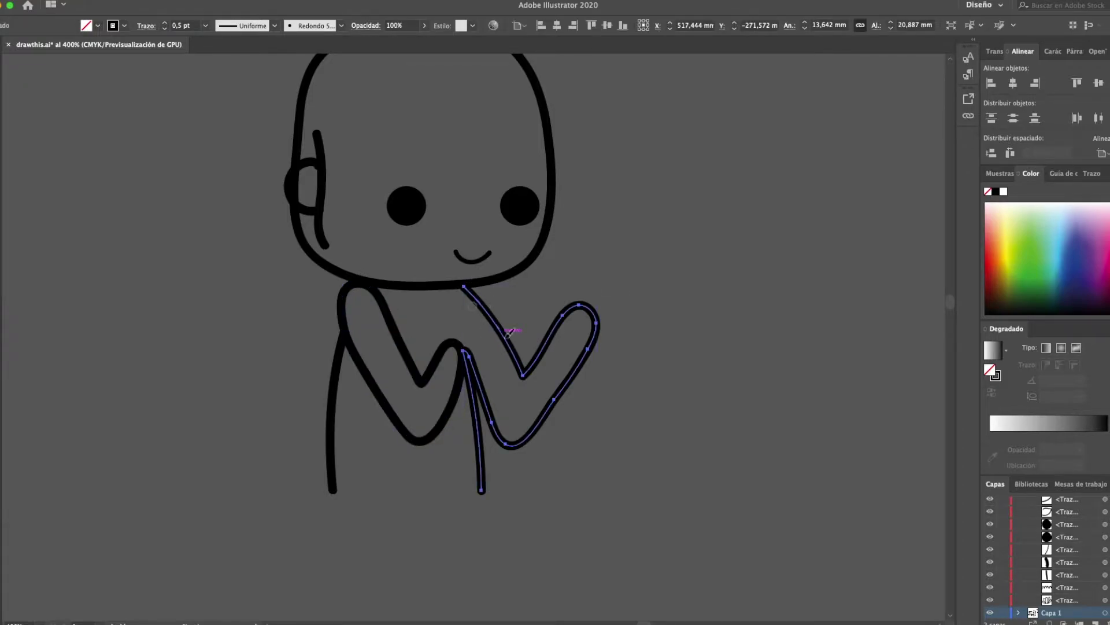
mouse_move(506, 378)
mouse_down()
mouse_move(465, 380)
mouse_move(428, 441)
mouse_up()
key(super+z)
Step: Try reworking the left torso line and shifting the left arm outward, then undo the arm's move
super+click(462, 377)
mouse_move(330, 405)
mouse_down()
mouse_move(285, 405)
mouse_move(245, 447)
mouse_up()
click(298, 389)
key(Delete)
drag(338, 446, 333, 451)
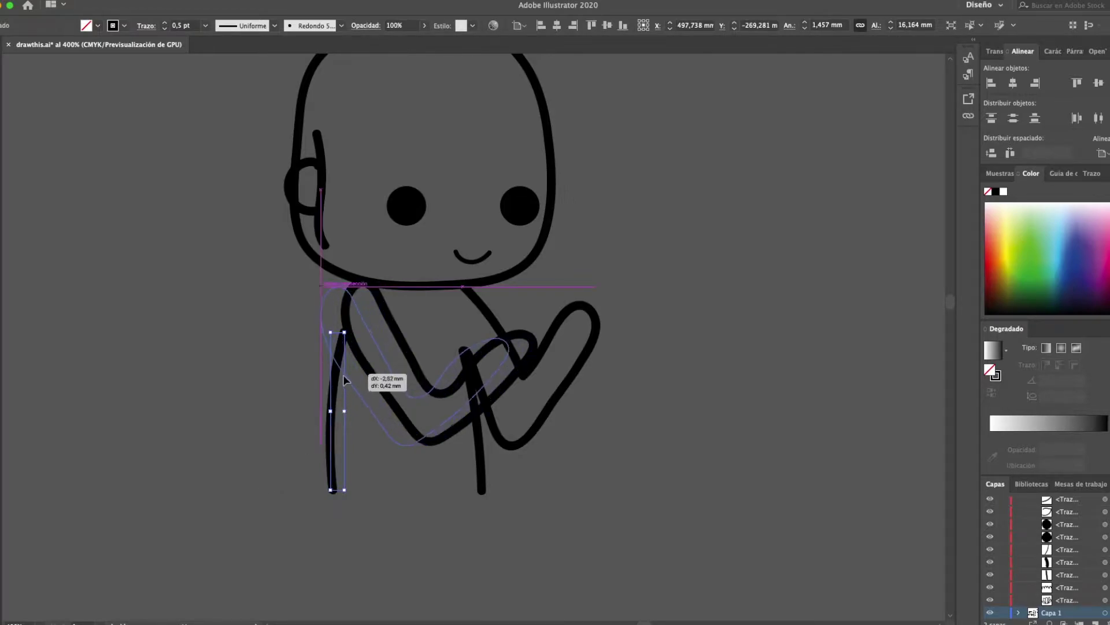
click(366, 375)
key(super+z)
Step: Try redrawing the left arm with a wider curve, then delete the whole arm outline
key(b)
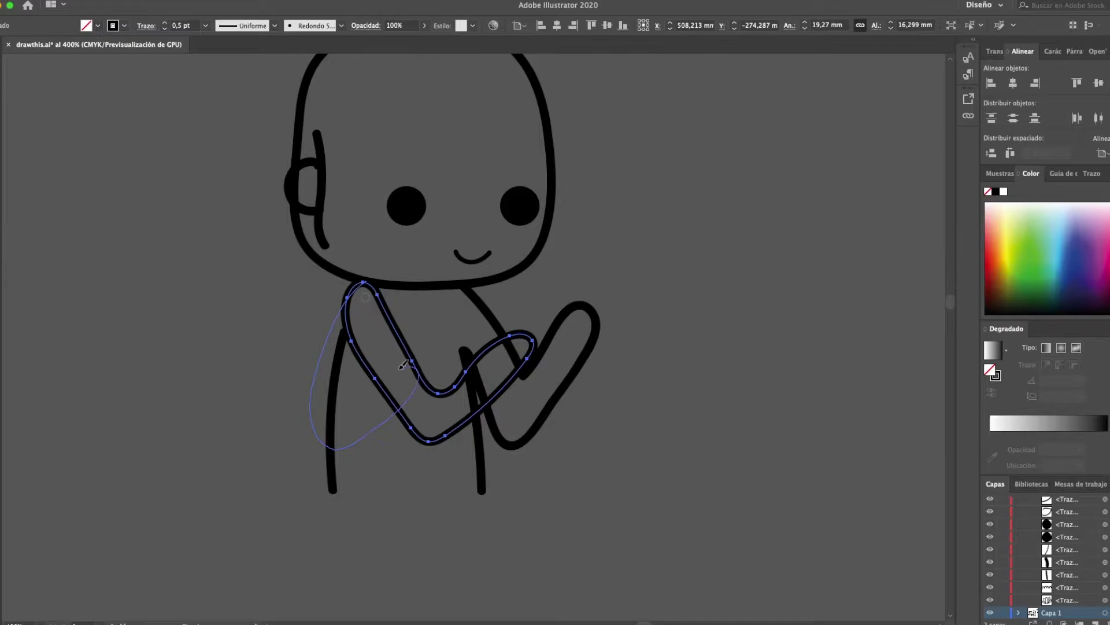
drag(359, 367, 362, 342)
key(v)
click(414, 430)
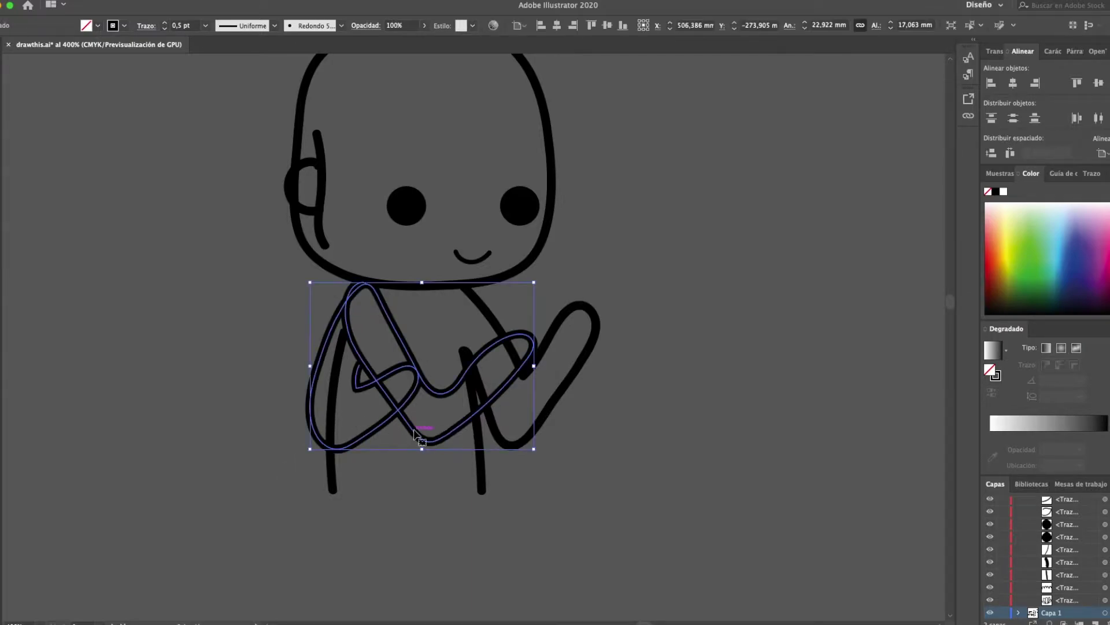
key(Delete)
Step: Paint a new bent left arm running from under the head to the chest, and delete the old left torso line
click(335, 376)
key(b)
mouse_move(354, 280)
mouse_down()
mouse_move(307, 379)
mouse_move(312, 436)
mouse_move(341, 455)
mouse_move(404, 426)
mouse_move(406, 414)
mouse_move(399, 379)
mouse_move(383, 391)
mouse_move(352, 354)
mouse_up()
click(331, 420)
key(Delete)
Step: Paint a short, slightly slanted torso line below the left elbow
key(b)
drag(326, 456, 310, 499)
key(super+z)
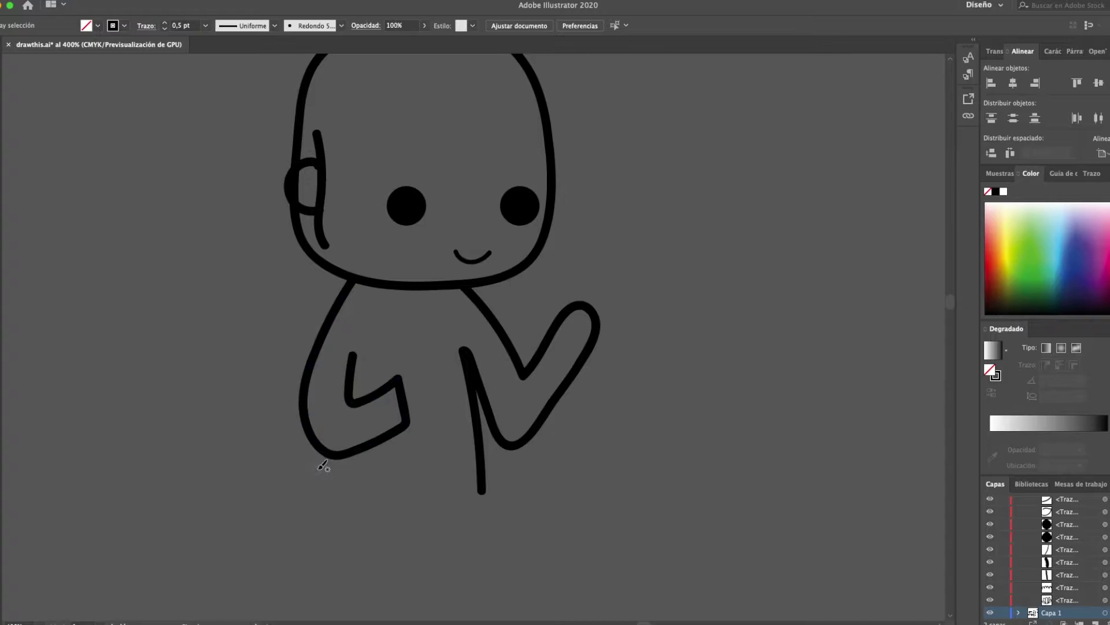
drag(326, 457, 317, 499)
Step: Delete the old right arm and torso outline
super+click(490, 326)
shift+super+click(467, 282)
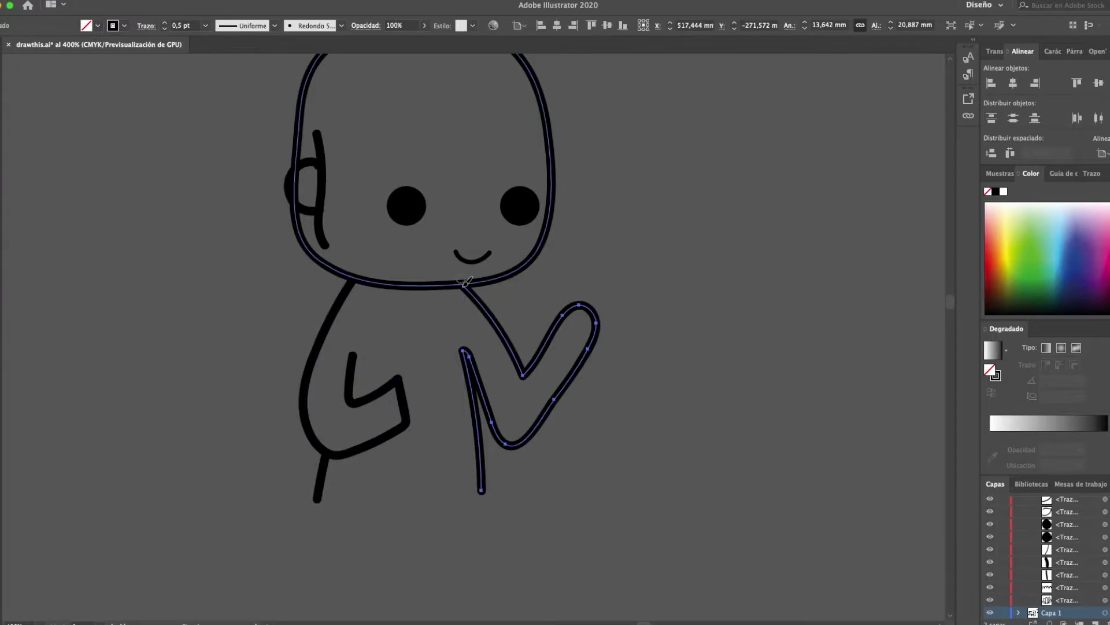
key(Delete)
Step: Duplicate the left arm and torso line onto the right side of the body and reflect the copy horizontally
key(v)
drag(439, 317, 261, 521)
drag(323, 476, 472, 479)
right_click(456, 391)
mouse_move(567, 558)
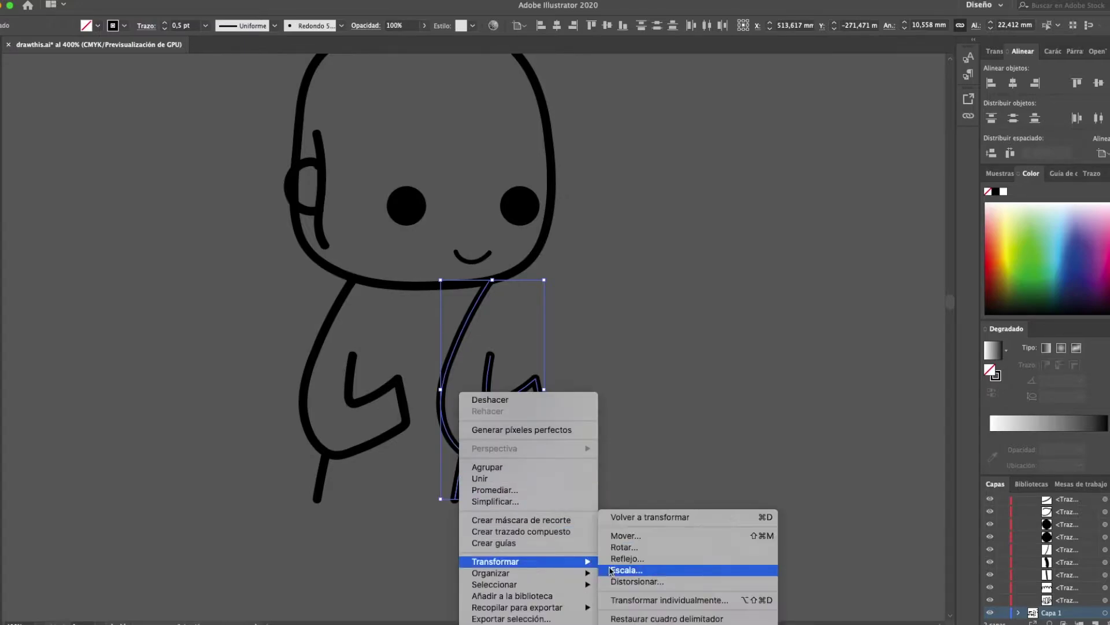
click(614, 559)
key(Return)
Step: Nudge the mirrored arm and torso line left toward the body's centre
key(Left)
key(Left)
key(Left)
key(Left)
key(Left)
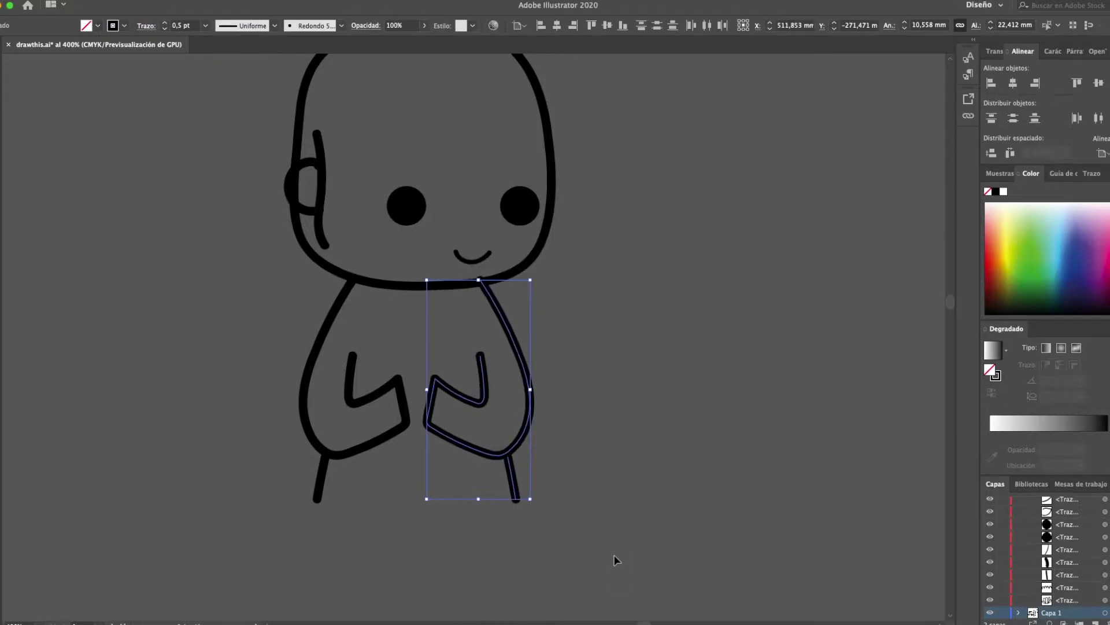
Step: Redraw the left sleeve's end and paint a rounded hand at the end of the right sleeve
click(333, 445)
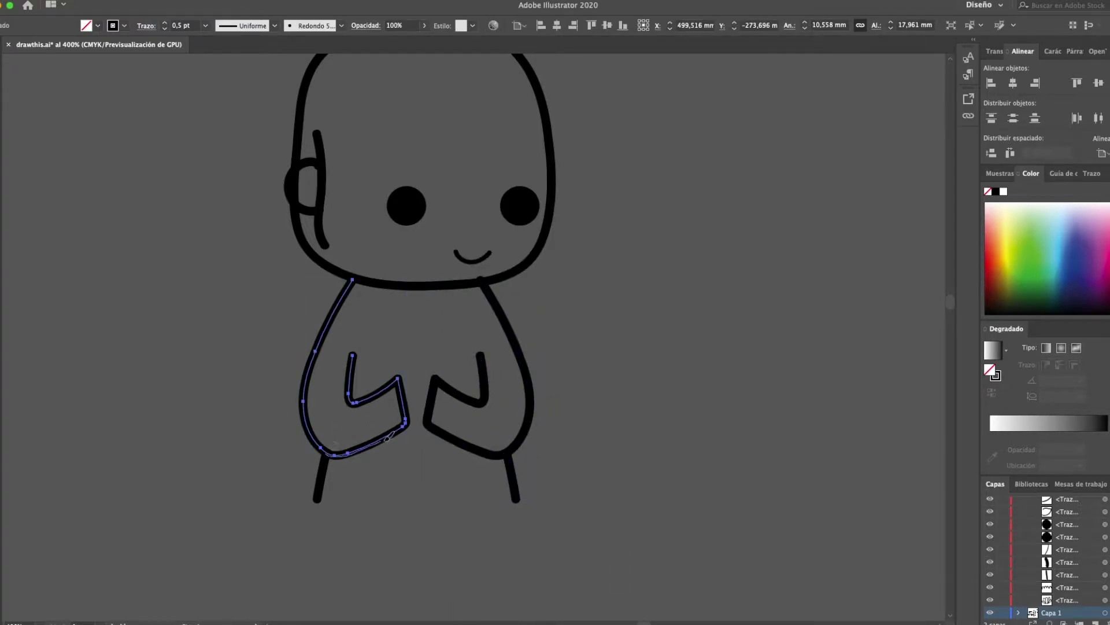
drag(402, 382, 357, 403)
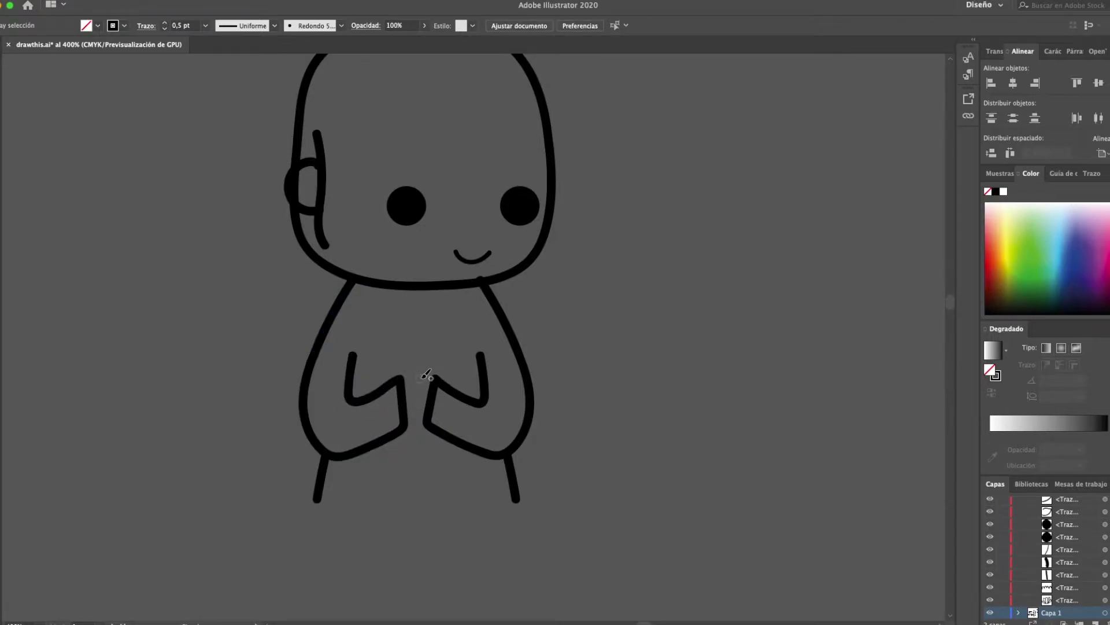
mouse_move(434, 382)
mouse_down()
mouse_move(405, 388)
mouse_move(430, 404)
mouse_move(423, 414)
mouse_up()
key(super+z)
Step: Nudge the right arm, its hand and the right torso line together to the right
drag(412, 523, 560, 352)
key(Right)
key(Right)
key(Right)
key(Right)
key(Right)
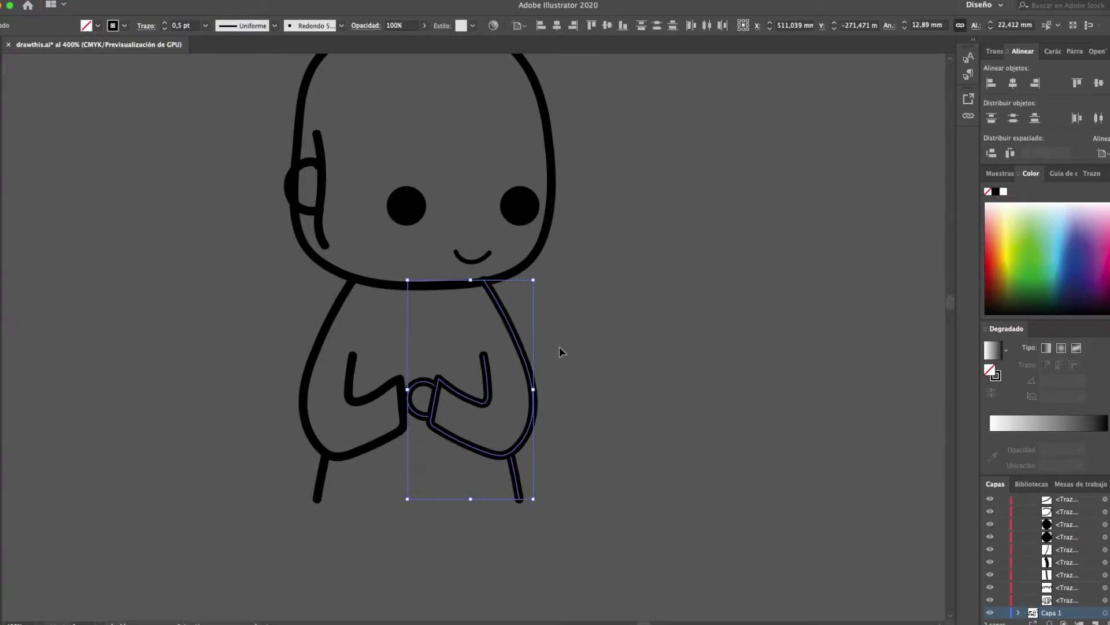
Step: Redraw the left shoulder line as a rounder curve meeting the underside of the head
click(381, 380)
key(Left)
key(Left)
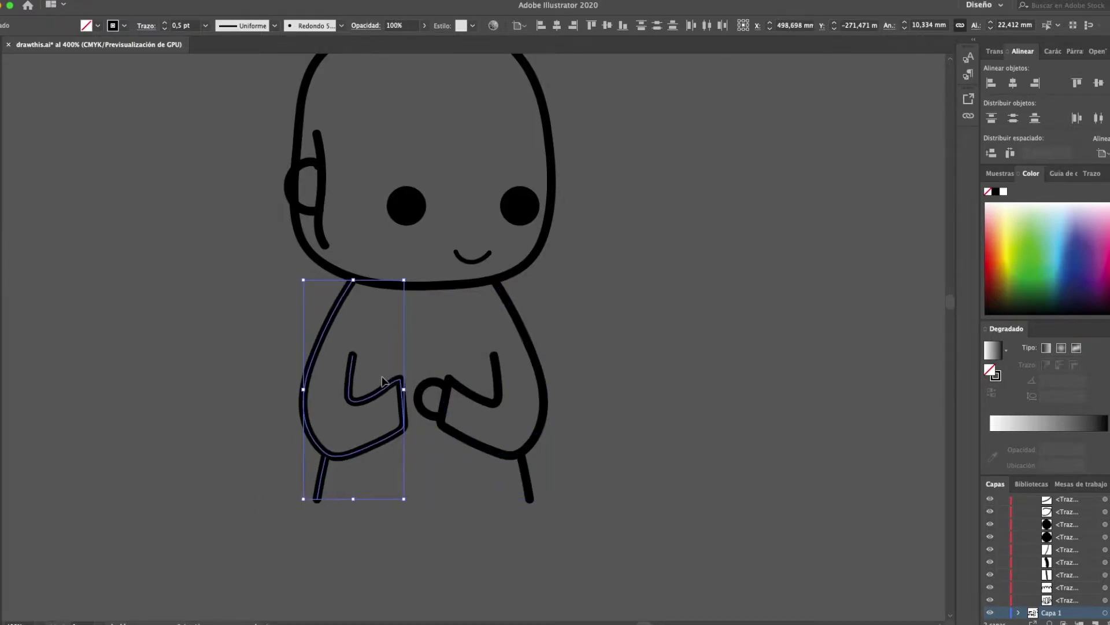
key(p)
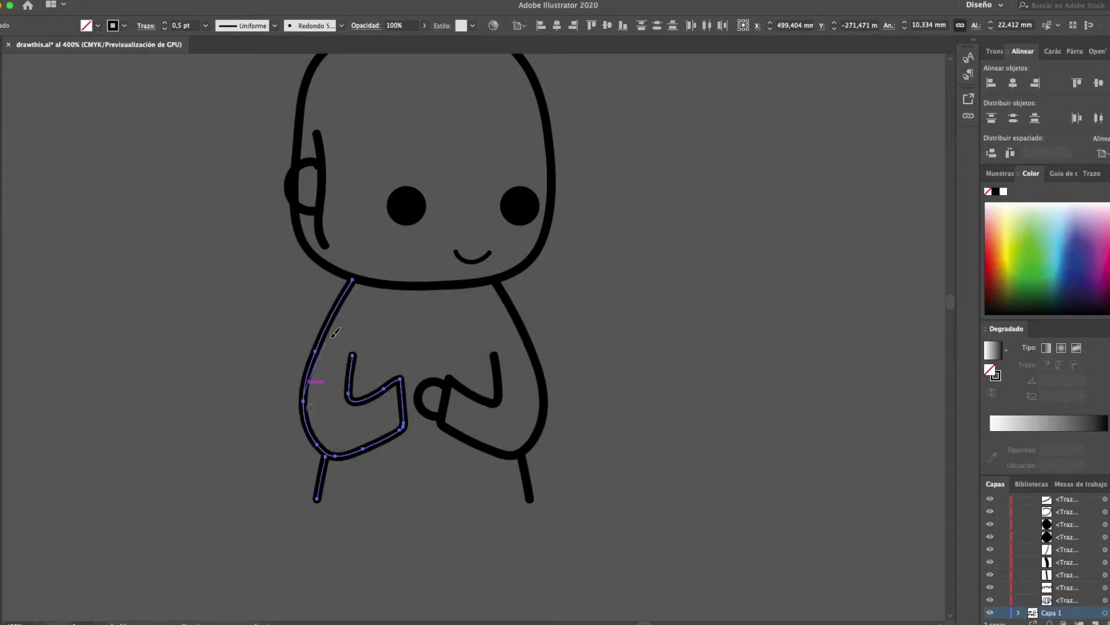
drag(329, 341, 368, 288)
key(super+z)
key(super+shift+a)
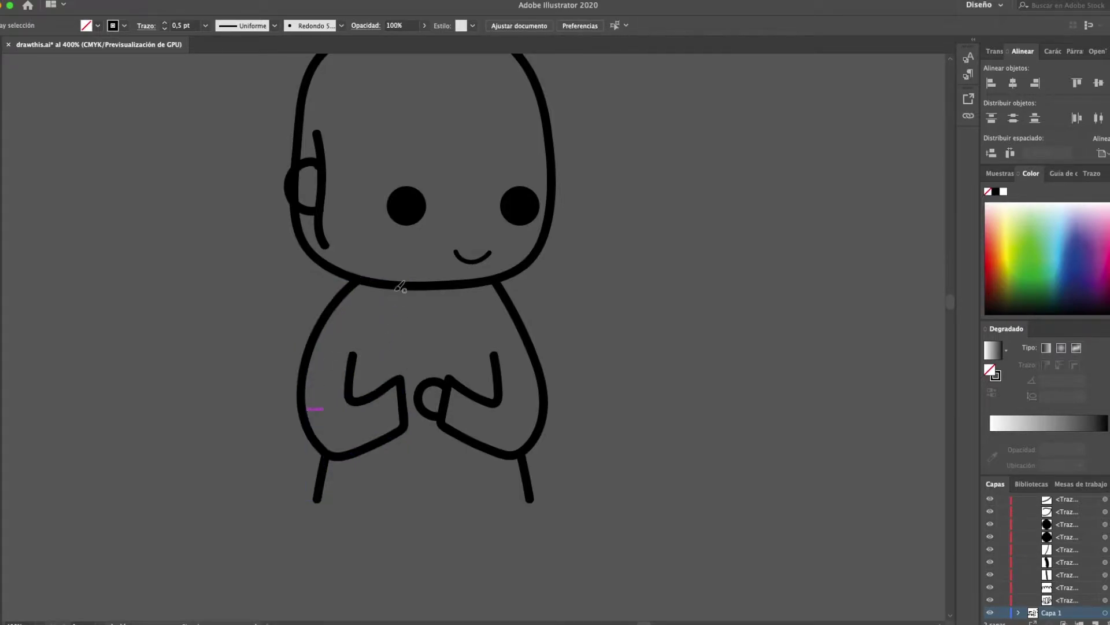
Step: Paint a tall envelope outline above and below the sleeves, plus the left hand between them
mouse_move(450, 377)
mouse_down()
mouse_move(451, 328)
mouse_move(386, 337)
mouse_move(384, 385)
mouse_up()
mouse_move(390, 447)
mouse_down()
mouse_move(394, 469)
mouse_move(449, 463)
mouse_move(452, 425)
mouse_up()
drag(438, 380, 398, 387)
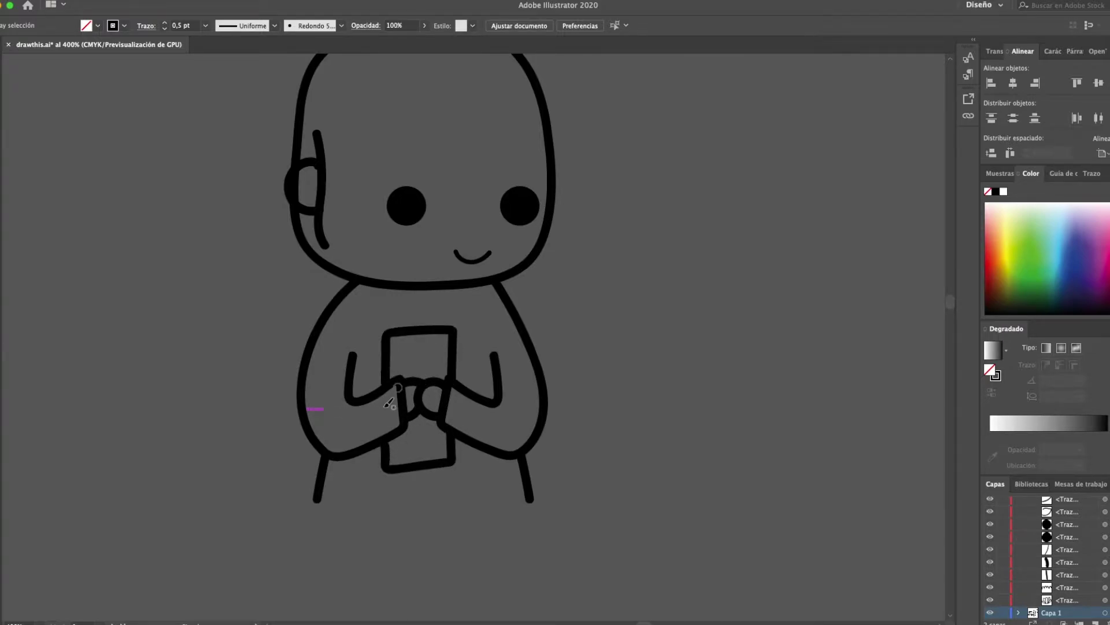
Step: Paint 0.25 pt diagonal fold lines from the envelope's right corners toward the hands, and delete the stray dot beside the torso
click(495, 254)
drag(453, 331, 421, 382)
drag(451, 459, 420, 417)
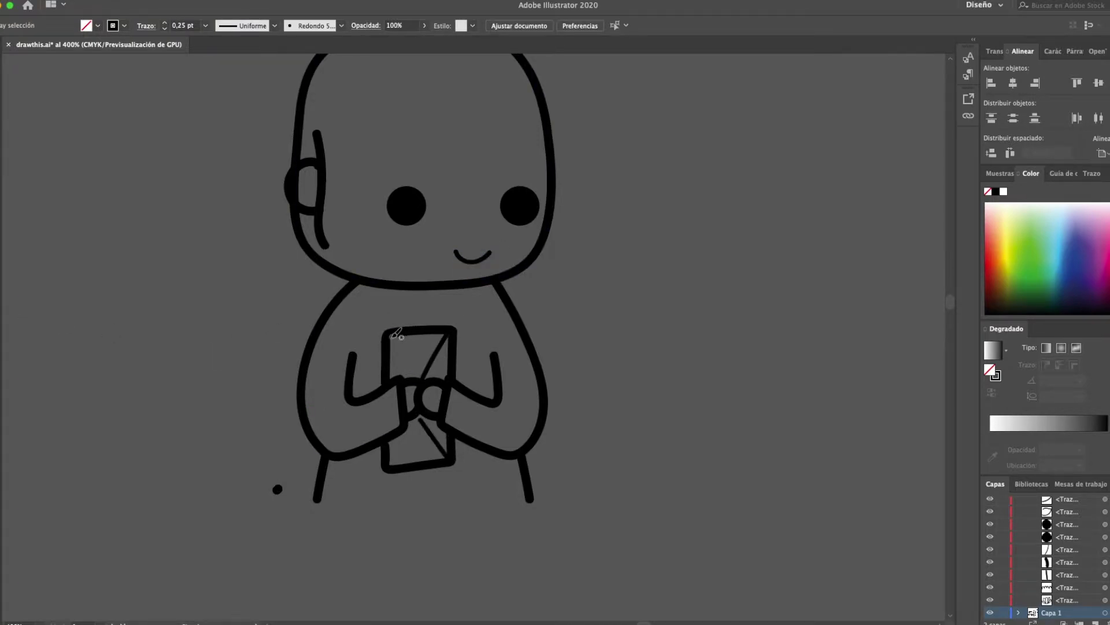
key(super+z)
drag(447, 462, 418, 416)
click(277, 490)
key(Delete)
Step: Paint thin cuff lines across both sleeves and a 0.5 pt two-flap collar beneath the head
key(b)
super+click(424, 425)
drag(374, 398, 379, 438)
drag(476, 398, 464, 434)
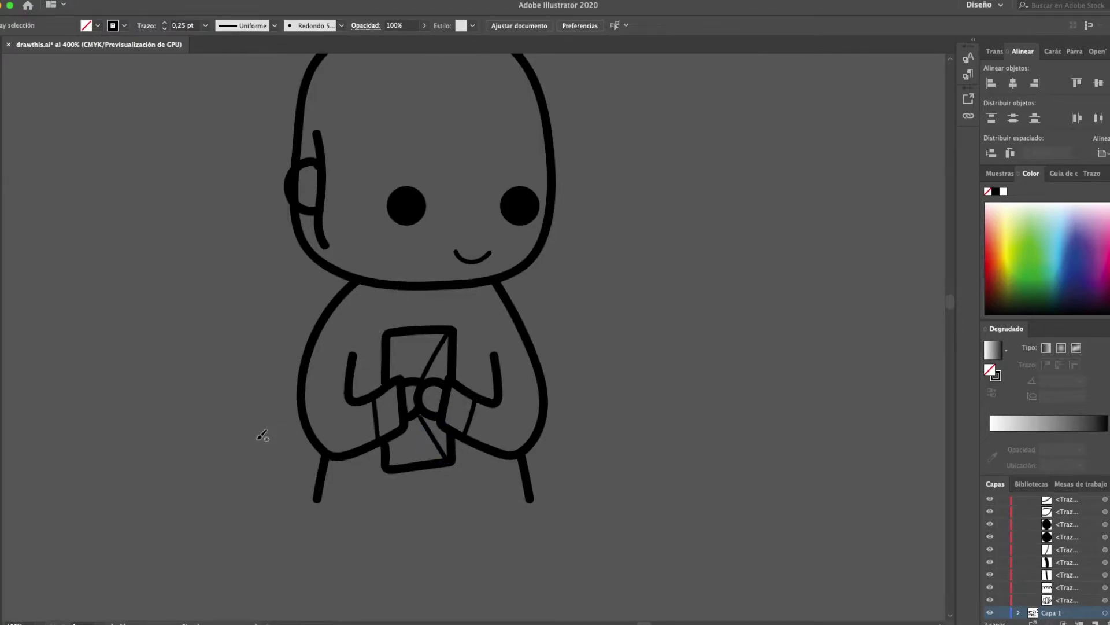
ctrl+click(413, 466)
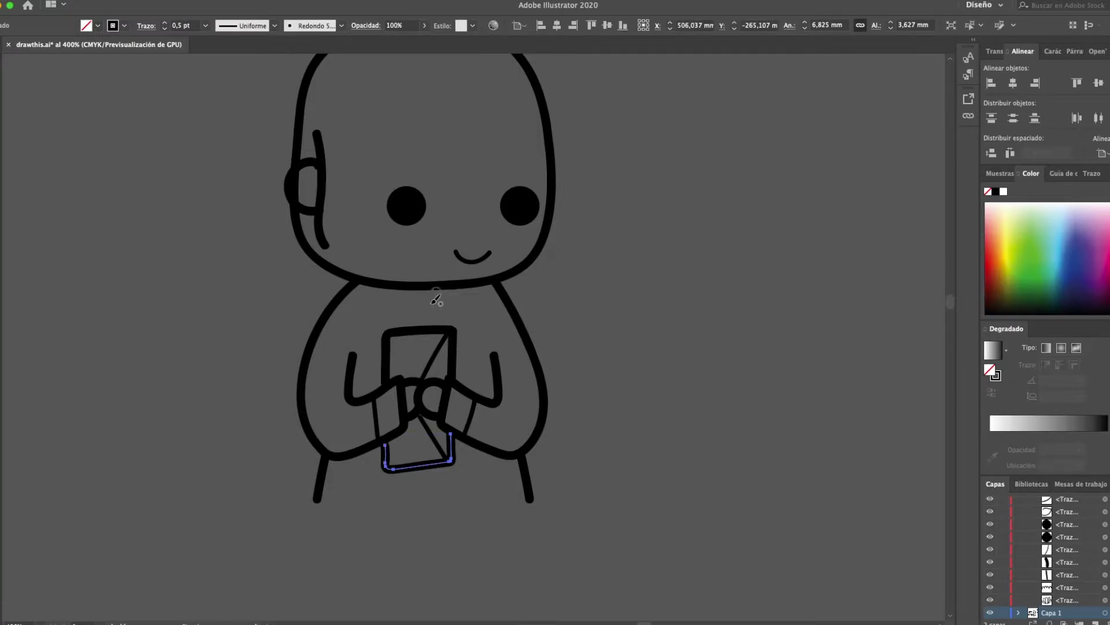
mouse_move(427, 293)
mouse_down()
mouse_move(482, 310)
mouse_move(500, 287)
mouse_move(399, 325)
mouse_move(347, 289)
mouse_move(520, 203)
mouse_up()
Step: Move both eyes and the smile left to centre them on the face
key(v)
key(Left)
key(Left)
key(Left)
key(Left)
key(Left)
key(Left)
key(Left)
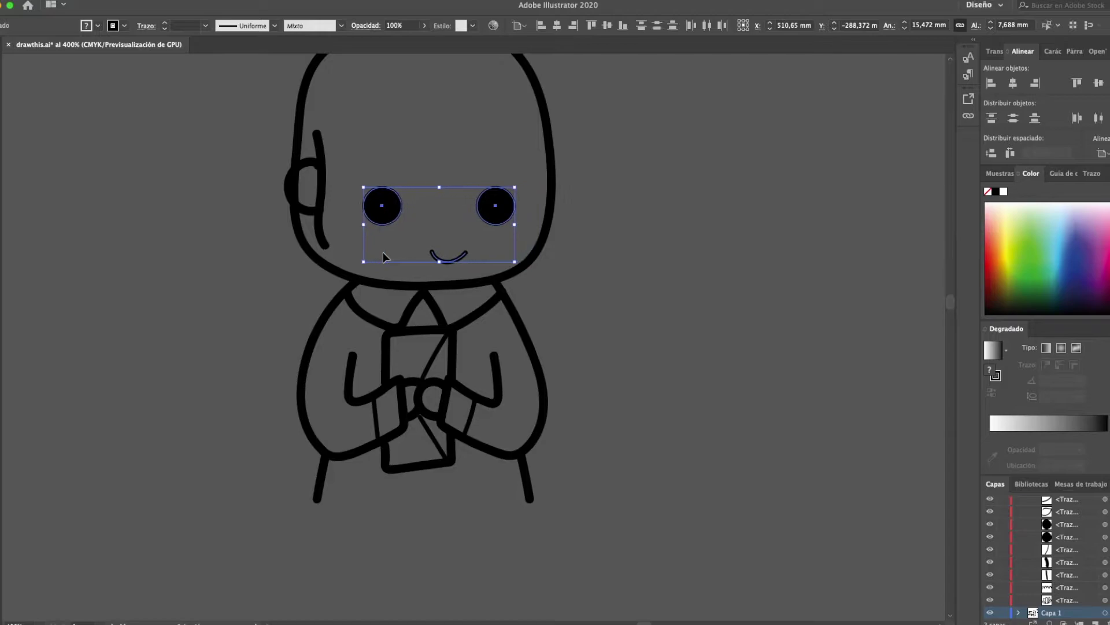
key(Right)
click(244, 265)
Step: Shift the eyes and the smile slightly lower on the face
drag(529, 176, 386, 227)
drag(446, 261, 438, 266)
click(260, 228)
Step: Try to move the ear outward from the head
click(321, 208)
shift+click(291, 182)
drag(317, 209, 297, 201)
click(280, 219)
Step: Delete the vertical strand beside the ear and the ear itself, leaving the head outline plain
click(311, 175)
key(Delete)
click(284, 206)
key(Return)
key(BackSpace)
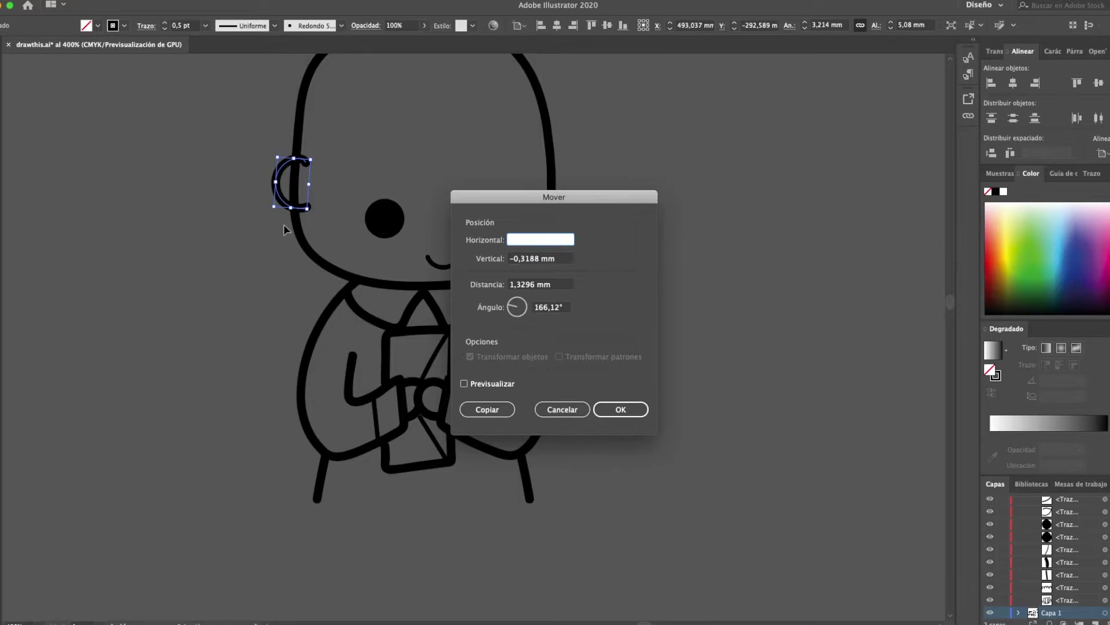
click(562, 409)
key(Delete)
Step: Paint three 0.25 pt eyelashes at the outer corner of each eye
click(460, 265)
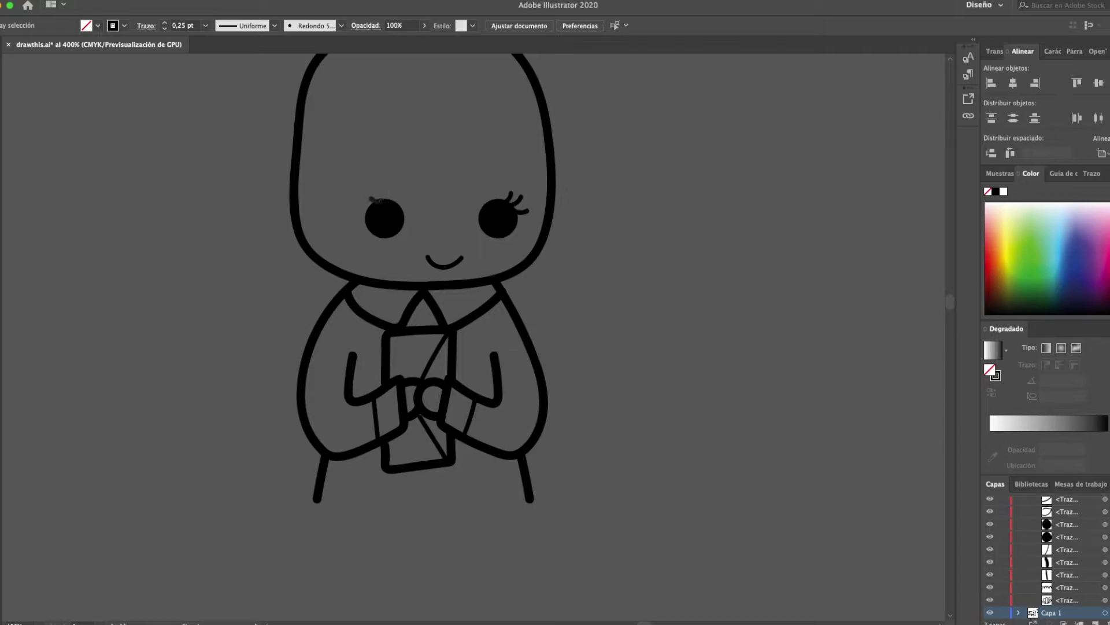
click(444, 266)
key(Delete)
key(p)
Step: Paint thin puffed sleeve edges over both shoulders
scroll(463, 335, up, 3)
scroll(463, 336, down, 3)
scroll(462, 336, right, 3)
mouse_move(228, 370)
mouse_down()
mouse_move(187, 315)
mouse_move(233, 279)
mouse_up()
drag(417, 317, 382, 281)
Step: Redraw the head's sides and crown with a 0.5 pt brush, giving the top three rounded hair bumps
scroll(462, 336, up, 5)
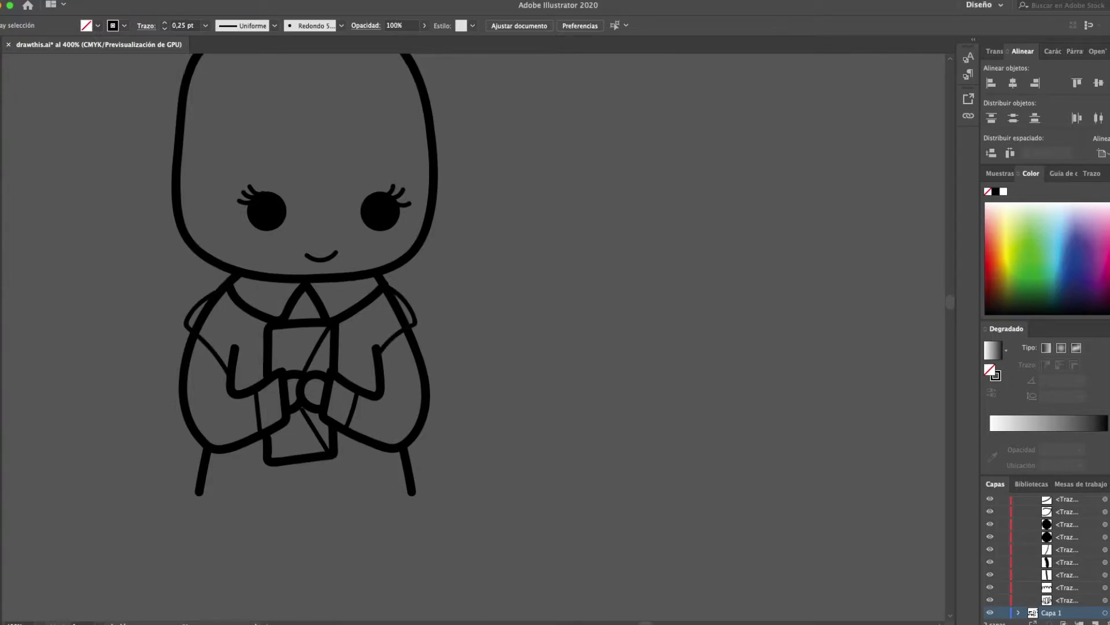
scroll(463, 336, left, 2)
scroll(289, 351, up, 1)
click(367, 466)
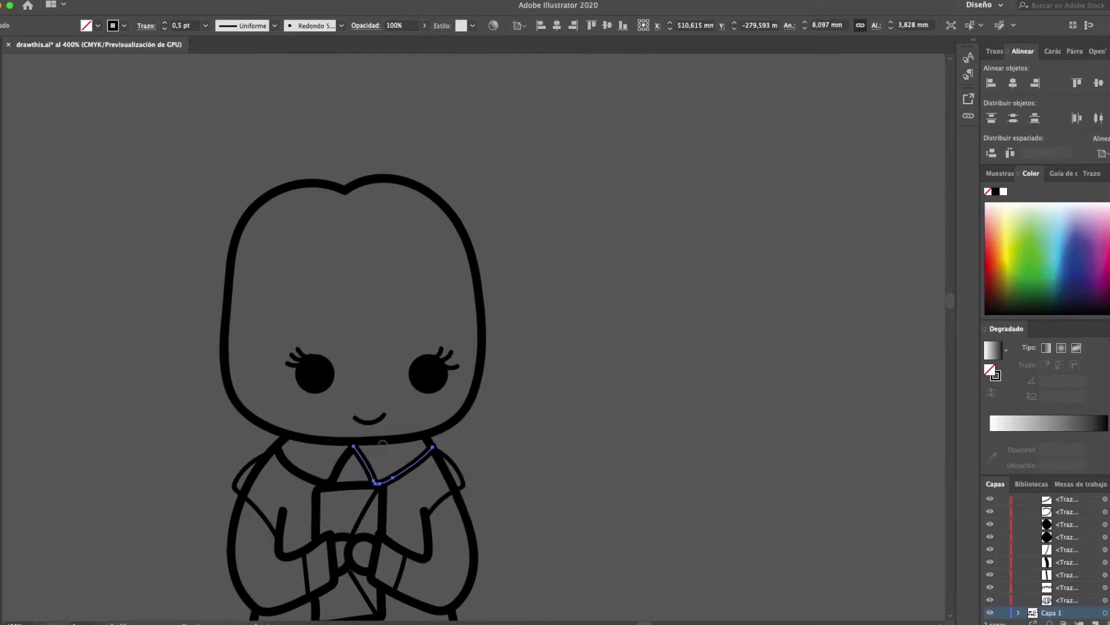
click(230, 312)
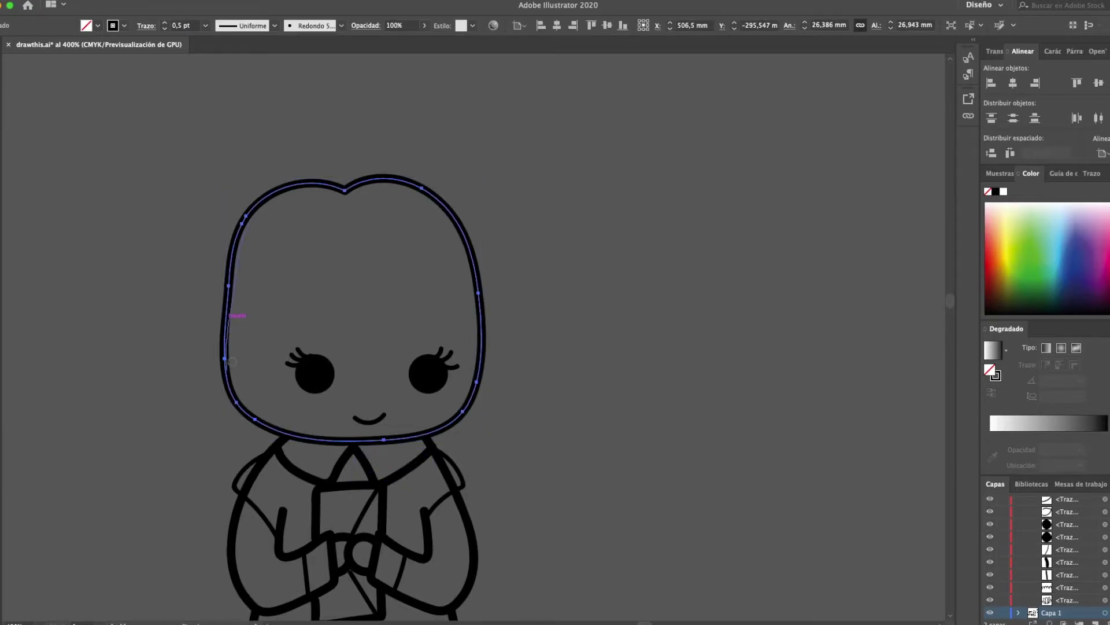
drag(231, 362, 231, 363)
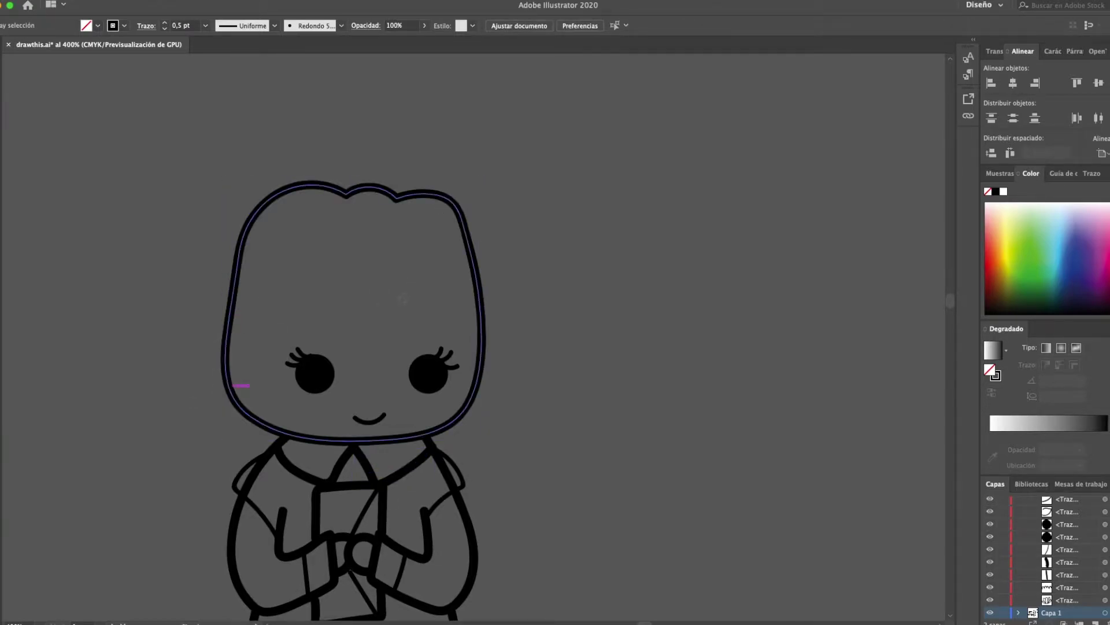
mouse_move(411, 194)
mouse_down()
mouse_move(475, 194)
mouse_move(516, 346)
mouse_move(507, 451)
mouse_up()
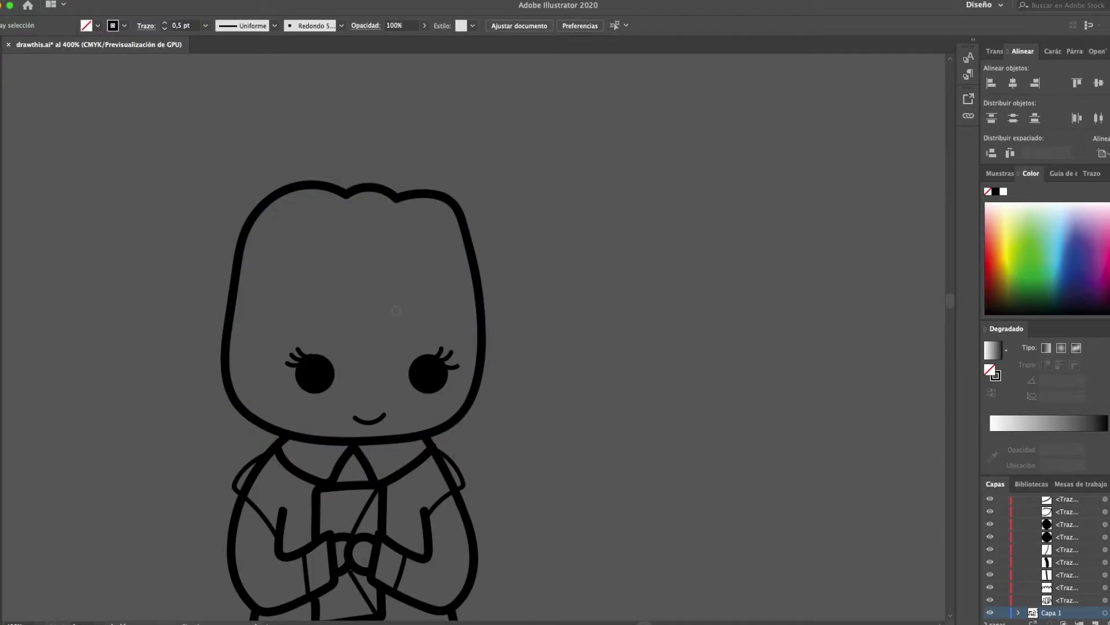
Step: Paint a wavy fringe across the forehead, running down to both cheeks
mouse_move(371, 308)
mouse_down()
mouse_move(467, 394)
mouse_move(448, 422)
mouse_up()
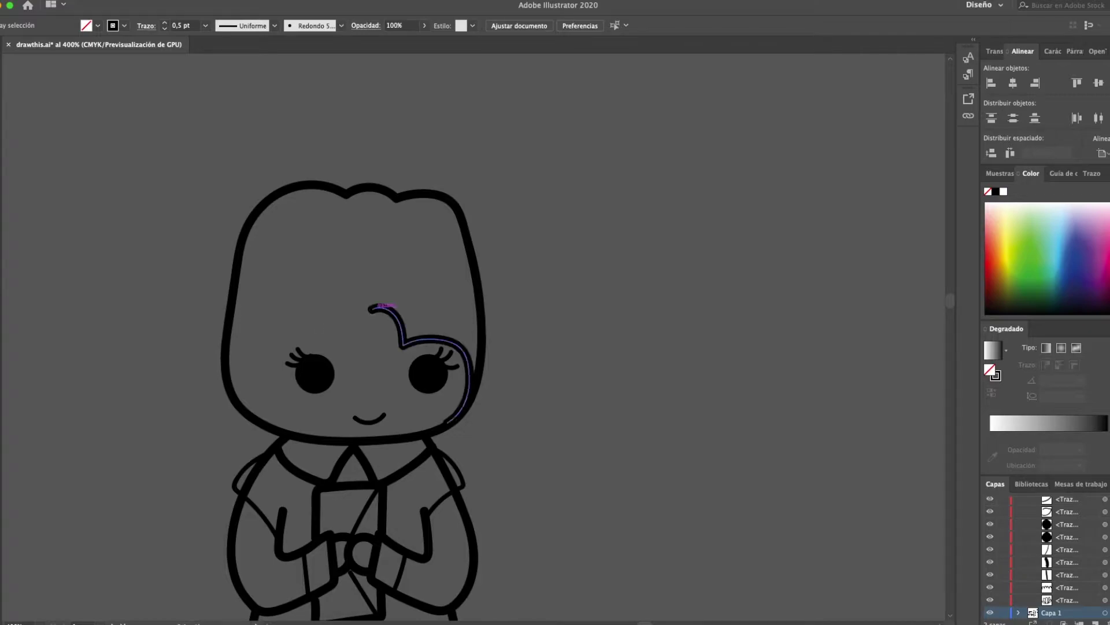
mouse_move(373, 308)
mouse_down()
mouse_move(242, 256)
mouse_move(262, 405)
mouse_up()
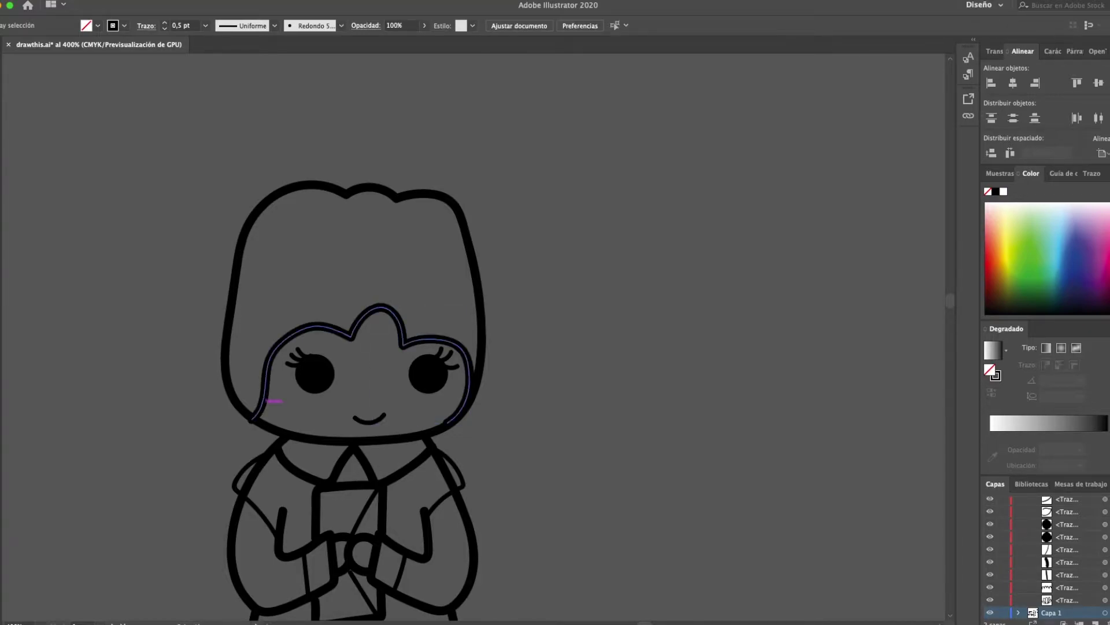
key(super+z)
key(super+shift+z)
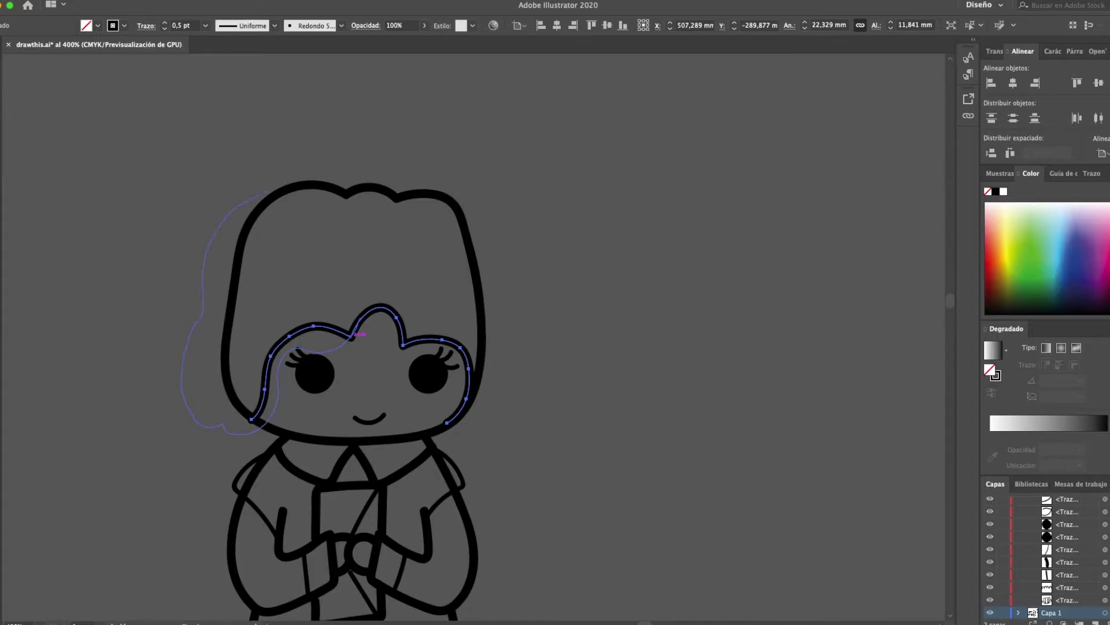
Step: Reshape the fringe's left side and paint wavy outer hair outlines from the crown down both sides of the head
drag(354, 334, 354, 334)
mouse_move(418, 193)
mouse_down()
mouse_move(521, 347)
mouse_move(445, 423)
mouse_up()
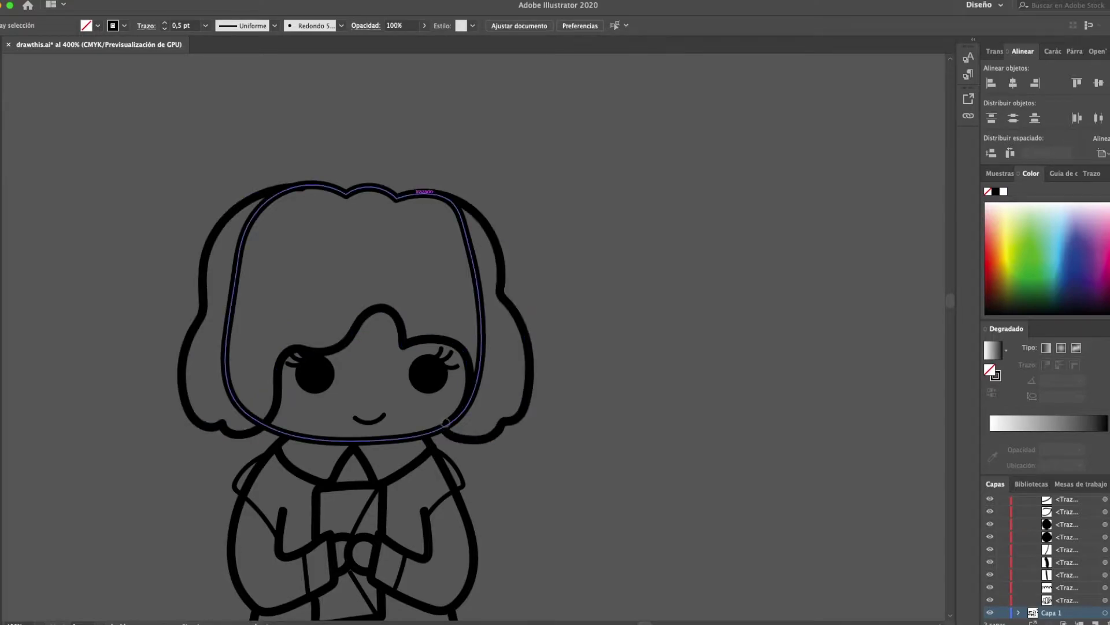
key(super+minus)
key(super+minus)
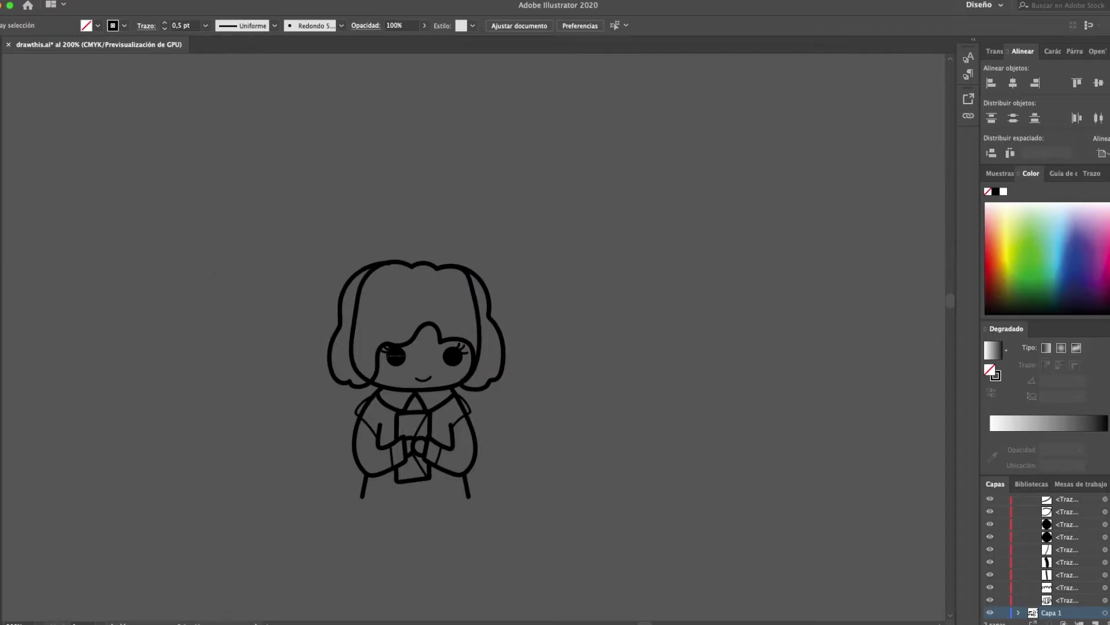
Step: Nudge both eyes and their eyelashes down, away from the fringe
drag(413, 355, 467, 363)
shift+click(429, 324)
key(Down)
key(Down)
key(Down)
key(Down)
Step: Copy the whole drawing and save the document
key(super+shift+a)
key(super+a)
key(super+s)
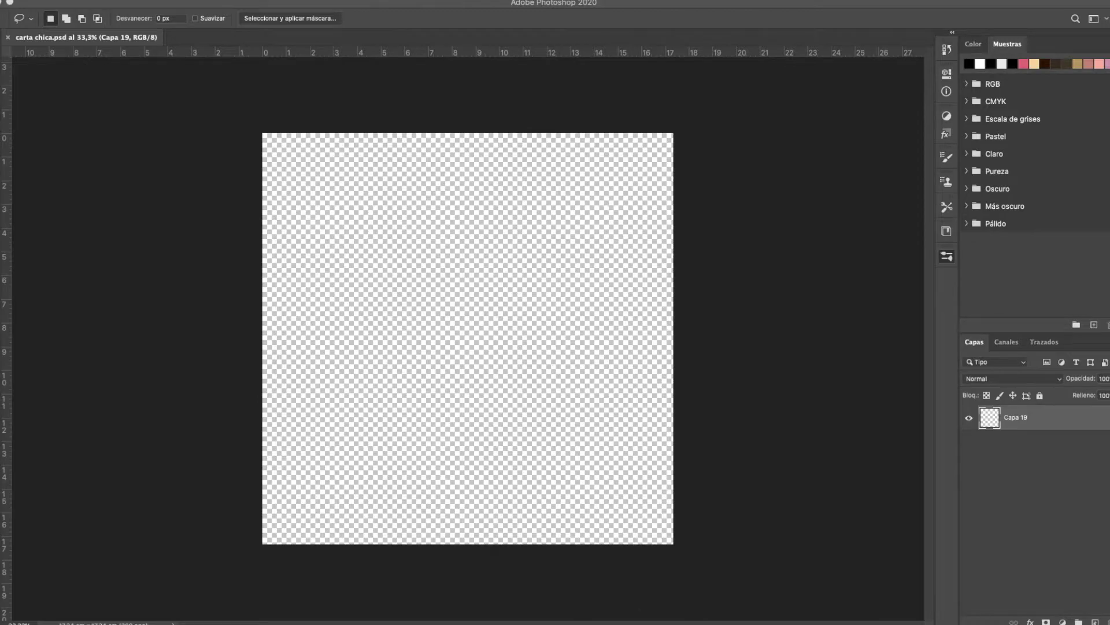
Step: Switch to Photoshop and add three new empty layers to carta chica.psd
click(1095, 622)
click(1095, 622)
click(1095, 622)
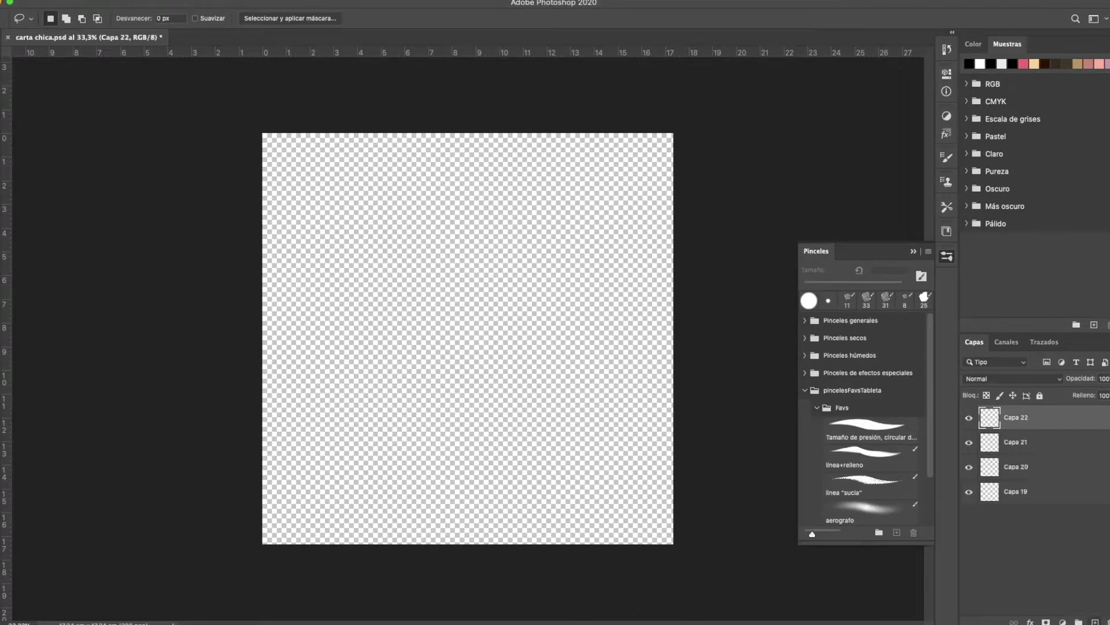
Step: Paste the copied drawing on its own layer and enlarge it to fill most of the canvas
key(super+v)
key(Return)
drag(511, 396, 617, 492)
key(Return)
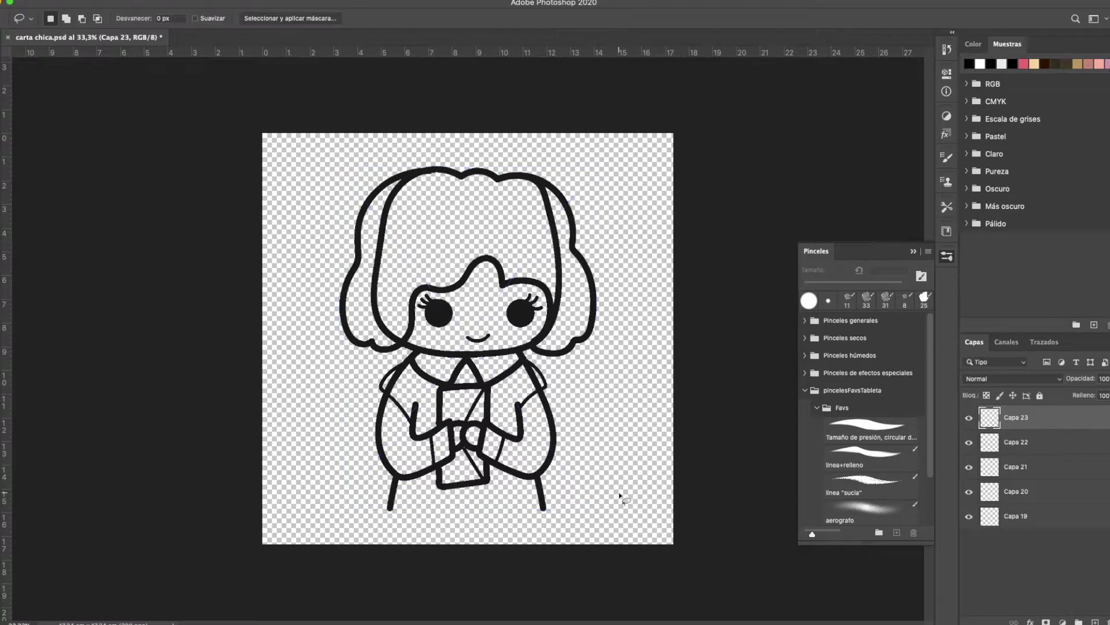
Step: Place the reference screenshot of the pink-haired girl on the bottom layer, shrunk into the canvas's lower-right corner
click(1074, 516)
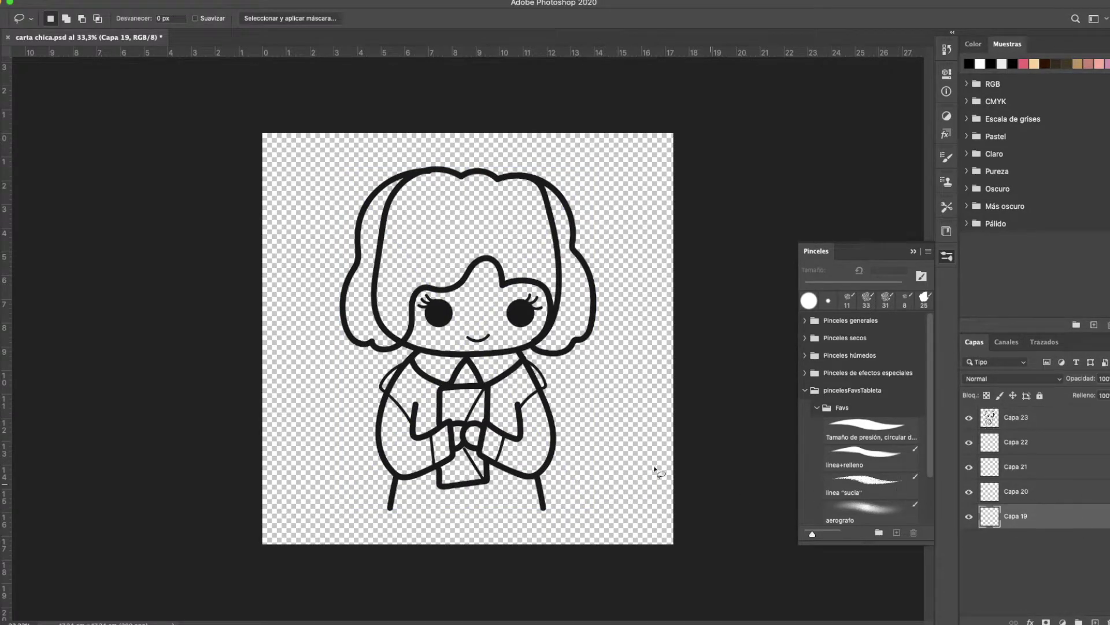
drag(1107, 324, 610, 352)
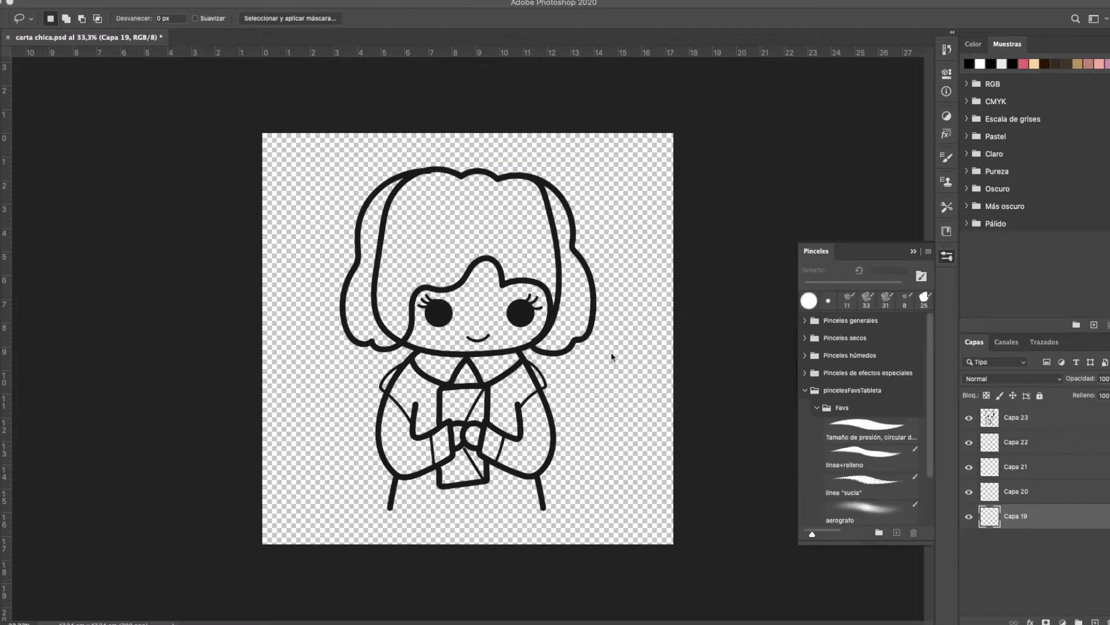
drag(268, 135, 565, 364)
drag(633, 500, 642, 501)
key(Return)
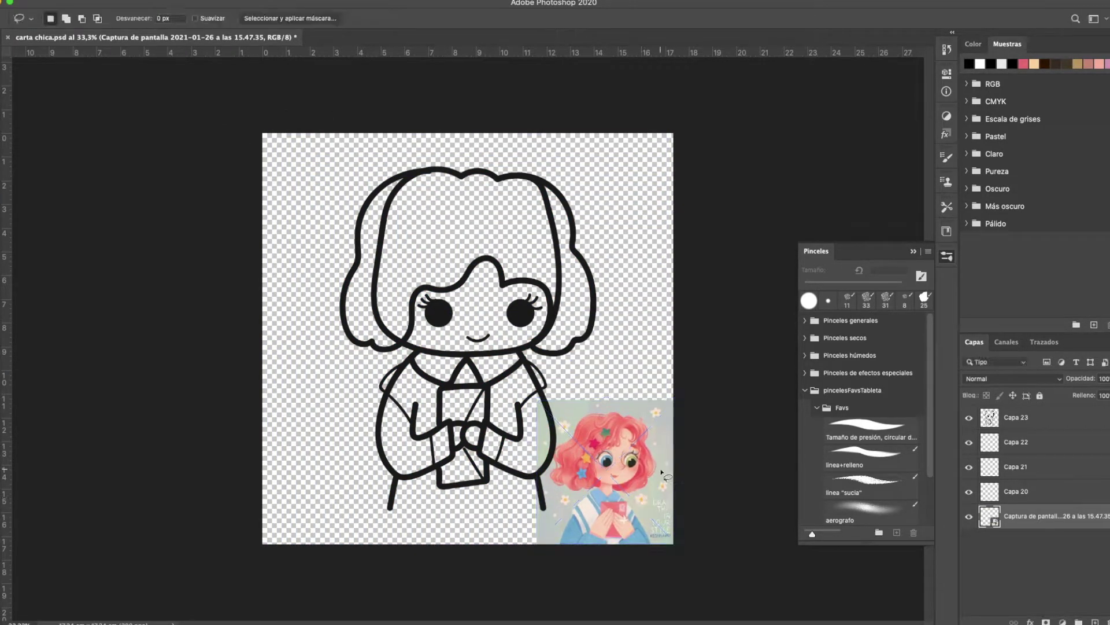
Step: On Capa 23, erase the body line that runs across the cape at the girl's left-hand shoulder in the picture
key(ctrl+plus)
key(ctrl+plus)
key(b)
key(e)
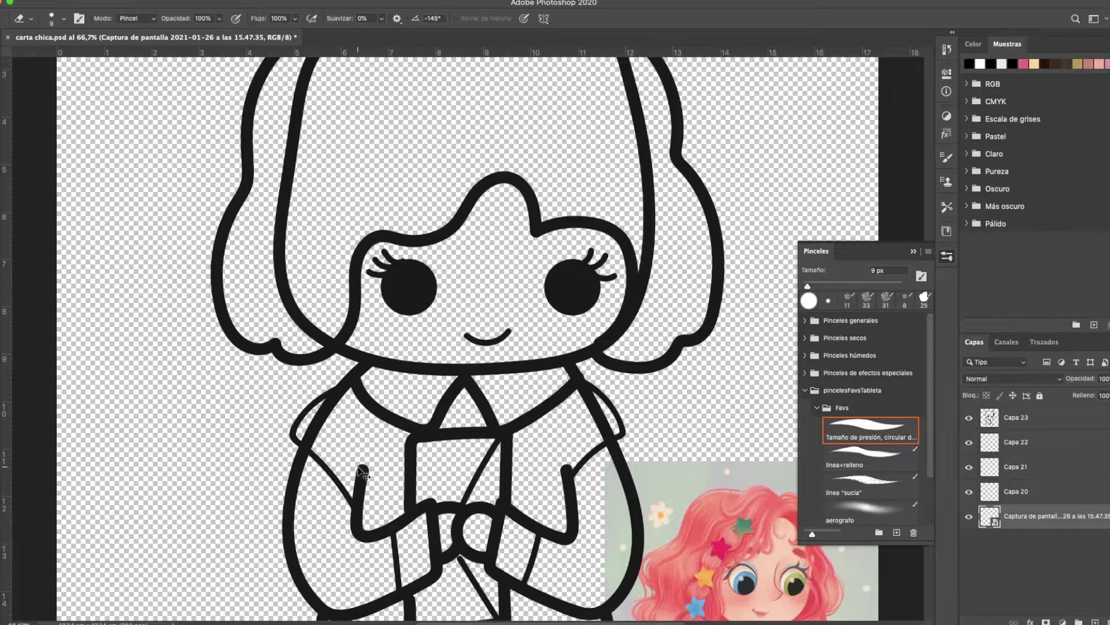
key(super+plus)
click(989, 418)
mouse_move(265, 498)
mouse_down()
mouse_move(329, 301)
mouse_move(284, 291)
mouse_up()
key(super+plus)
key(super+plus)
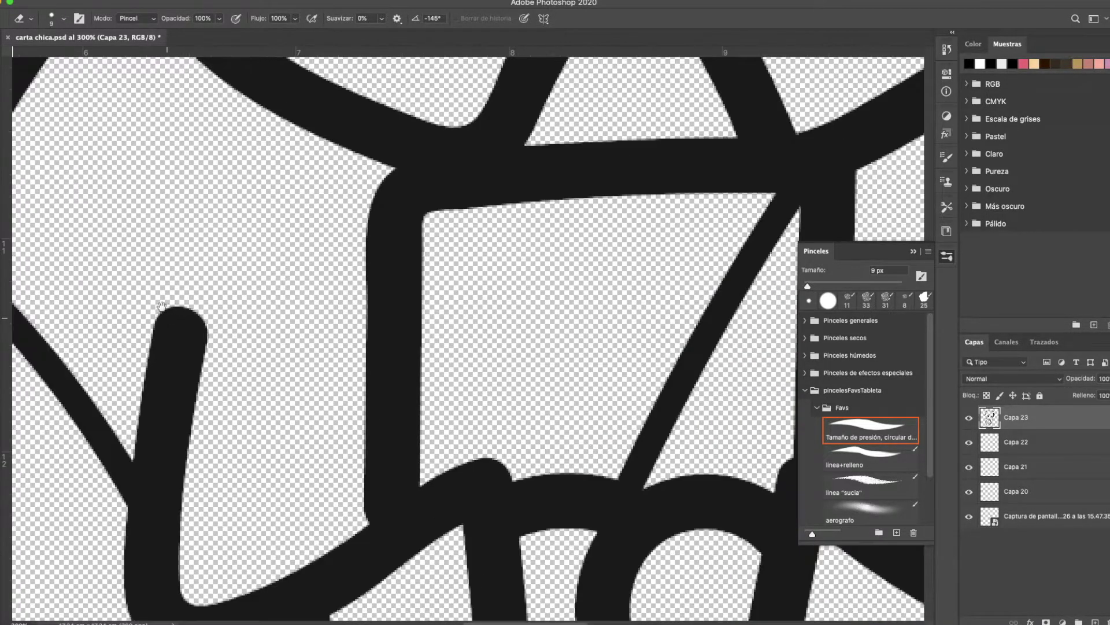
drag(162, 314, 485, 499)
mouse_move(232, 380)
mouse_down()
mouse_move(286, 429)
mouse_move(222, 373)
mouse_move(279, 427)
mouse_move(244, 381)
mouse_move(286, 383)
mouse_move(285, 347)
mouse_move(307, 342)
mouse_move(310, 309)
mouse_move(343, 300)
mouse_up()
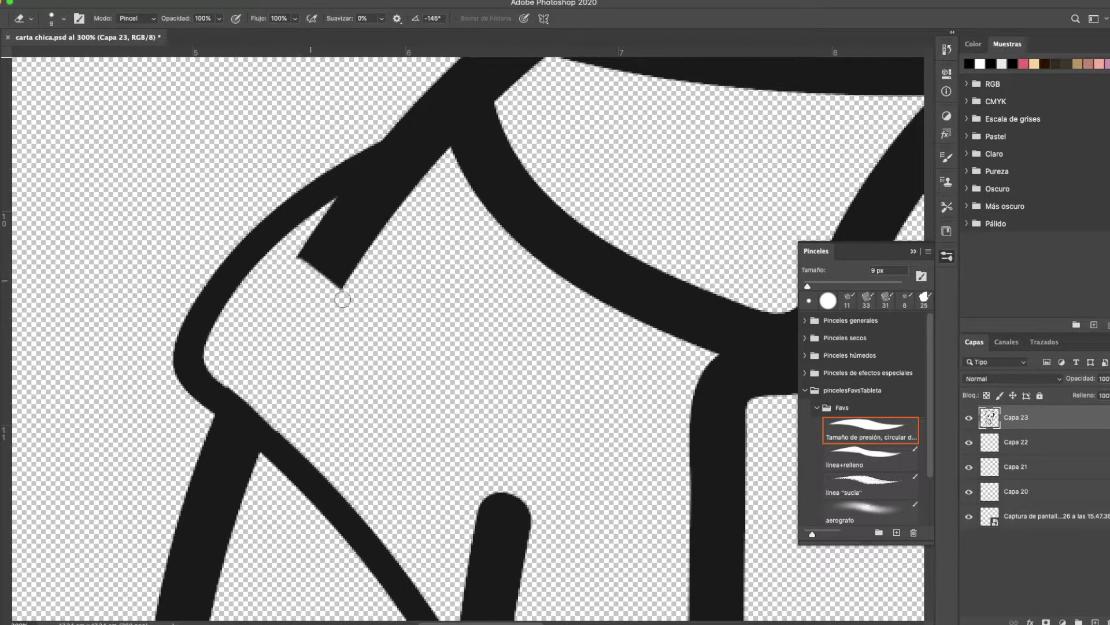
drag(288, 412, 424, 545)
mouse_move(581, 286)
mouse_down()
mouse_move(457, 365)
mouse_move(555, 300)
mouse_move(449, 393)
mouse_move(484, 383)
mouse_move(557, 314)
mouse_up()
mouse_move(434, 374)
mouse_down()
mouse_move(496, 313)
mouse_move(596, 276)
mouse_up()
drag(441, 470, 293, 342)
Step: Erase the overlapping body line inside the cape at the opposite shoulder and clean up the surrounding line joints
drag(678, 292, 277, 362)
drag(349, 339, 261, 511)
mouse_move(483, 389)
mouse_down()
mouse_move(424, 421)
mouse_move(439, 398)
mouse_move(377, 311)
mouse_move(427, 336)
mouse_move(373, 225)
mouse_up()
mouse_move(344, 210)
mouse_down()
mouse_move(301, 337)
mouse_move(290, 291)
mouse_move(278, 310)
mouse_move(298, 298)
mouse_move(350, 350)
mouse_move(293, 302)
mouse_move(298, 371)
mouse_move(324, 347)
mouse_move(367, 372)
mouse_up()
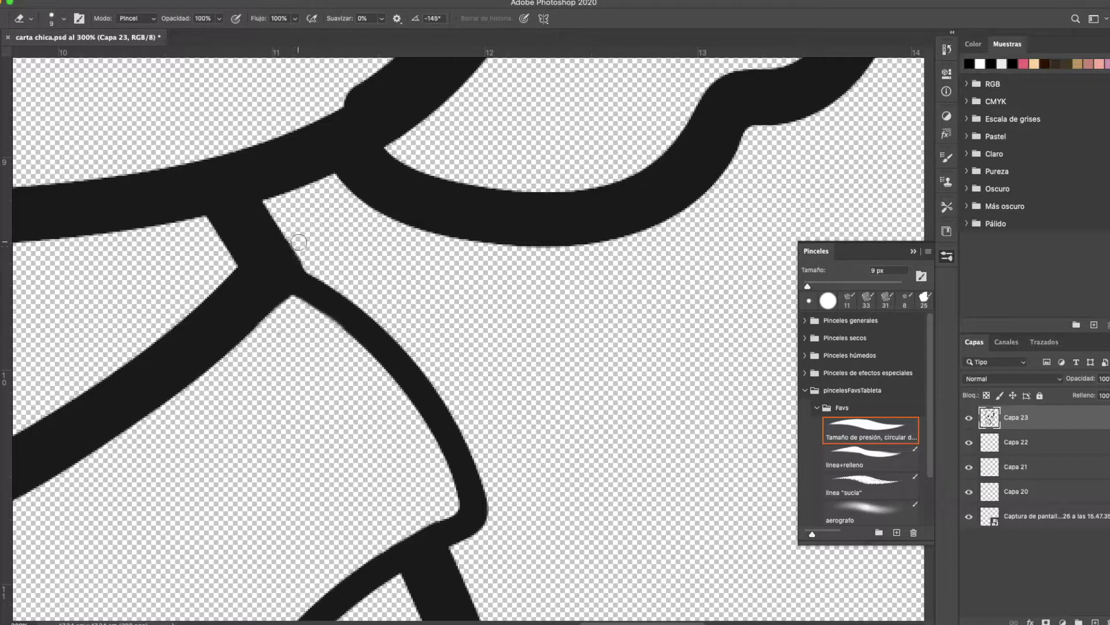
mouse_move(215, 360)
mouse_down()
mouse_move(260, 425)
mouse_move(456, 449)
mouse_up()
mouse_move(204, 537)
mouse_down()
mouse_move(362, 488)
mouse_move(752, 607)
mouse_up()
drag(220, 404, 350, 440)
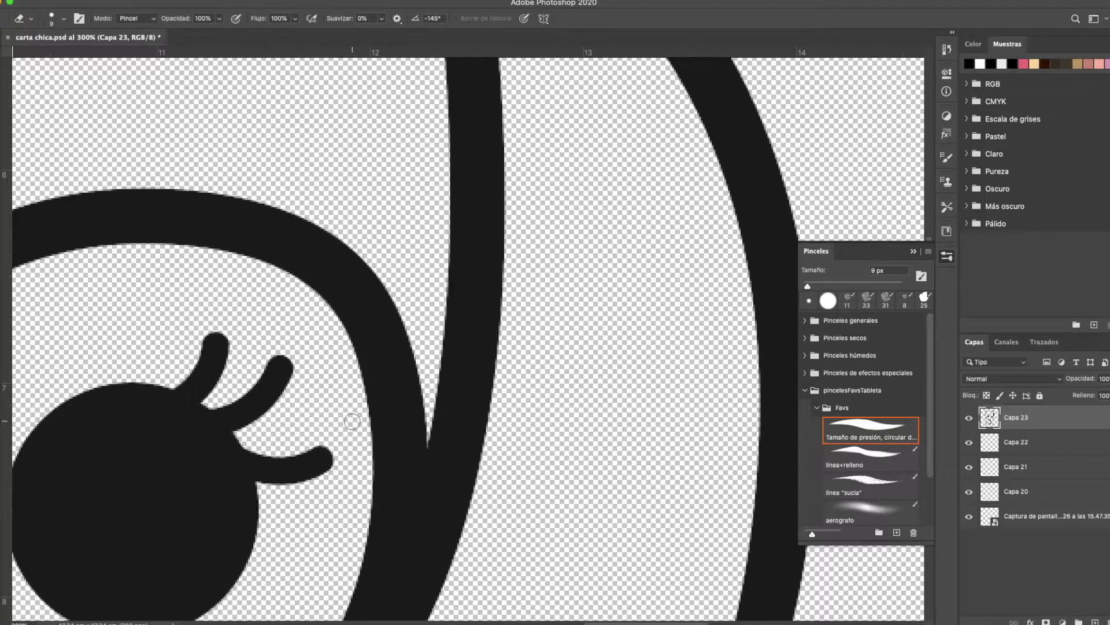
key(super+minus)
key(super+minus)
key(super+minus)
key(super+minus)
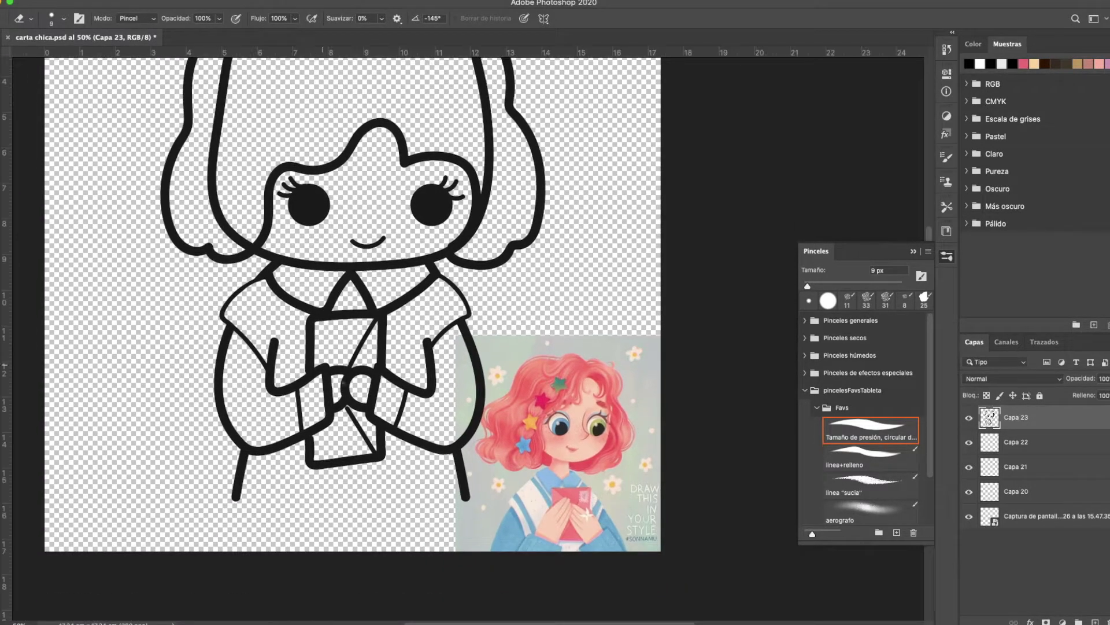
Step: On Capa 21, paint the hands and face with the linea "sucia" brush in the skin tone sampled from the reference
key(b)
alt+click(578, 450)
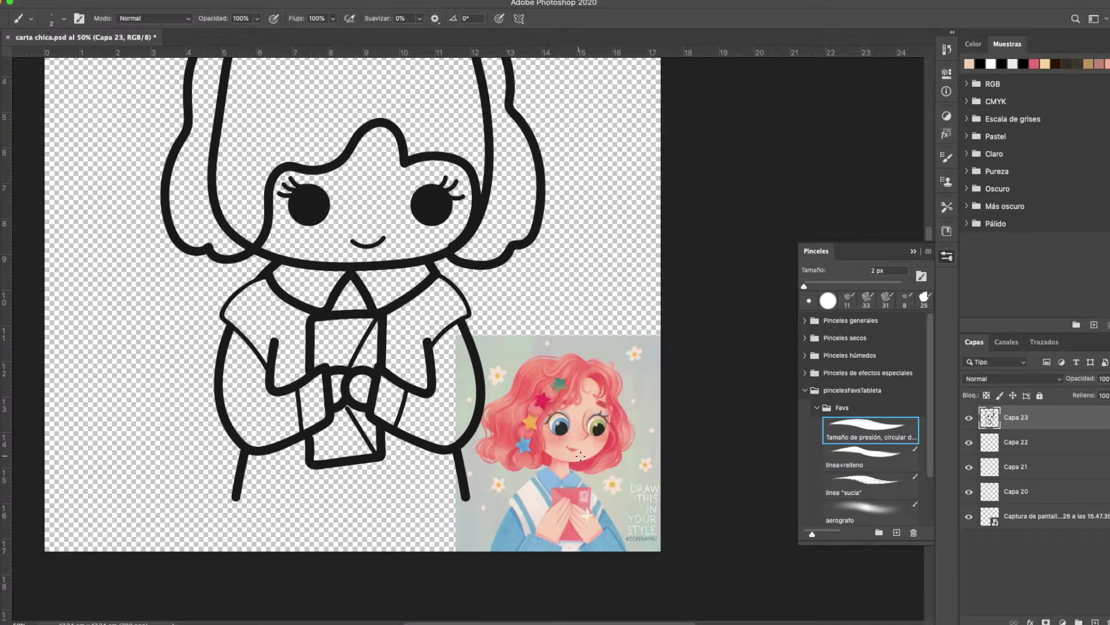
click(1016, 466)
click(870, 481)
click(945, 262)
key(super+plus)
mouse_move(337, 387)
mouse_down()
mouse_move(490, 473)
mouse_move(506, 470)
mouse_move(490, 486)
mouse_move(456, 480)
mouse_move(424, 547)
mouse_up()
scroll(423, 547, up, 3)
drag(355, 449, 397, 347)
mouse_move(504, 285)
mouse_down()
mouse_move(535, 342)
mouse_move(573, 329)
mouse_move(618, 339)
mouse_move(636, 377)
mouse_move(629, 408)
mouse_move(588, 449)
mouse_move(621, 348)
mouse_move(608, 425)
mouse_move(599, 357)
mouse_move(608, 429)
mouse_move(544, 454)
mouse_move(578, 449)
mouse_move(453, 461)
mouse_move(336, 444)
mouse_move(354, 444)
mouse_move(369, 421)
mouse_move(377, 364)
mouse_move(382, 456)
mouse_move(399, 364)
mouse_move(409, 443)
mouse_move(425, 362)
mouse_move(438, 453)
mouse_move(465, 344)
mouse_move(503, 395)
mouse_move(519, 397)
mouse_move(524, 360)
mouse_move(538, 369)
mouse_move(552, 455)
mouse_move(567, 333)
mouse_move(587, 442)
mouse_up()
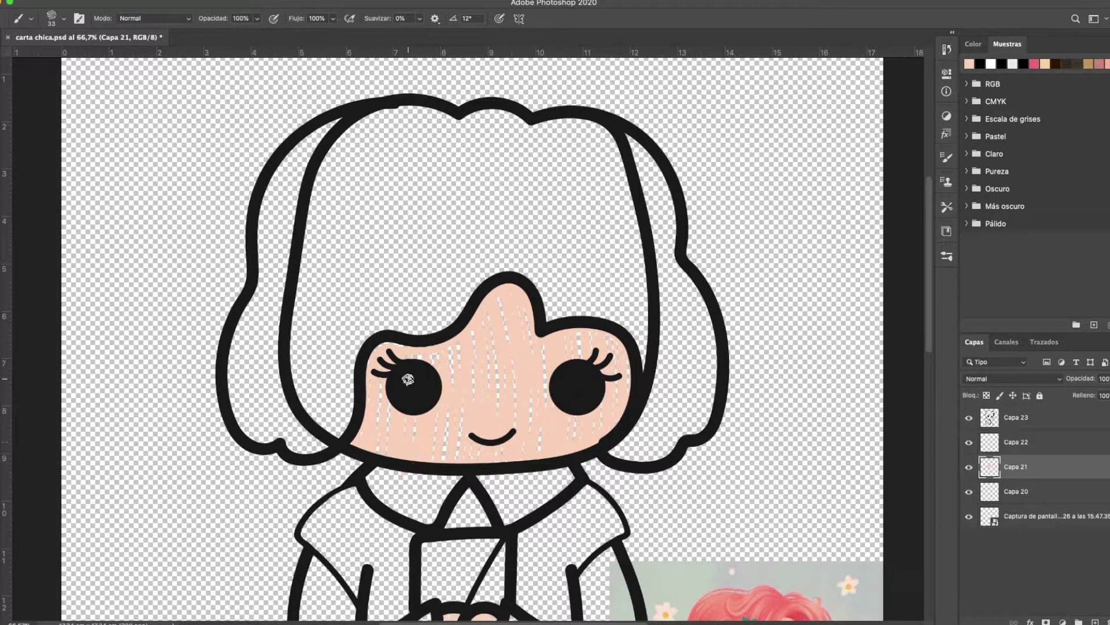
Step: Sample a darker pink from the reference face and stroke it behind the hands and face on Capa 20
scroll(578, 350, down, 5)
scroll(578, 350, right, 4)
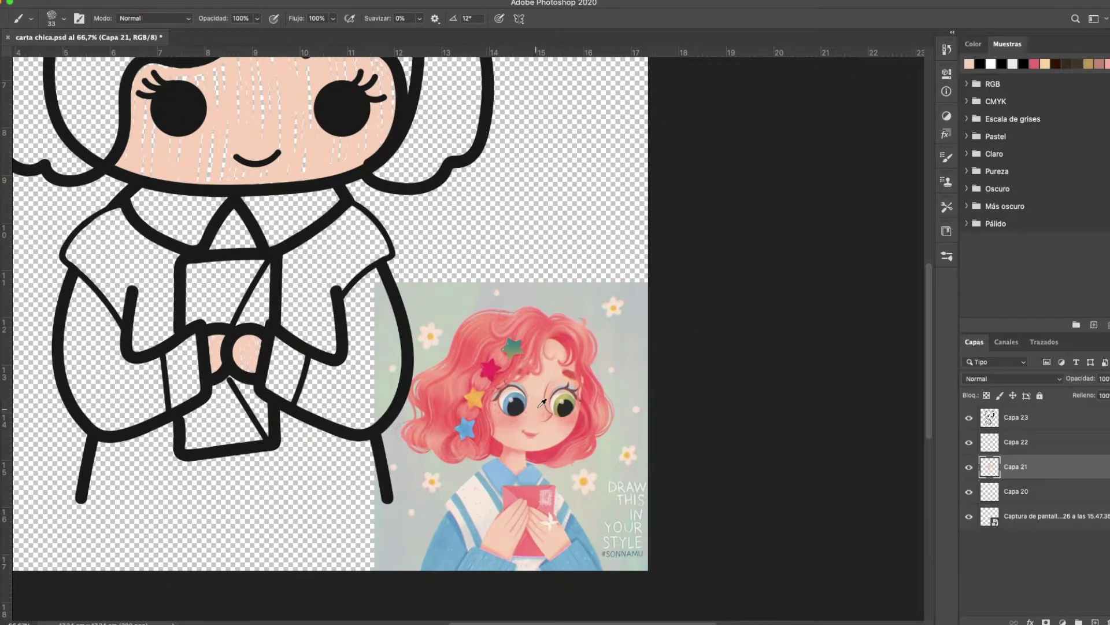
alt+click(543, 402)
key(alt+bracketleft)
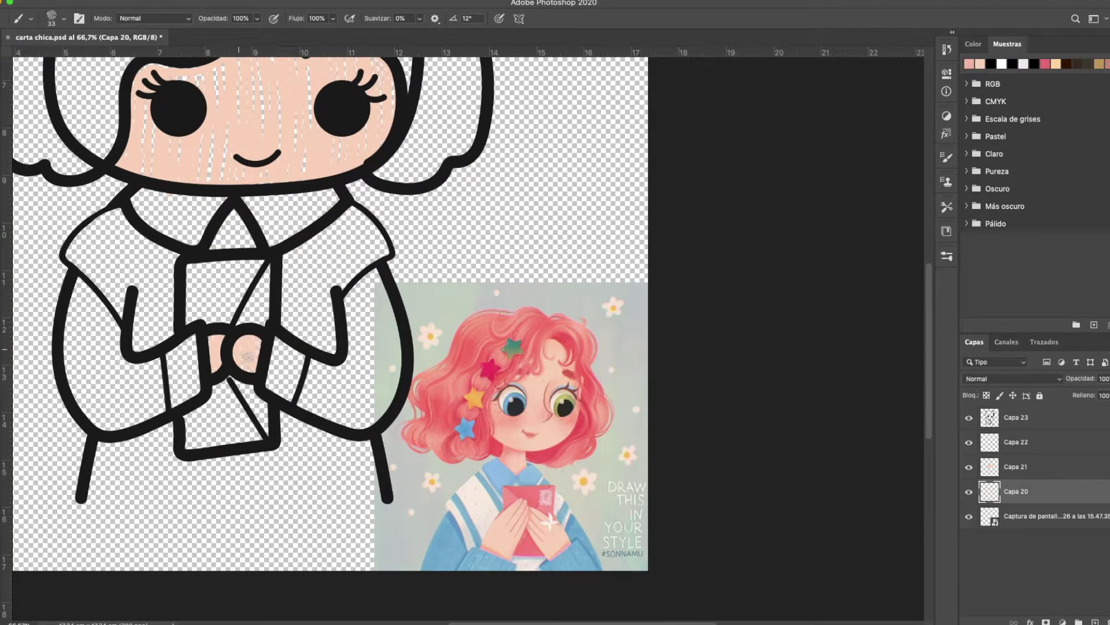
scroll(220, 357, up, 5)
scroll(220, 357, left, 2)
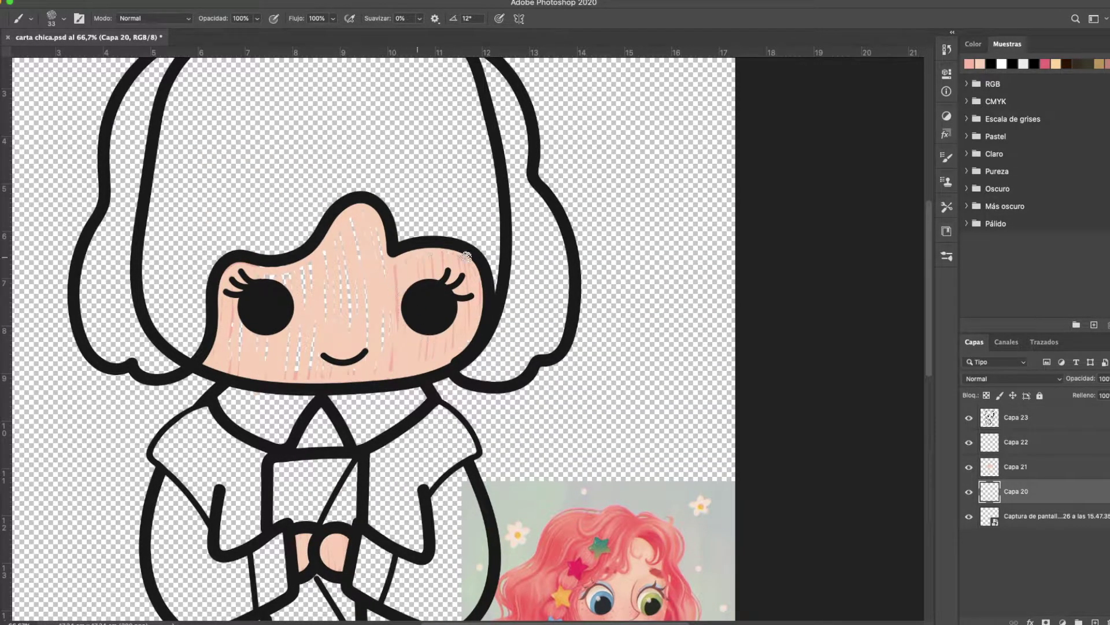
mouse_move(328, 247)
mouse_down()
mouse_move(336, 296)
mouse_move(351, 289)
mouse_move(347, 357)
mouse_up()
mouse_move(310, 312)
mouse_down()
mouse_move(274, 271)
mouse_move(238, 345)
mouse_up()
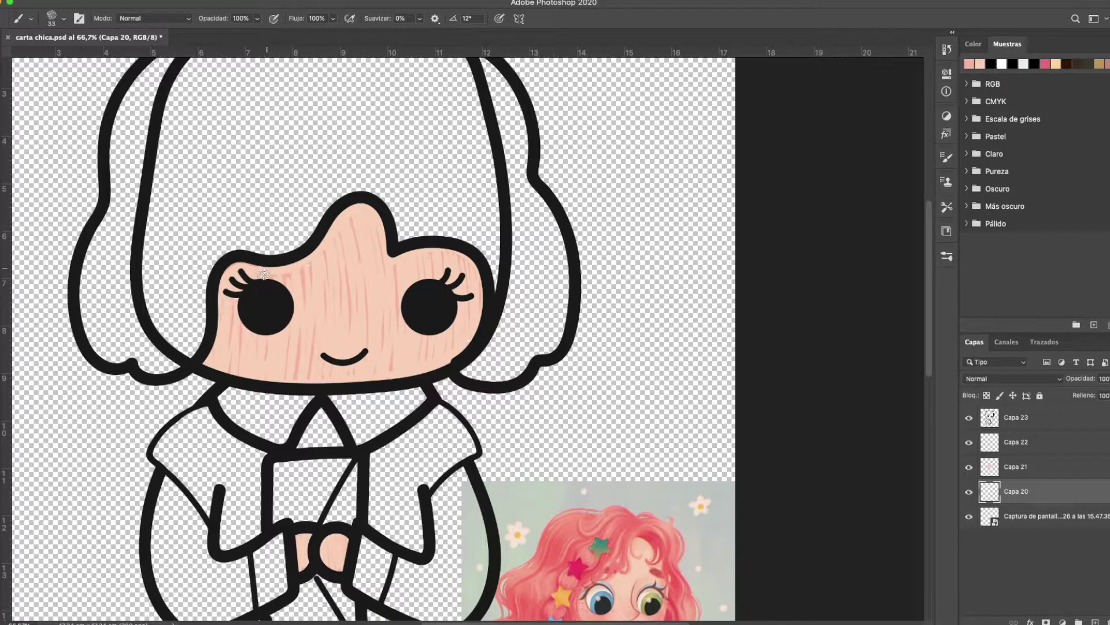
drag(435, 540, 383, 377)
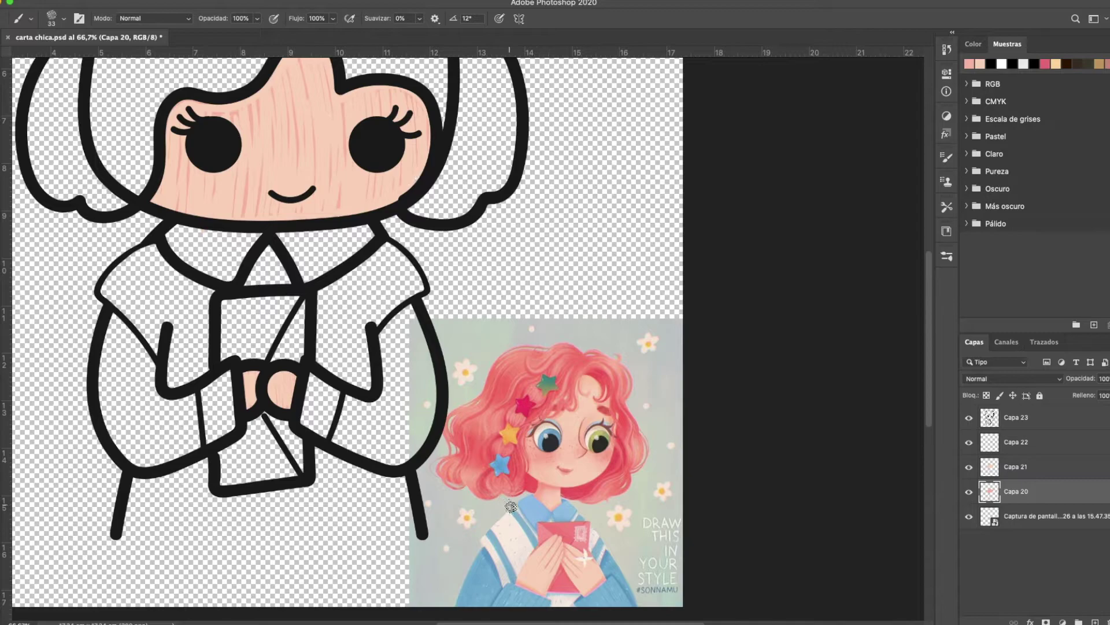
Step: Sample the collar's light blue from the reference and paint both collar halves on Capa 21
alt+click(534, 512)
drag(314, 369, 379, 413)
key(ctrl+r)
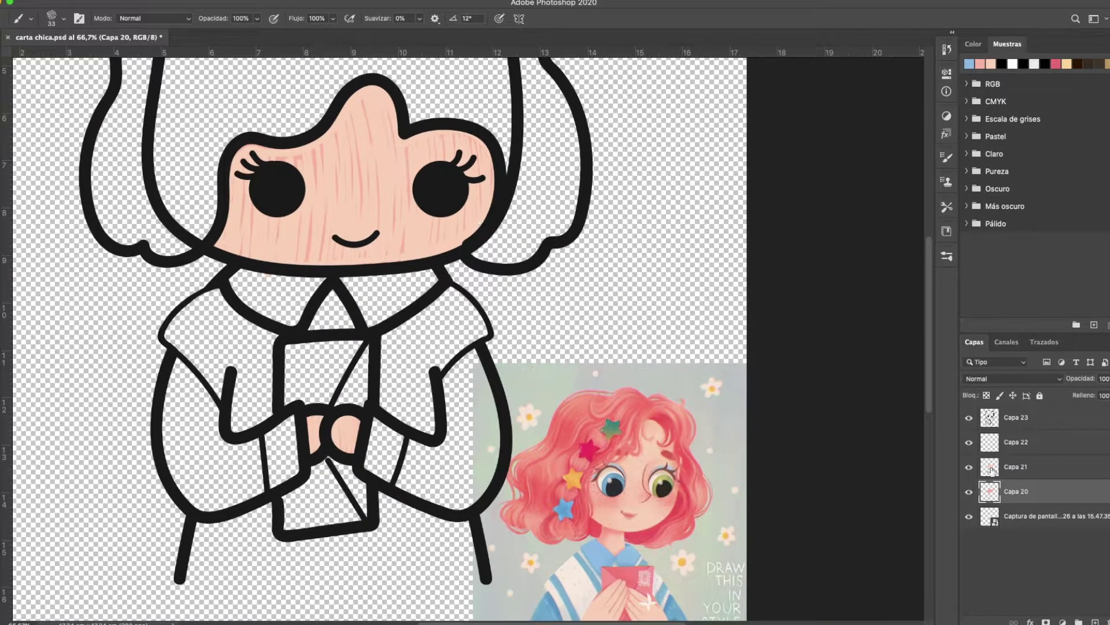
click(990, 469)
mouse_move(311, 293)
mouse_down()
mouse_move(285, 321)
mouse_move(235, 274)
mouse_move(352, 261)
mouse_move(339, 281)
mouse_move(432, 266)
mouse_move(430, 291)
mouse_move(411, 286)
mouse_move(400, 308)
mouse_move(384, 285)
mouse_move(376, 313)
mouse_move(361, 318)
mouse_move(349, 284)
mouse_move(402, 292)
mouse_move(416, 272)
mouse_up()
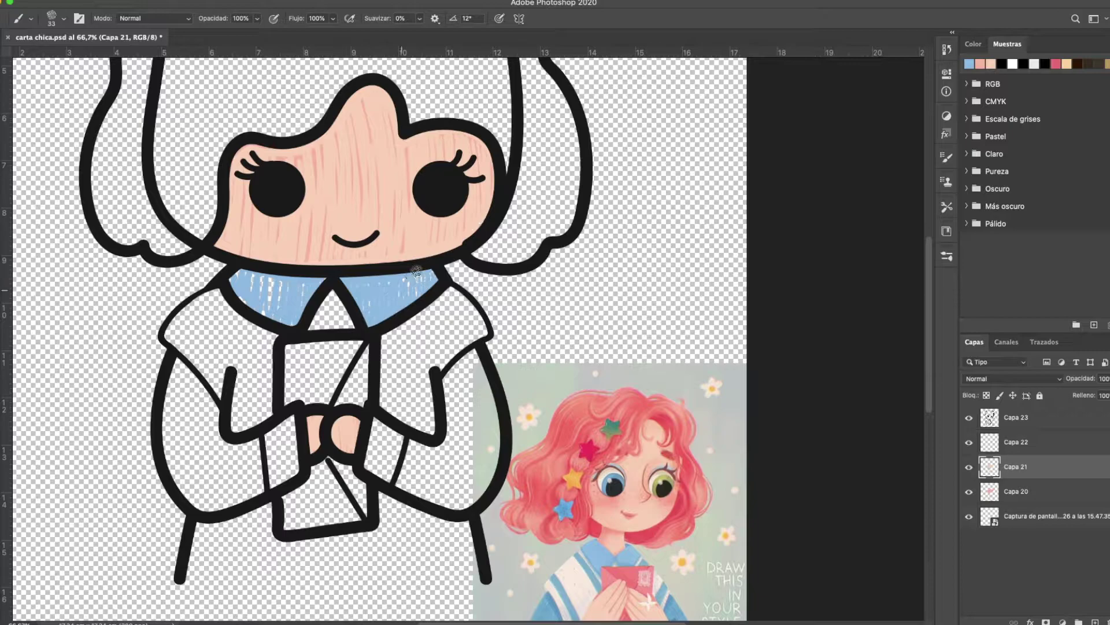
Step: Paint both sleeves and the dress below the arms in the same light blue with vertical strokes
scroll(354, 425, down, 5)
mouse_move(325, 306)
mouse_down()
mouse_move(295, 389)
mouse_move(284, 330)
mouse_move(258, 404)
mouse_move(216, 258)
mouse_move(200, 305)
mouse_move(226, 398)
mouse_move(239, 289)
mouse_move(233, 336)
mouse_move(215, 360)
mouse_move(199, 362)
mouse_move(191, 318)
mouse_move(213, 383)
mouse_move(207, 266)
mouse_move(220, 281)
mouse_move(234, 379)
mouse_up()
mouse_move(399, 318)
mouse_down()
mouse_move(399, 373)
mouse_move(419, 319)
mouse_move(418, 375)
mouse_move(444, 345)
mouse_move(457, 388)
mouse_move(472, 384)
mouse_move(473, 319)
mouse_move(482, 399)
mouse_move(471, 395)
mouse_move(525, 363)
mouse_move(513, 261)
mouse_move(474, 269)
mouse_move(529, 311)
mouse_move(516, 383)
mouse_move(483, 341)
mouse_move(465, 397)
mouse_up()
mouse_move(222, 437)
mouse_down()
mouse_move(231, 411)
mouse_move(235, 471)
mouse_move(261, 405)
mouse_move(277, 418)
mouse_move(278, 472)
mouse_move(292, 481)
mouse_move(311, 445)
mouse_move(327, 470)
mouse_move(349, 434)
mouse_move(359, 472)
mouse_move(382, 426)
mouse_move(405, 475)
mouse_move(412, 388)
mouse_move(435, 488)
mouse_move(447, 405)
mouse_move(478, 419)
mouse_move(506, 467)
mouse_move(465, 464)
mouse_move(428, 394)
mouse_move(384, 481)
mouse_move(335, 479)
mouse_up()
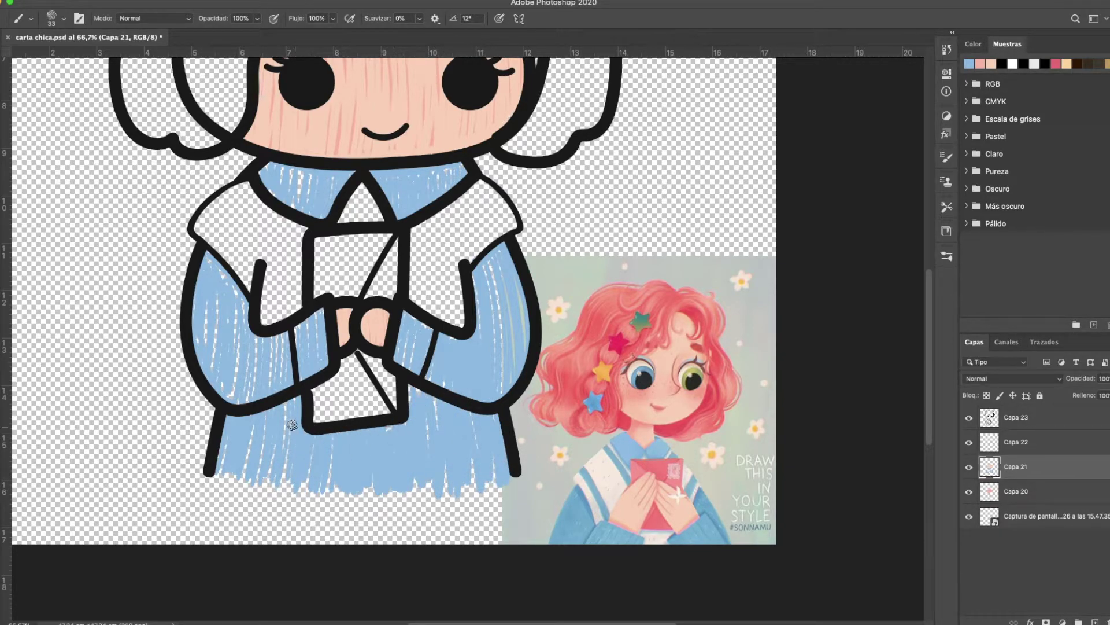
drag(321, 440, 307, 431)
Step: Sample the cream white from the reference garment and fill both sides of the cape
alt+click(597, 464)
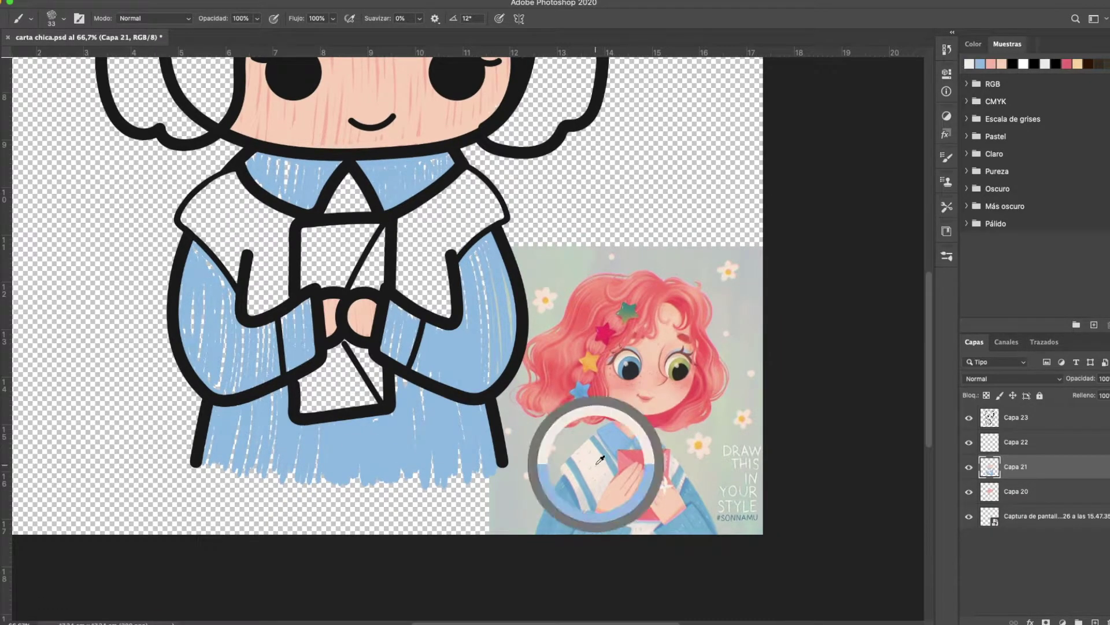
mouse_move(499, 206)
mouse_down()
mouse_move(485, 187)
mouse_move(474, 229)
mouse_move(463, 178)
mouse_move(454, 248)
mouse_move(440, 249)
mouse_move(426, 312)
mouse_move(396, 253)
mouse_move(398, 229)
mouse_move(450, 189)
mouse_move(410, 252)
mouse_move(435, 255)
mouse_move(442, 218)
mouse_up()
mouse_move(287, 214)
mouse_down()
mouse_move(284, 281)
mouse_move(353, 180)
mouse_move(284, 252)
mouse_move(276, 309)
mouse_move(264, 310)
mouse_move(249, 310)
mouse_move(219, 181)
mouse_move(198, 214)
mouse_move(222, 263)
mouse_up()
Step: Paint light blue stripes along both sides of the cape, redoing the upper stripe on the right-hand side
click(980, 65)
drag(225, 177, 290, 253)
drag(184, 212, 262, 312)
drag(501, 207, 417, 302)
drag(477, 178, 398, 226)
key(super+z)
key(super+z)
drag(477, 179, 399, 233)
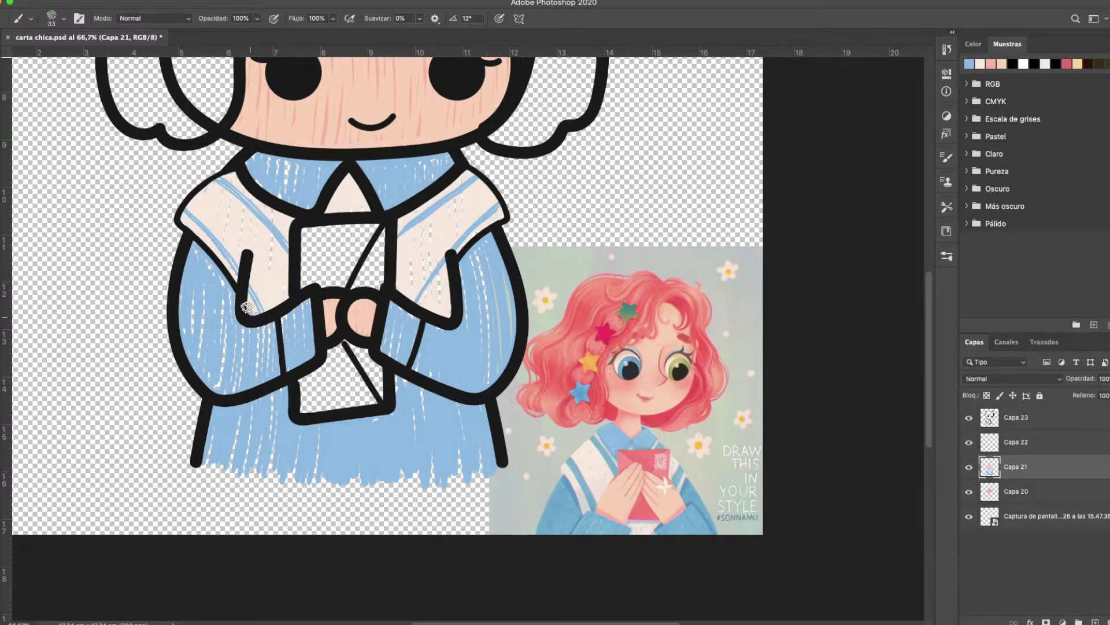
mouse_move(447, 283)
mouse_down()
mouse_move(449, 314)
mouse_move(437, 294)
mouse_move(424, 315)
mouse_up()
Step: On Capa 23, draw the missing cape edge beside the right-hand arm and a square stamp on the envelope in the outline's black, using the 33 px pressure-size round brush
click(991, 62)
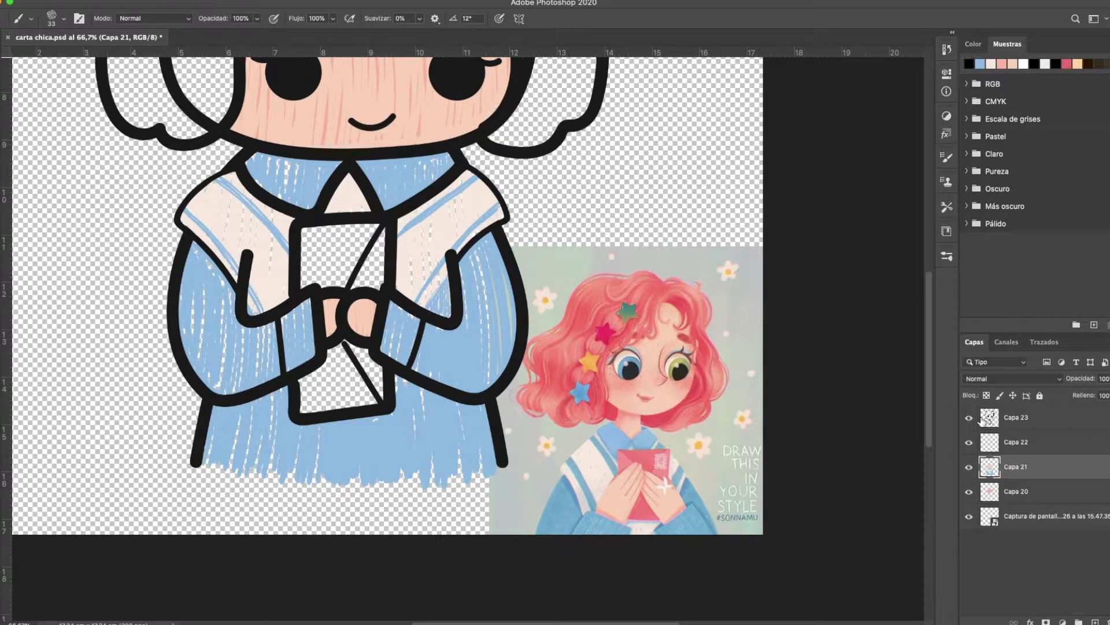
click(1016, 417)
click(947, 256)
click(870, 428)
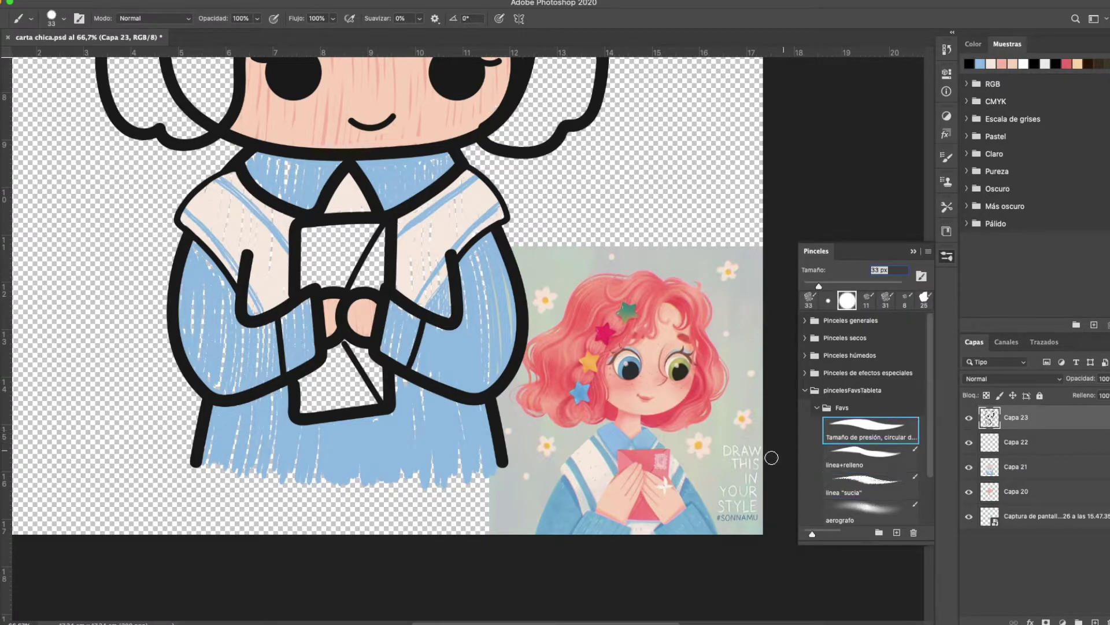
alt+click(496, 426)
drag(454, 263, 433, 297)
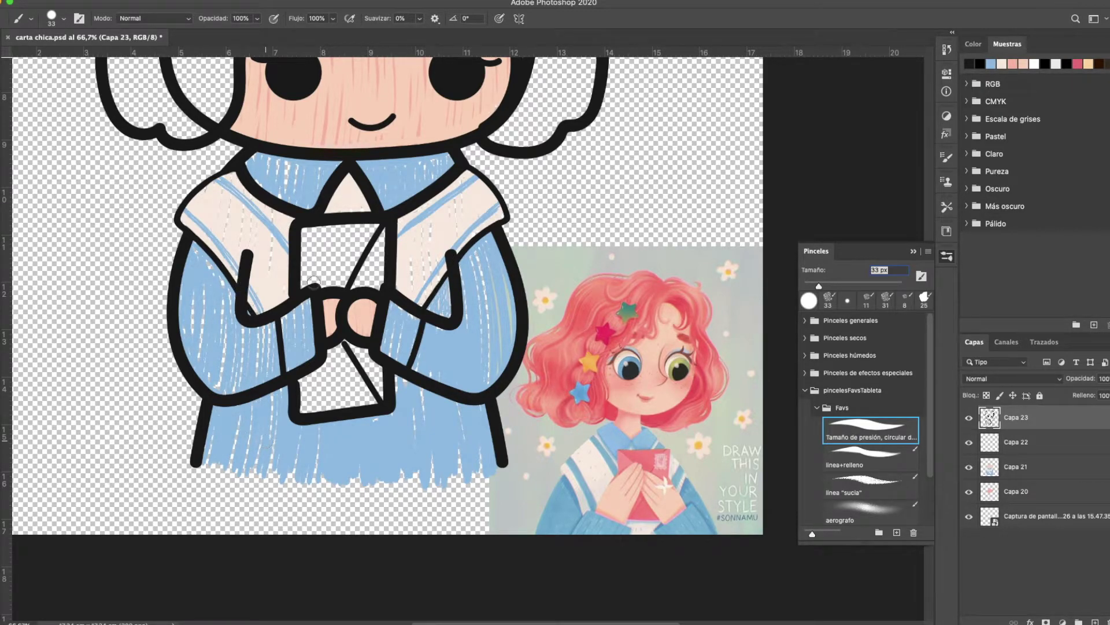
mouse_move(374, 237)
mouse_down()
mouse_move(377, 260)
mouse_move(360, 240)
mouse_up()
Step: Erase the envelope fold line inside the stamp and notch the stamp's border into a perforated edge
key(super+plus)
key(super+plus)
key(e)
drag(155, 252, 316, 481)
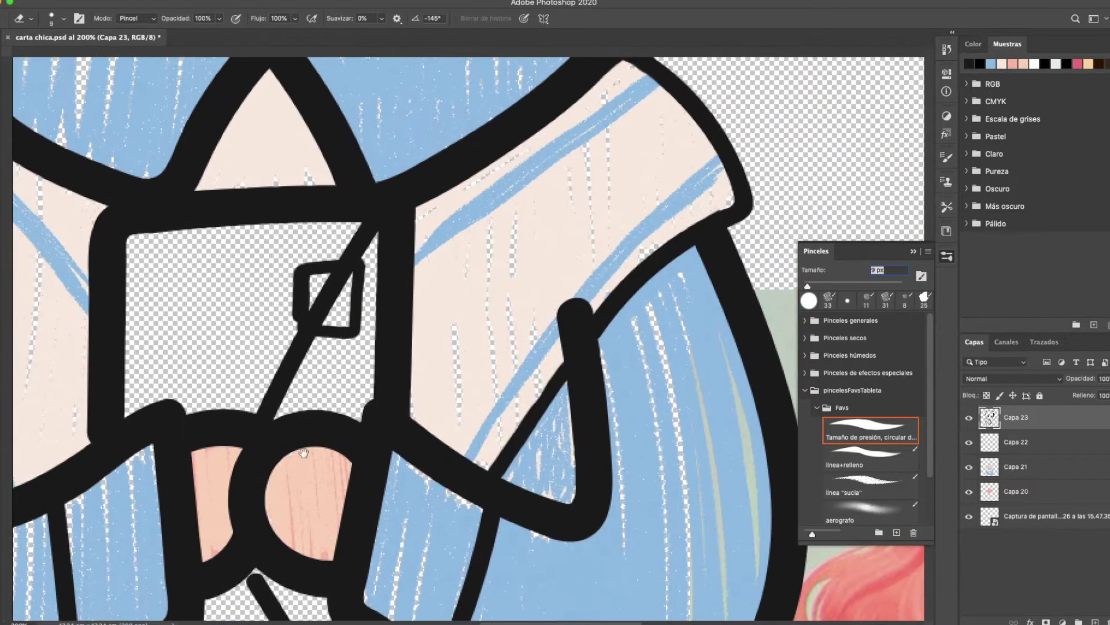
mouse_move(335, 280)
mouse_down()
mouse_move(313, 315)
mouse_move(326, 318)
mouse_move(342, 283)
mouse_up()
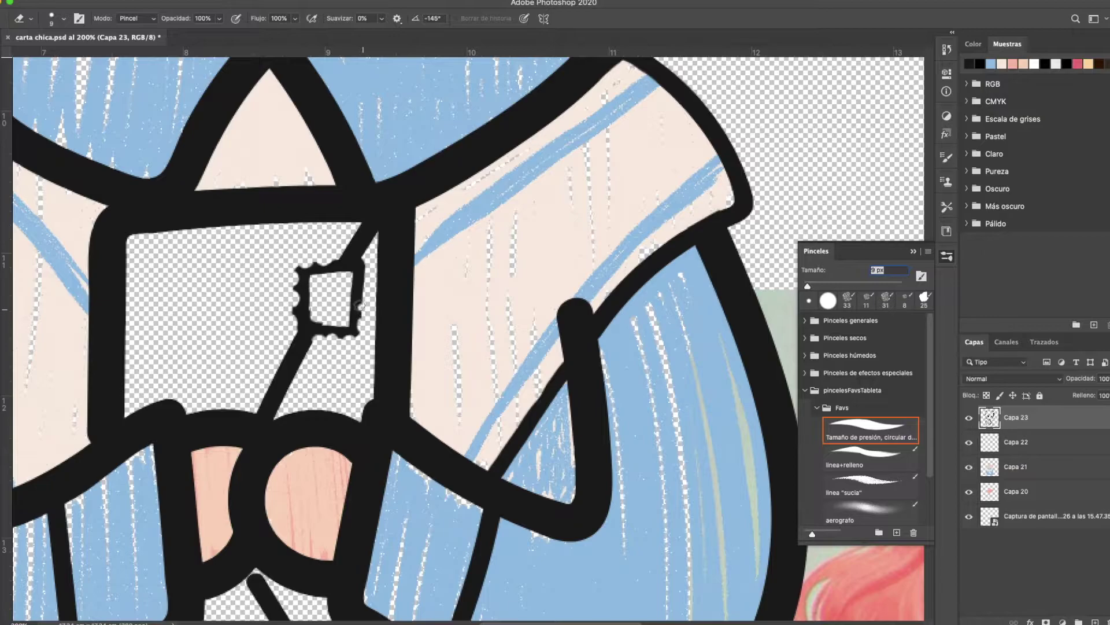
drag(309, 281, 310, 321)
key(ctrl+minus)
key(ctrl+minus)
key(ctrl+minus)
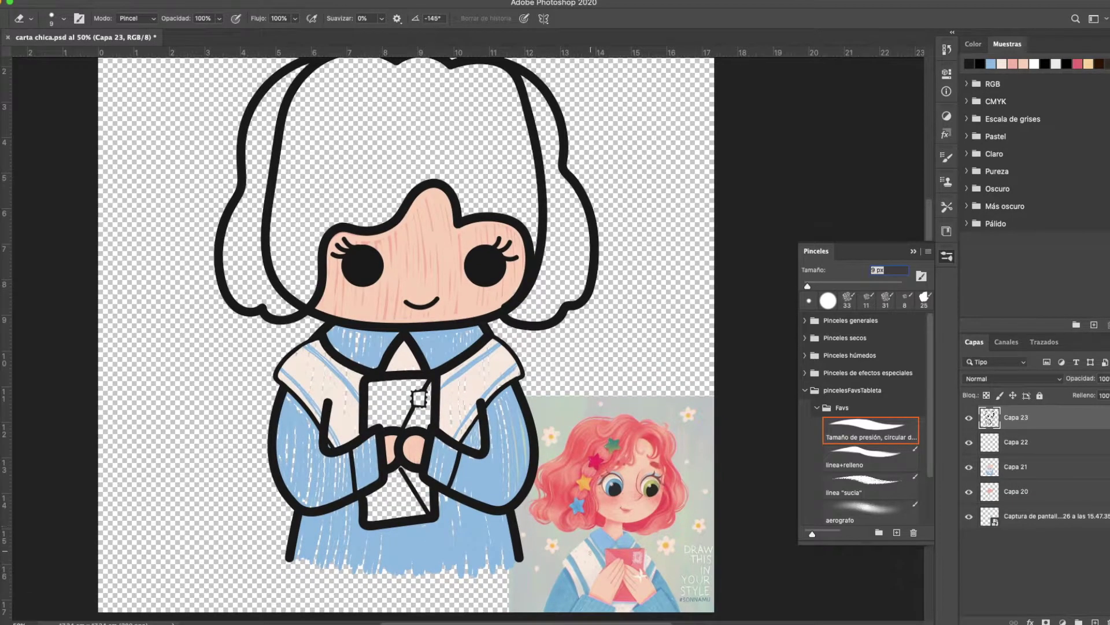
Step: On Capa 20, fill the cape's gaps with a pale pink sampled from the reference, using the linea "sucia" brush
key(b)
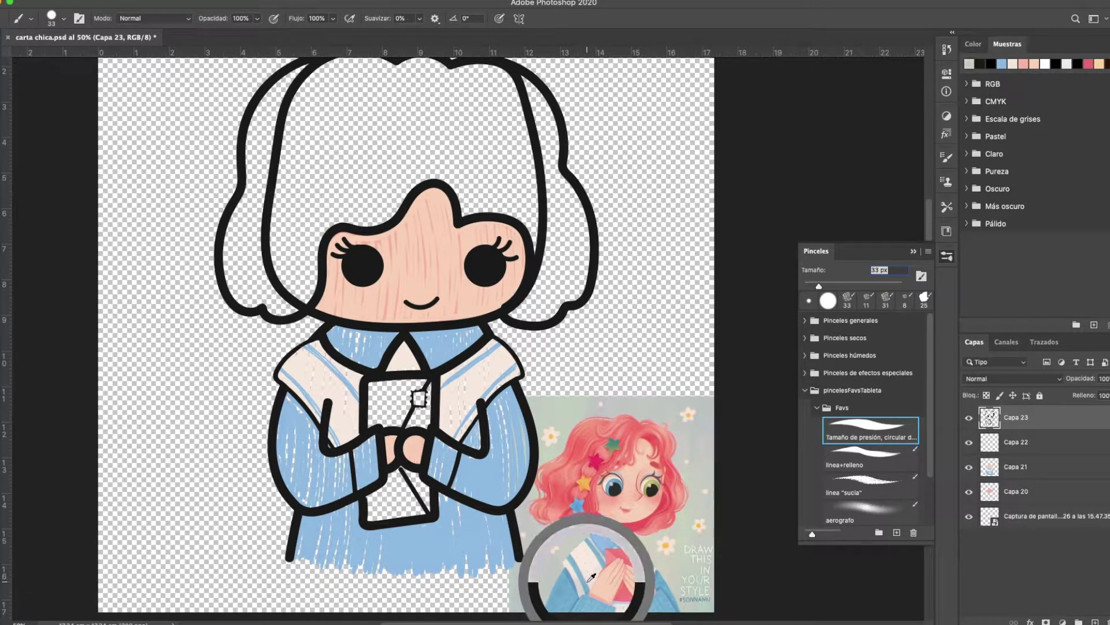
click(990, 494)
click(856, 489)
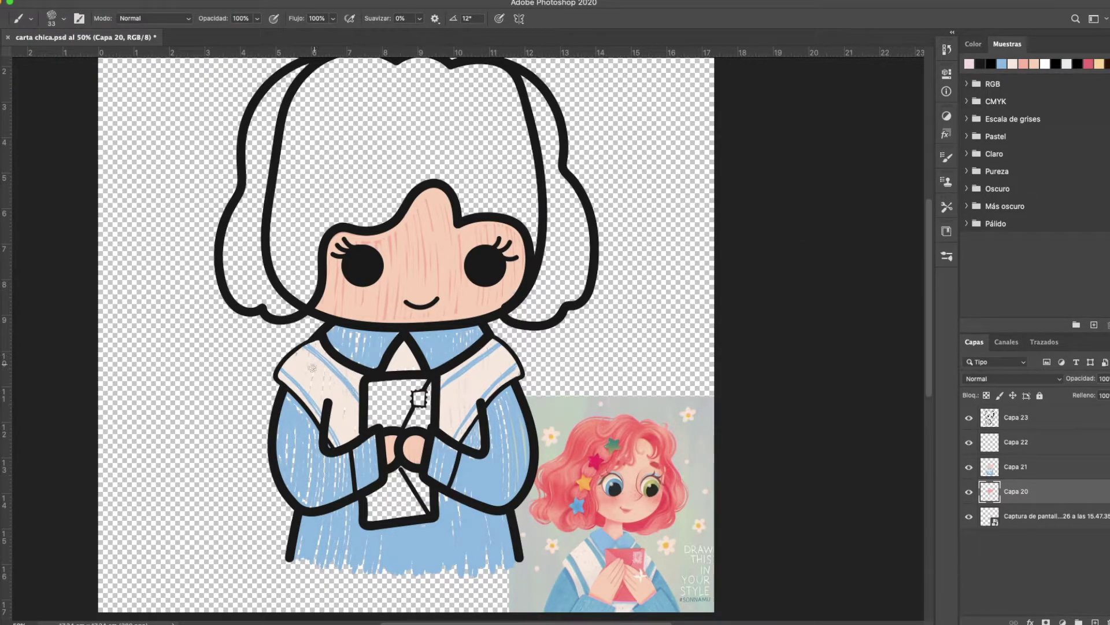
Step: Sample a deeper blue from the reference and stroke it behind the collar, sleeves and dress on Capa 20
alt+click(647, 587)
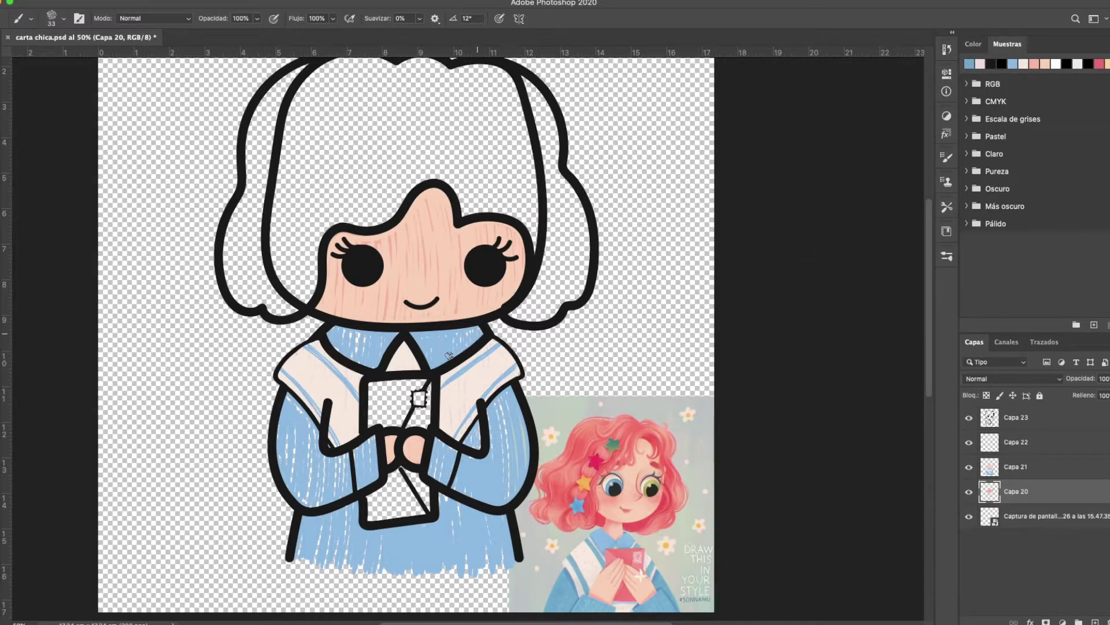
drag(377, 354, 345, 339)
mouse_move(303, 415)
mouse_down()
mouse_move(323, 448)
mouse_move(282, 439)
mouse_move(294, 472)
mouse_move(310, 461)
mouse_move(309, 477)
mouse_move(355, 465)
mouse_move(374, 435)
mouse_move(334, 469)
mouse_up()
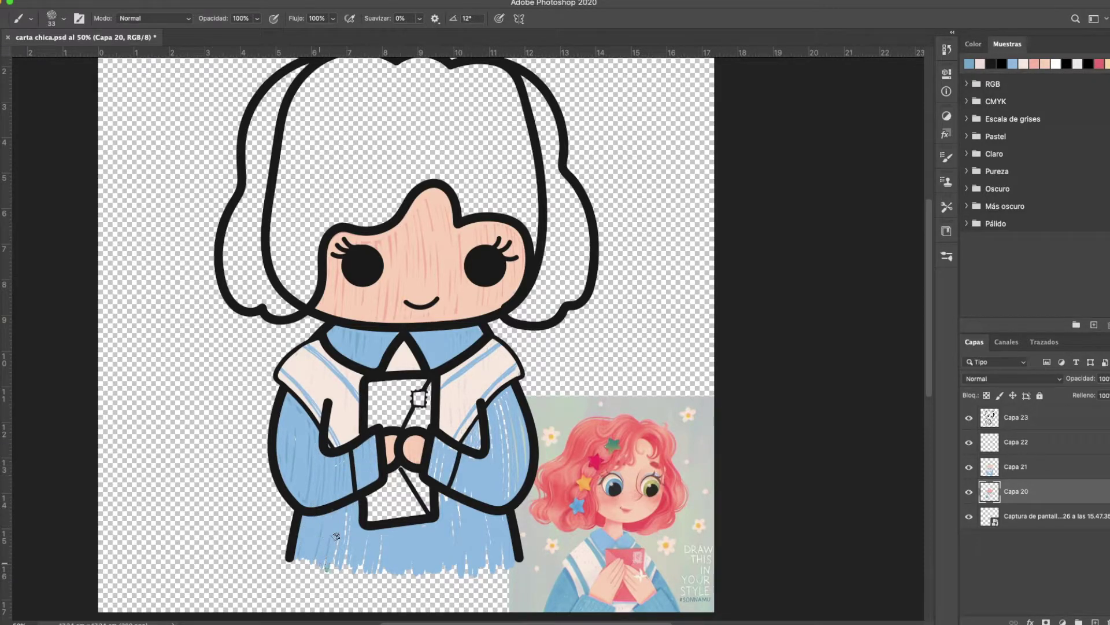
drag(336, 536, 351, 508)
drag(371, 564, 400, 566)
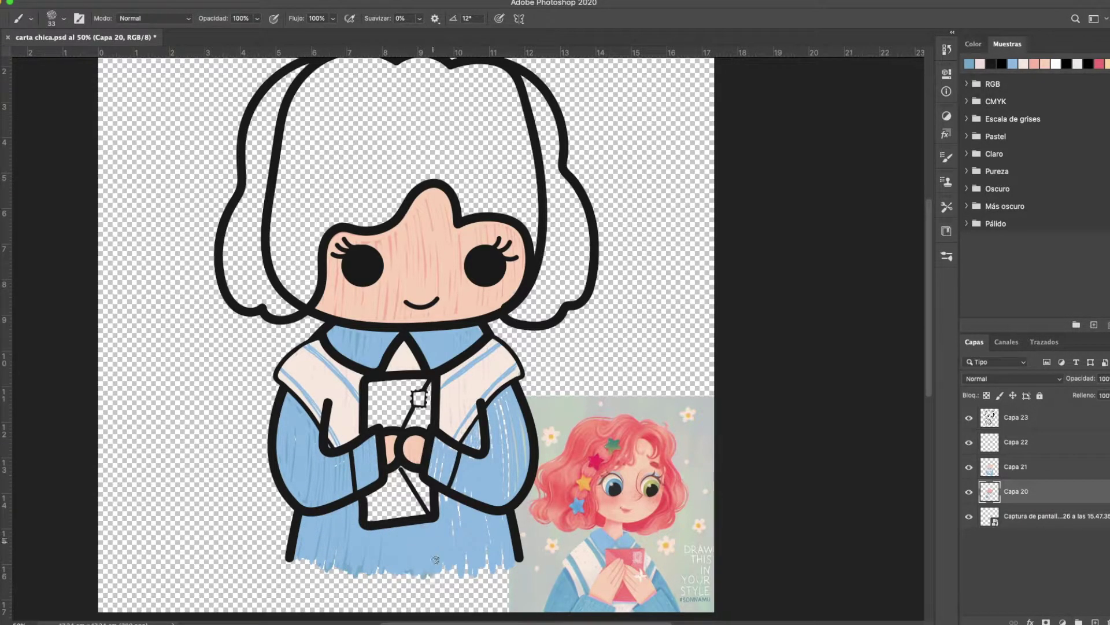
mouse_move(523, 480)
mouse_down()
mouse_move(524, 429)
mouse_move(498, 453)
mouse_move(512, 395)
mouse_up()
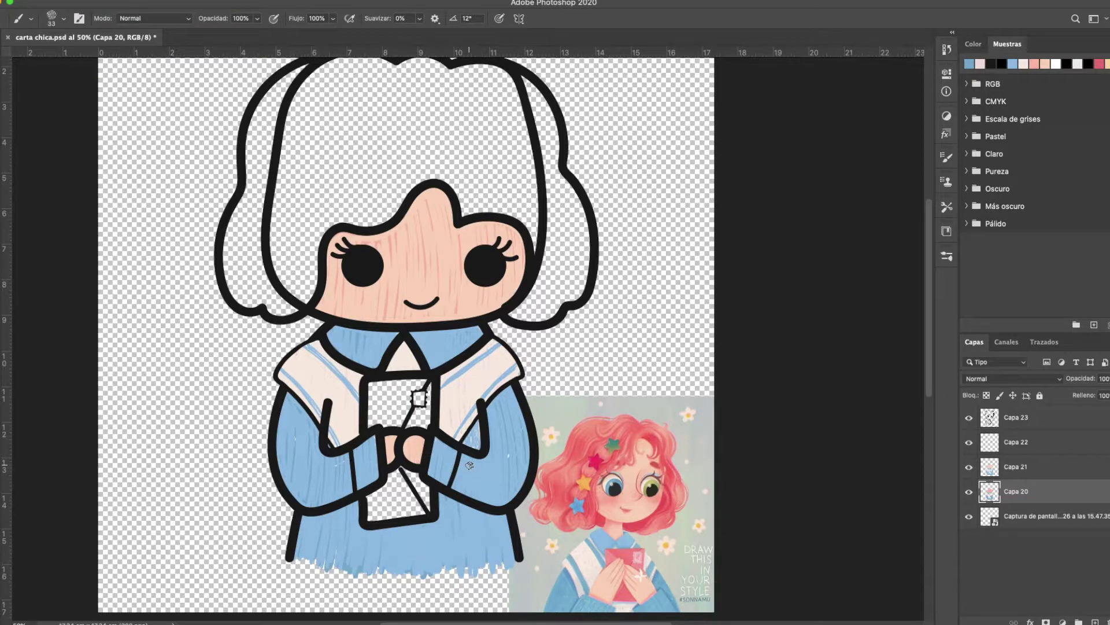
Step: On Capa 21, hatch the left-hand locks and start of the fringe in coral sampled from the reference's hair, with loose strokes outside the outline
key(alt+bracketright)
key(e)
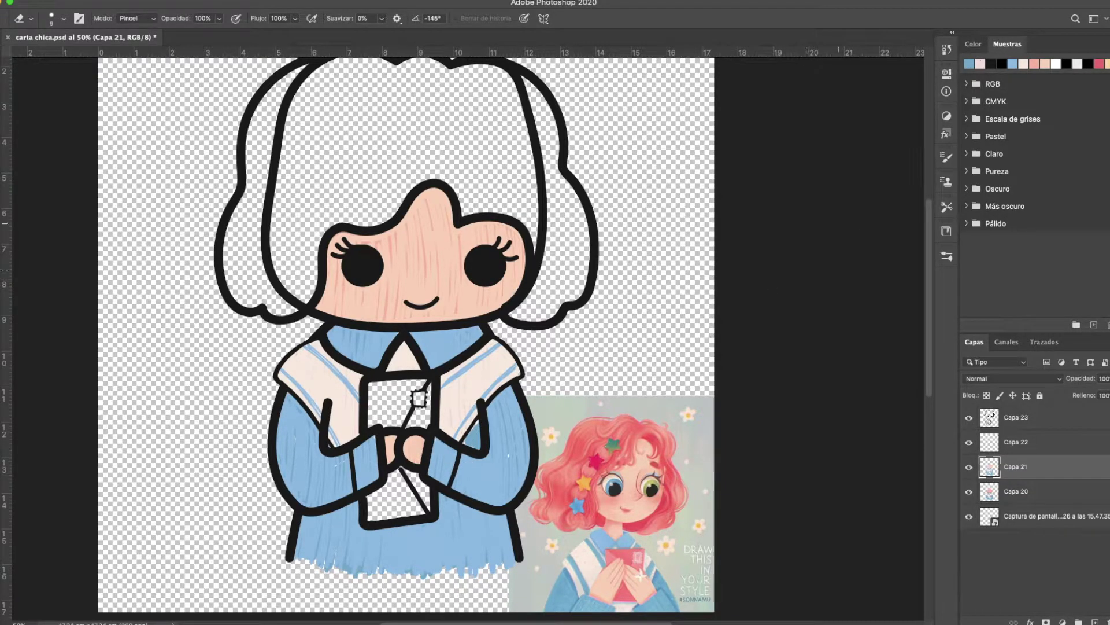
click(981, 65)
click(1014, 65)
key(b)
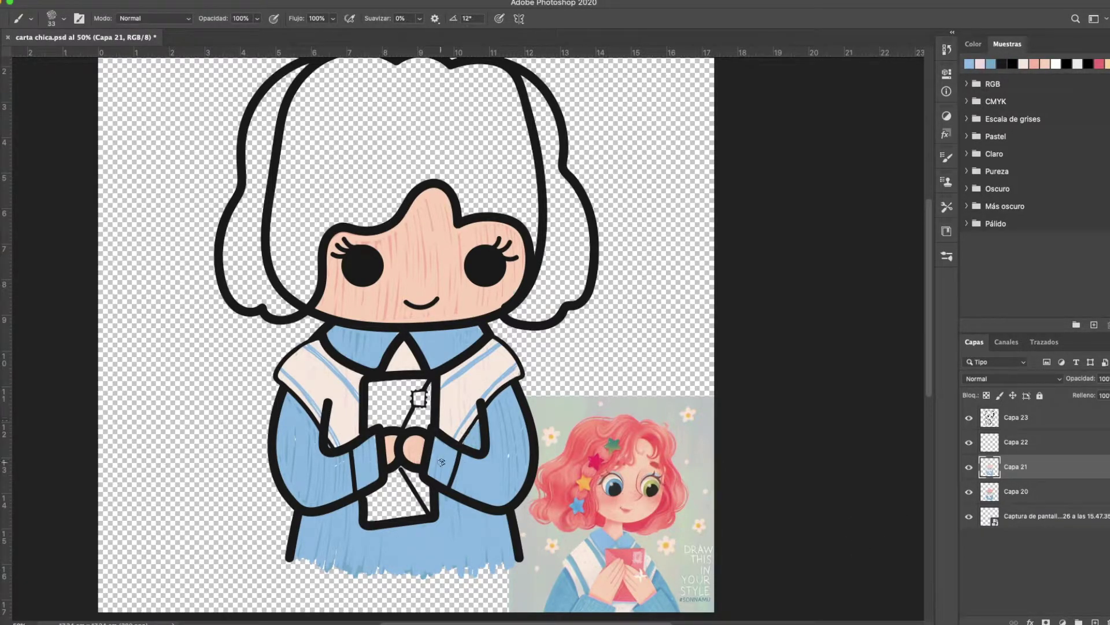
alt+click(573, 470)
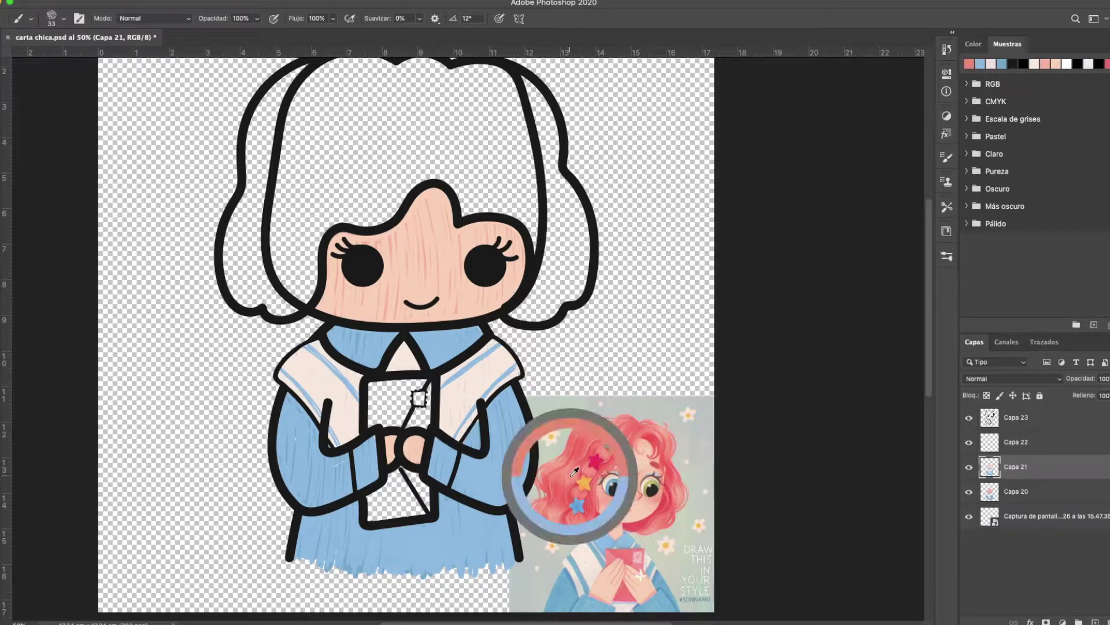
scroll(322, 417, up, 4)
drag(328, 407, 340, 343)
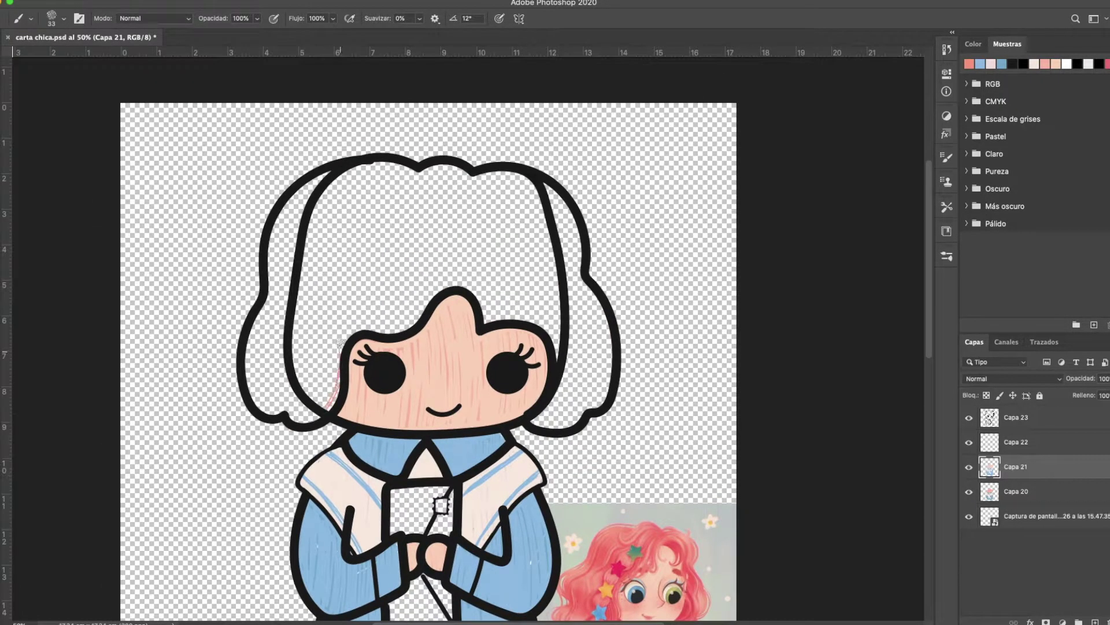
mouse_move(305, 421)
mouse_down()
mouse_move(305, 392)
mouse_move(288, 412)
mouse_move(249, 353)
mouse_move(282, 303)
mouse_move(270, 394)
mouse_move(278, 403)
mouse_move(291, 387)
mouse_move(306, 408)
mouse_move(314, 271)
mouse_move(341, 346)
mouse_move(420, 314)
mouse_move(380, 327)
mouse_move(395, 302)
mouse_move(375, 266)
mouse_move(389, 253)
mouse_move(332, 361)
mouse_move(346, 328)
mouse_move(383, 305)
mouse_move(344, 274)
mouse_move(365, 235)
mouse_move(358, 329)
mouse_up()
mouse_move(285, 268)
mouse_down()
mouse_move(289, 224)
mouse_move(268, 288)
mouse_move(274, 312)
mouse_move(294, 232)
mouse_move(275, 317)
mouse_move(314, 176)
mouse_move(241, 277)
mouse_move(237, 307)
mouse_up()
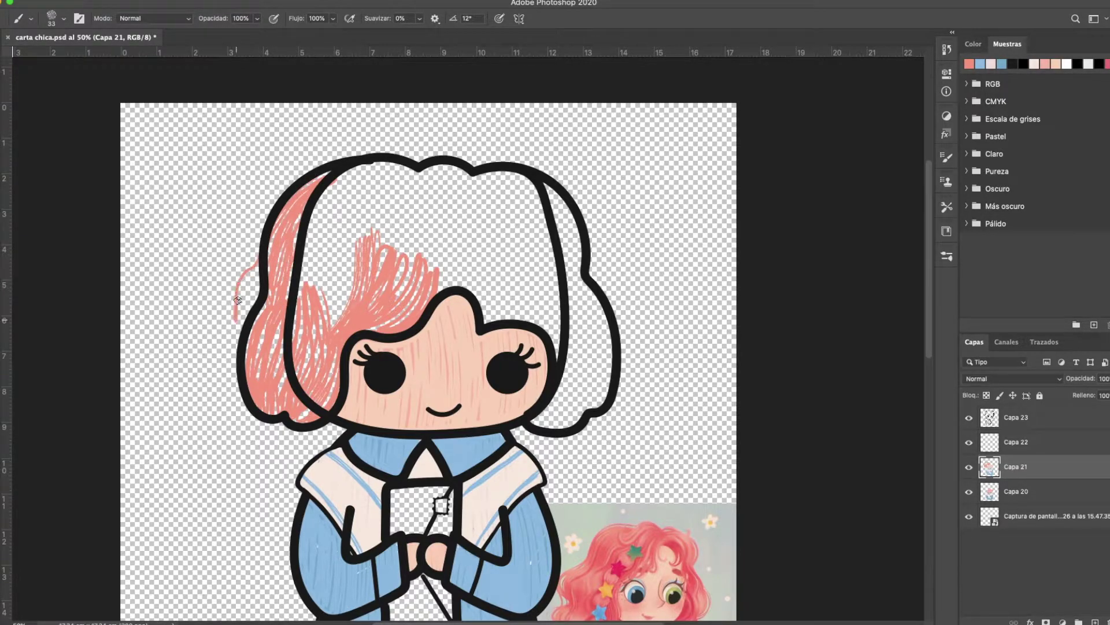
key(super+z)
drag(265, 232, 231, 393)
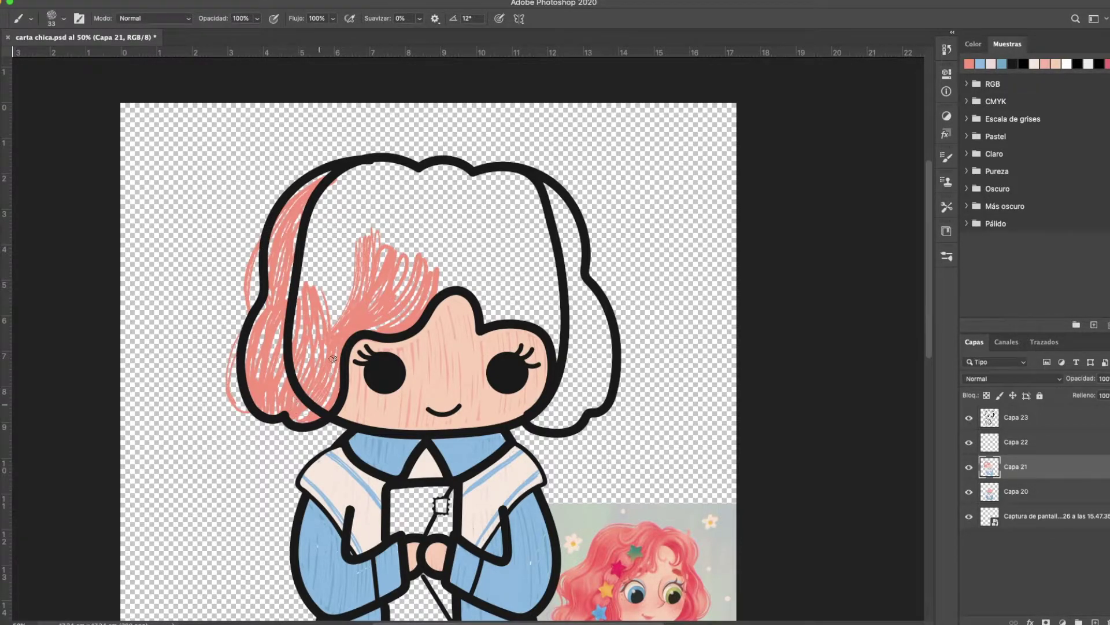
Step: Hatch the crown's left part, the band above the forehead and the right-hand lock in the same coral
mouse_move(419, 169)
mouse_down()
mouse_move(346, 205)
mouse_move(308, 282)
mouse_move(316, 212)
mouse_move(390, 175)
mouse_move(341, 203)
mouse_move(321, 343)
mouse_move(342, 289)
mouse_move(328, 276)
mouse_move(329, 325)
mouse_move(407, 181)
mouse_move(343, 235)
mouse_up()
mouse_move(396, 284)
mouse_down()
mouse_move(462, 266)
mouse_move(489, 312)
mouse_move(480, 277)
mouse_move(447, 280)
mouse_move(549, 333)
mouse_move(558, 359)
mouse_up()
mouse_move(543, 417)
mouse_down()
mouse_move(533, 420)
mouse_move(586, 405)
mouse_move(573, 332)
mouse_move(571, 353)
mouse_move(575, 300)
mouse_move(592, 371)
mouse_move(596, 324)
mouse_move(606, 358)
mouse_move(607, 347)
mouse_move(605, 381)
mouse_up()
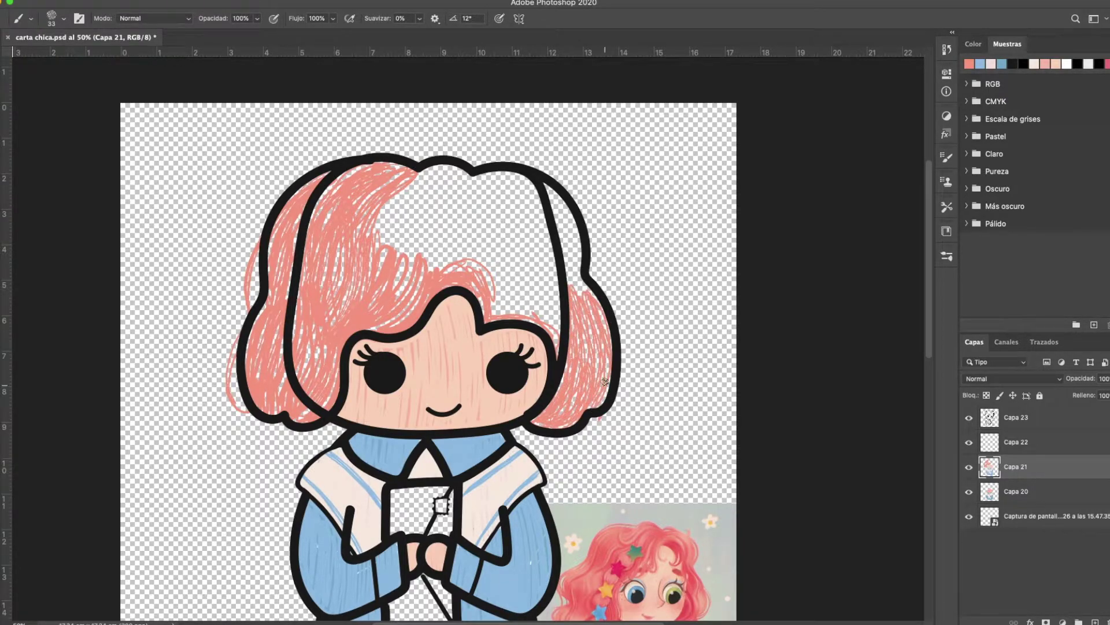
key(e)
key(b)
mouse_move(591, 291)
mouse_down()
mouse_move(606, 327)
mouse_move(572, 279)
mouse_move(586, 373)
mouse_move(571, 295)
mouse_up()
mouse_move(556, 414)
mouse_down()
mouse_move(540, 292)
mouse_move(557, 408)
mouse_move(536, 360)
mouse_move(530, 399)
mouse_move(502, 392)
mouse_move(483, 344)
mouse_move(515, 389)
mouse_move(535, 341)
mouse_move(567, 404)
mouse_up()
Step: Fill the rest of the crown, the centre and the right part of the hair with coral hatching
mouse_move(463, 270)
mouse_down()
mouse_move(439, 260)
mouse_move(411, 290)
mouse_move(415, 268)
mouse_move(396, 315)
mouse_move(399, 292)
mouse_up()
mouse_move(484, 297)
mouse_down()
mouse_move(451, 250)
mouse_move(485, 279)
mouse_move(491, 327)
mouse_move(437, 327)
mouse_move(424, 372)
mouse_move(423, 327)
mouse_move(397, 328)
mouse_up()
mouse_move(442, 370)
mouse_down()
mouse_move(449, 271)
mouse_move(441, 345)
mouse_move(458, 282)
mouse_move(471, 359)
mouse_move(480, 276)
mouse_move(474, 333)
mouse_move(457, 324)
mouse_move(460, 346)
mouse_up()
mouse_move(497, 278)
mouse_down()
mouse_move(515, 347)
mouse_move(536, 366)
mouse_move(547, 347)
mouse_move(529, 272)
mouse_move(544, 301)
mouse_move(534, 353)
mouse_move(512, 347)
mouse_move(486, 277)
mouse_move(506, 267)
mouse_move(523, 303)
mouse_move(512, 360)
mouse_up()
drag(393, 383, 343, 243)
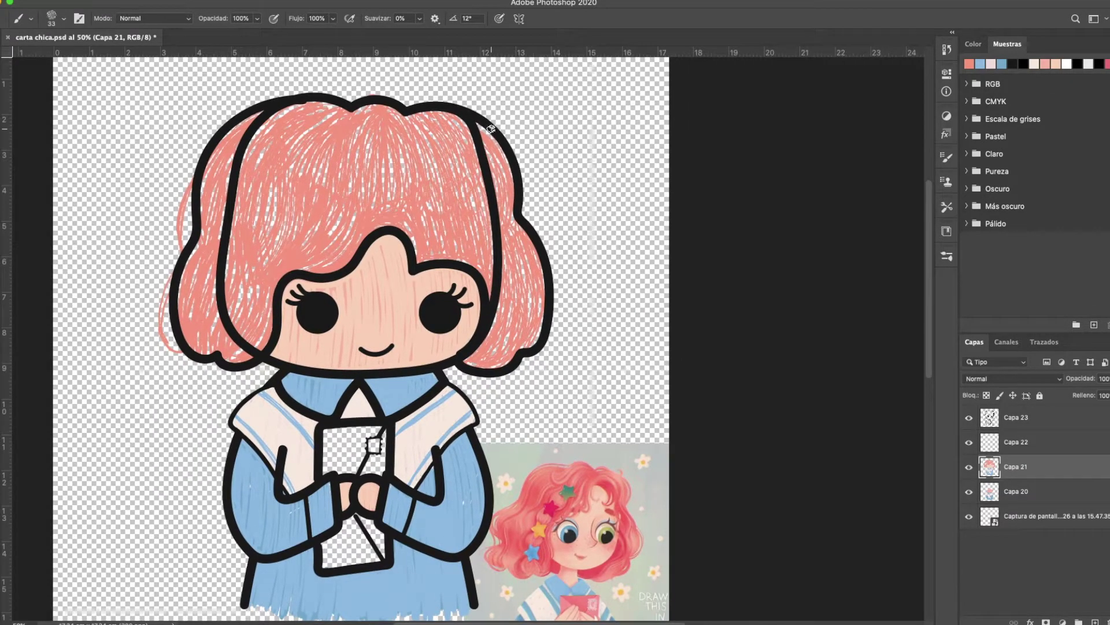
Step: Add loose coral strokes outside the hair outline on the right side and top, and thicken the hatching across the crown
mouse_move(536, 241)
mouse_down()
mouse_move(558, 310)
mouse_move(555, 319)
mouse_move(525, 225)
mouse_move(532, 349)
mouse_up()
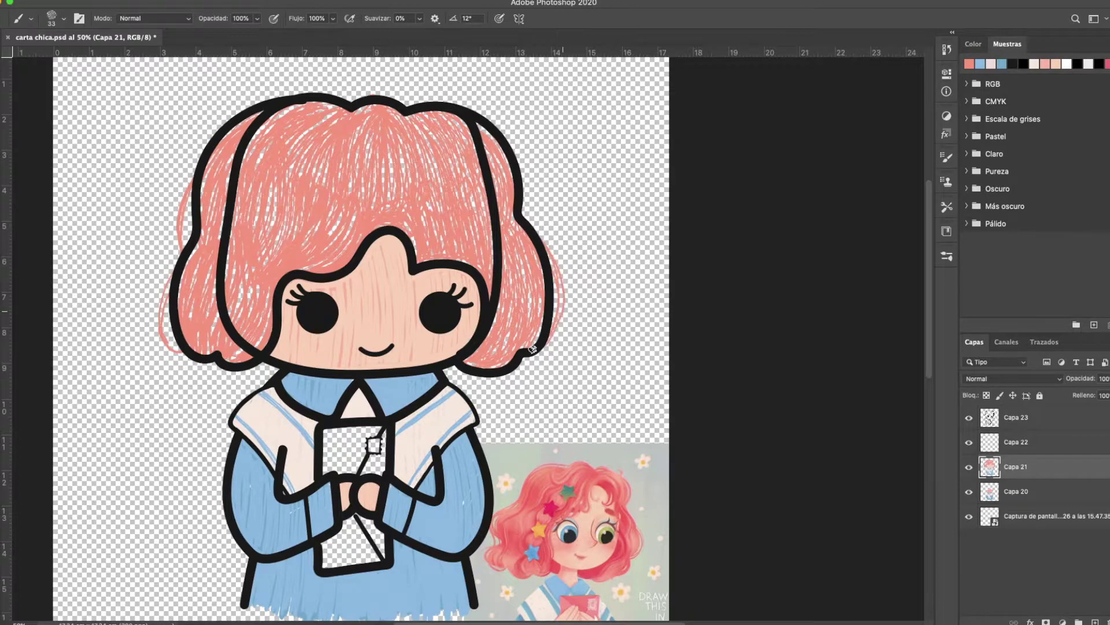
mouse_move(502, 145)
mouse_down()
mouse_move(524, 219)
mouse_move(522, 159)
mouse_up()
drag(359, 174, 403, 258)
drag(398, 191, 466, 175)
key(e)
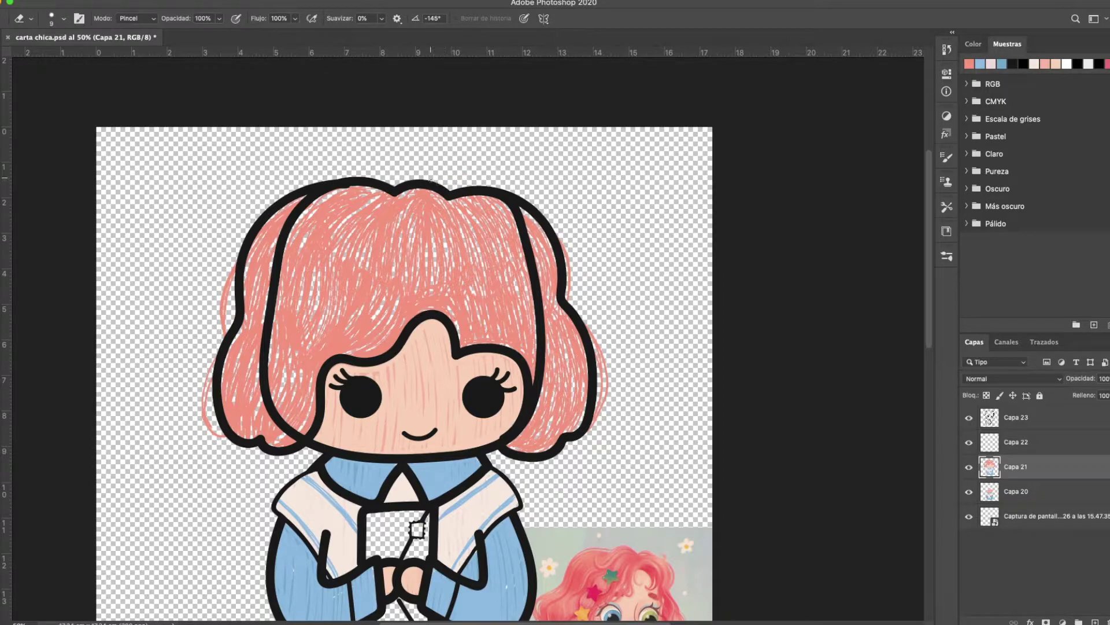
key(b)
drag(448, 190, 496, 189)
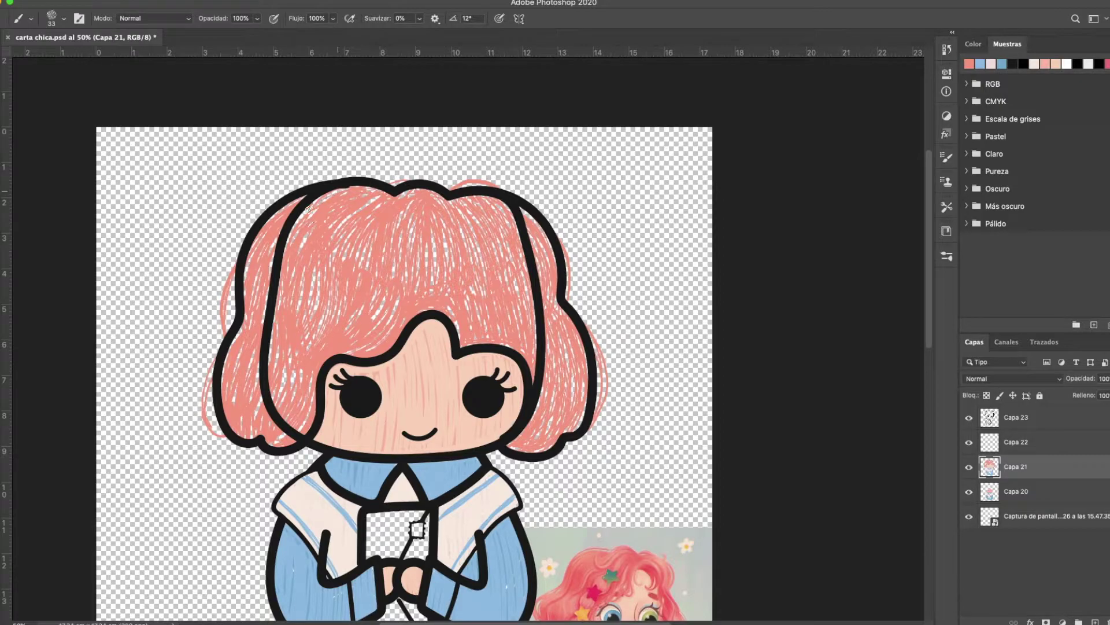
drag(332, 179, 301, 184)
Step: On Capa 23, erase along the inner hair line that separates the left-hand lock from the crown
key(e)
click(989, 423)
drag(543, 295, 532, 417)
key(ctrl+z)
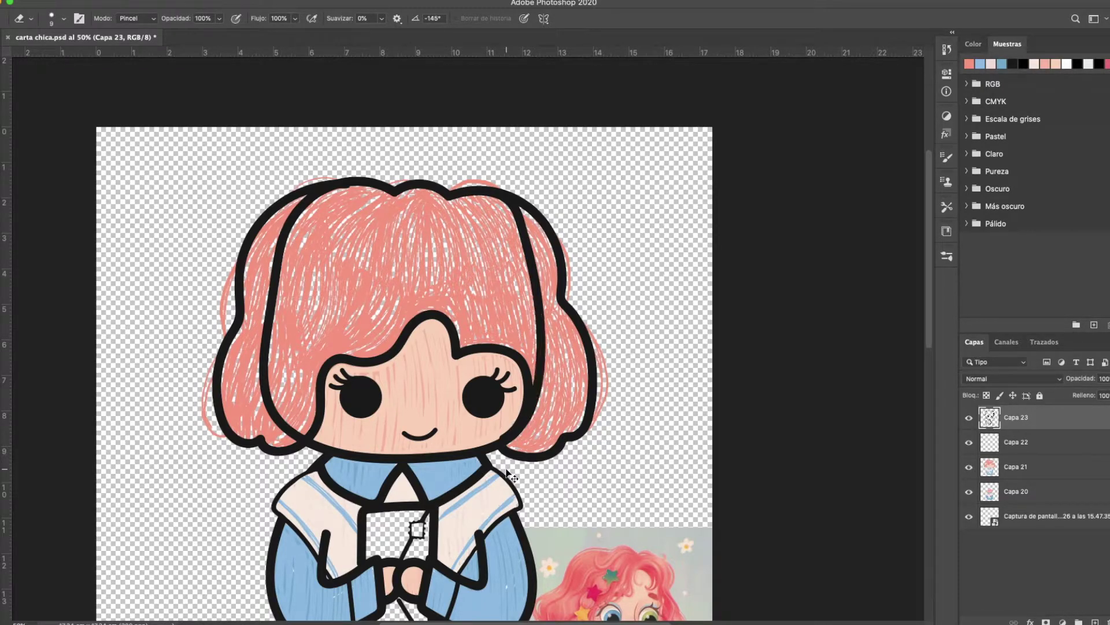
key(super+plus)
key(super+plus)
key(super+plus)
mouse_move(325, 476)
mouse_down()
mouse_move(459, 371)
mouse_move(486, 318)
mouse_move(425, 467)
mouse_up()
mouse_move(460, 405)
mouse_down()
mouse_move(430, 429)
mouse_move(447, 421)
mouse_move(463, 403)
mouse_move(407, 432)
mouse_move(456, 391)
mouse_move(392, 420)
mouse_move(441, 370)
mouse_move(366, 399)
mouse_move(412, 354)
mouse_move(347, 368)
mouse_move(386, 351)
mouse_move(347, 357)
mouse_move(381, 323)
mouse_move(316, 346)
mouse_move(352, 296)
mouse_move(313, 320)
mouse_move(301, 312)
mouse_move(328, 259)
mouse_move(279, 260)
mouse_move(329, 193)
mouse_move(287, 241)
mouse_move(275, 235)
mouse_move(315, 177)
mouse_move(280, 126)
mouse_move(214, 514)
mouse_up()
Step: Lasso the rest of the left inner hair line, delete it and clear the selection
key(l)
mouse_move(311, 168)
mouse_down()
mouse_move(224, 606)
mouse_move(314, 180)
mouse_up()
key(Delete)
drag(249, 93, 266, 494)
mouse_move(454, 276)
mouse_down()
mouse_move(367, 284)
mouse_move(381, 471)
mouse_move(446, 278)
mouse_up()
key(super+d)
Step: Erase the leftover traces of the removed line so the outer hair outline keeps a clean inner edge
key(r)
mouse_move(306, 310)
mouse_down()
mouse_move(448, 153)
mouse_move(485, 157)
mouse_up()
key(e)
mouse_move(562, 260)
mouse_down()
mouse_move(608, 457)
mouse_move(573, 297)
mouse_move(583, 373)
mouse_move(538, 251)
mouse_move(553, 311)
mouse_move(539, 298)
mouse_move(564, 305)
mouse_move(557, 271)
mouse_move(589, 382)
mouse_move(579, 301)
mouse_move(614, 453)
mouse_move(605, 397)
mouse_move(606, 466)
mouse_up()
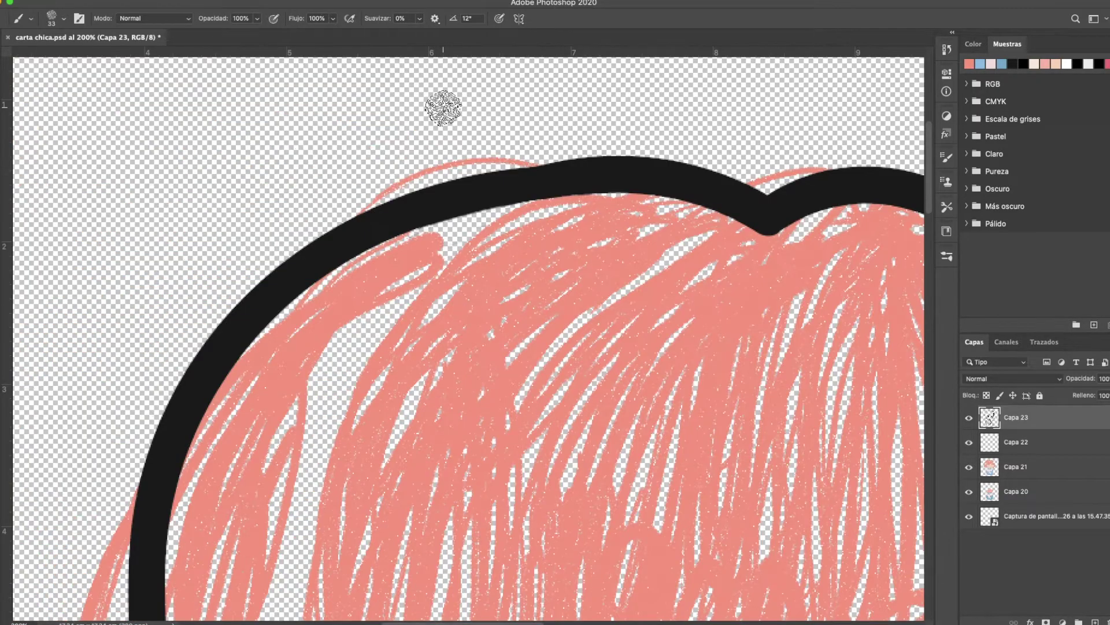
Step: On Capa 21, cover the gap where the left inner hair line was removed with coral strokes
ctrl+click(798, 495)
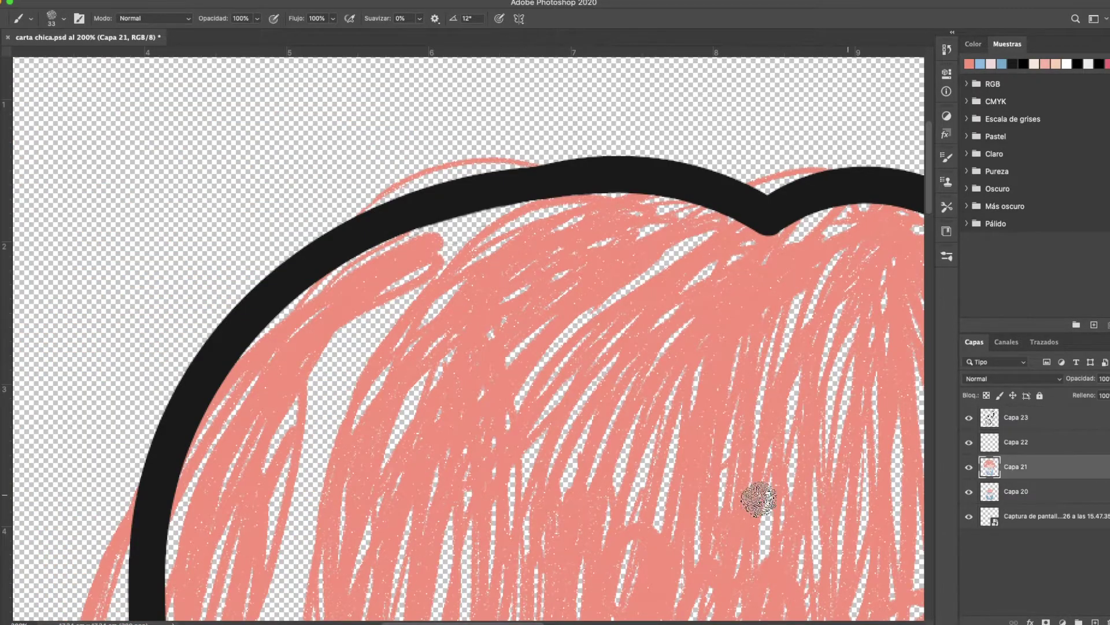
drag(411, 246, 309, 524)
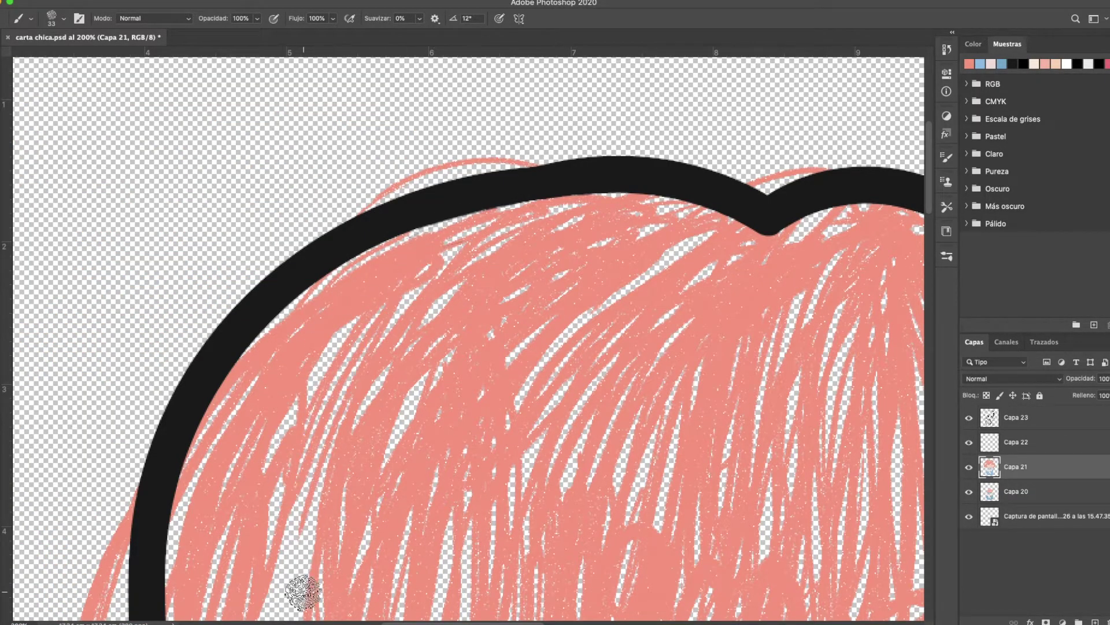
key(super+minus)
key(super+minus)
key(super+minus)
drag(355, 458, 348, 394)
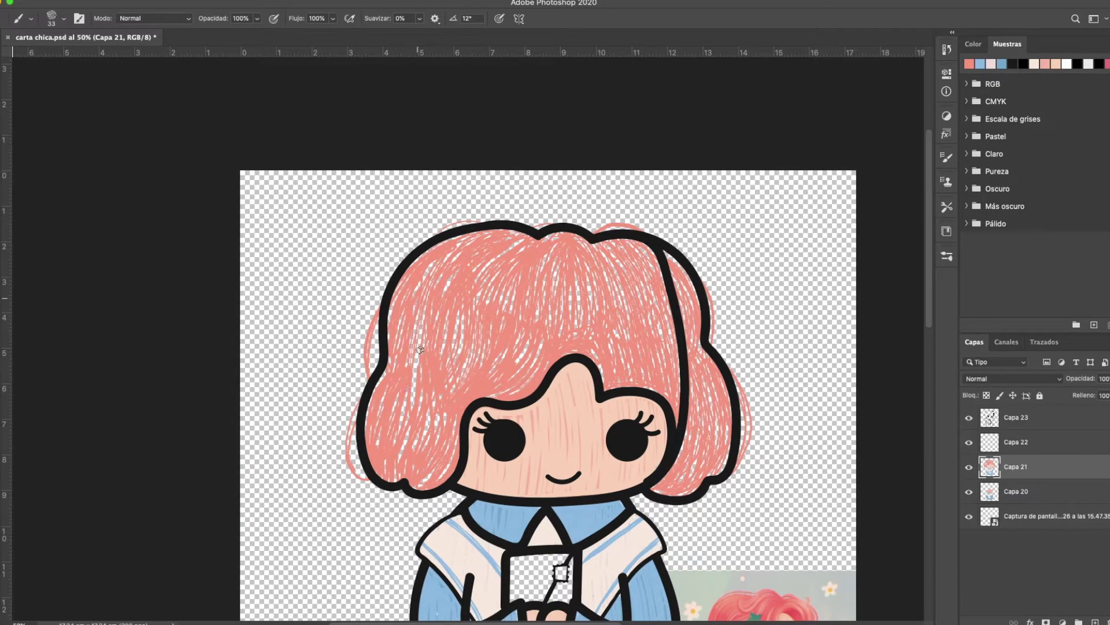
Step: On Capa 20, hatch deeper red sampled from the reference's hair behind the whole hair, and make Capa 21 active again
click(991, 493)
scroll(779, 545, down, 3)
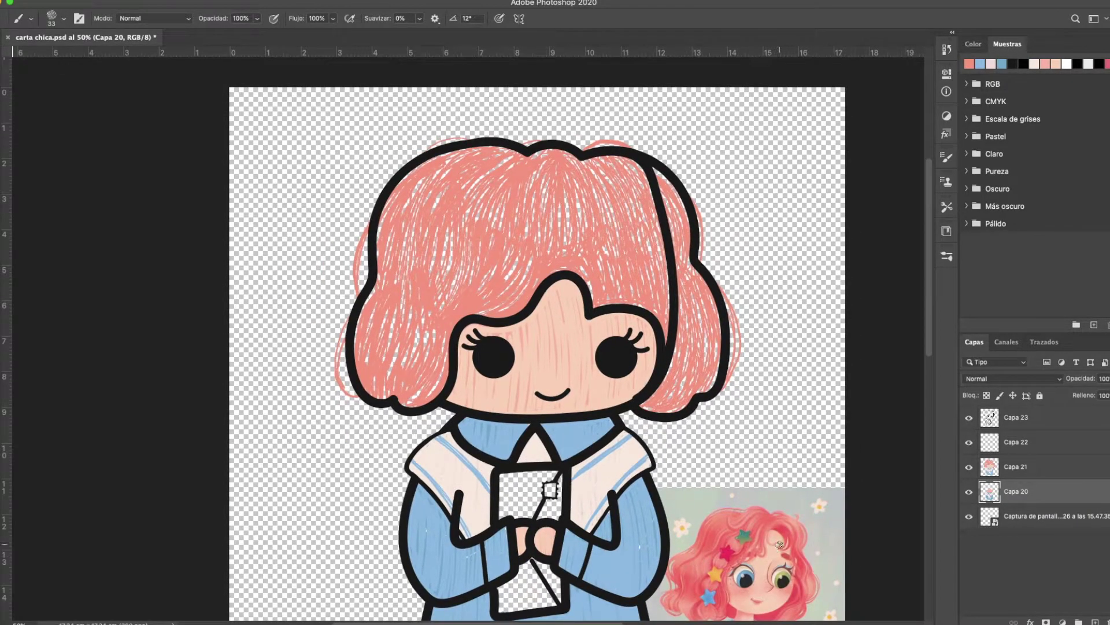
alt+click(787, 533)
mouse_move(423, 371)
mouse_down()
mouse_move(426, 407)
mouse_move(442, 372)
mouse_move(410, 403)
mouse_move(427, 369)
mouse_move(393, 399)
mouse_move(393, 352)
mouse_move(365, 377)
mouse_move(375, 295)
mouse_move(359, 321)
mouse_move(385, 305)
mouse_move(401, 349)
mouse_move(426, 316)
mouse_move(442, 386)
mouse_move(454, 257)
mouse_move(409, 297)
mouse_move(383, 236)
mouse_move(403, 192)
mouse_move(388, 204)
mouse_move(406, 179)
mouse_move(515, 158)
mouse_move(487, 160)
mouse_move(400, 233)
mouse_up()
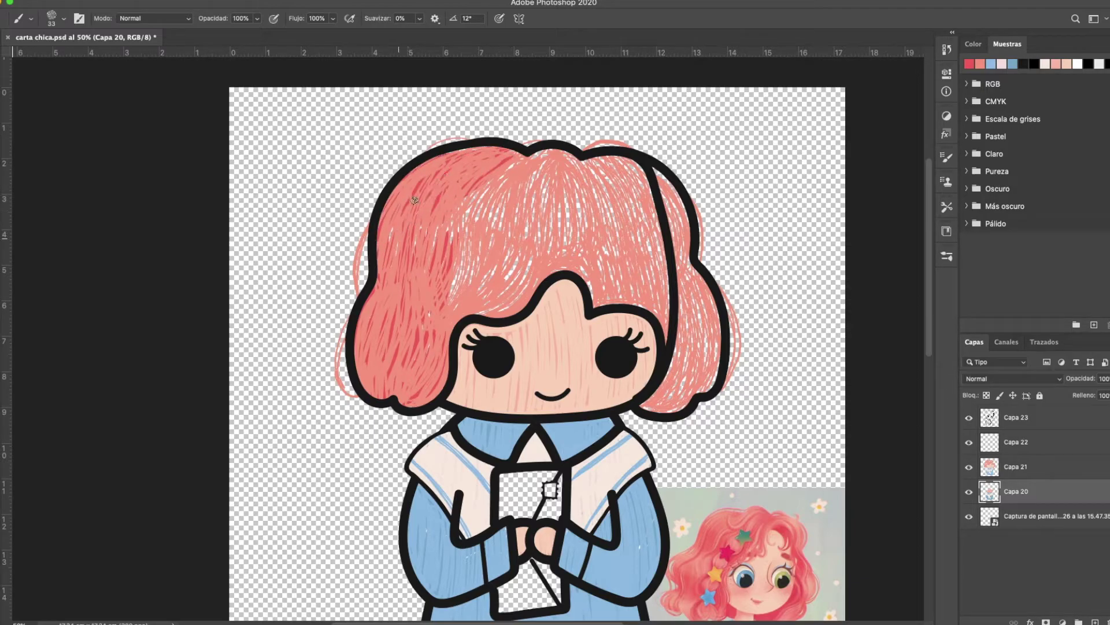
mouse_move(455, 266)
mouse_down()
mouse_move(452, 311)
mouse_move(542, 273)
mouse_move(484, 313)
mouse_move(530, 254)
mouse_move(489, 293)
mouse_move(526, 223)
mouse_move(473, 258)
mouse_move(459, 254)
mouse_move(466, 213)
mouse_move(483, 200)
mouse_move(479, 217)
mouse_move(543, 155)
mouse_move(521, 156)
mouse_move(478, 202)
mouse_move(483, 220)
mouse_move(523, 201)
mouse_move(514, 229)
mouse_move(552, 176)
mouse_move(547, 273)
mouse_move(566, 263)
mouse_move(586, 278)
mouse_move(572, 191)
mouse_move(560, 189)
mouse_move(536, 205)
mouse_move(498, 292)
mouse_up()
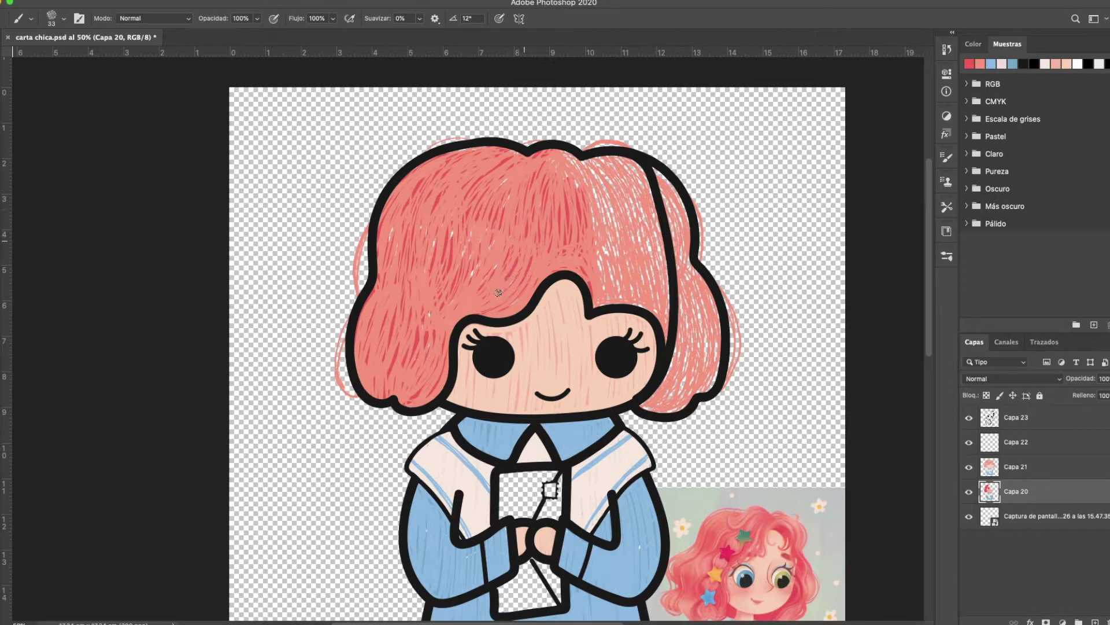
mouse_move(578, 184)
mouse_down()
mouse_move(608, 236)
mouse_move(588, 210)
mouse_up()
mouse_move(596, 307)
mouse_down()
mouse_move(663, 249)
mouse_move(639, 185)
mouse_move(622, 255)
mouse_move(634, 299)
mouse_move(636, 168)
mouse_move(599, 164)
mouse_move(689, 237)
mouse_move(685, 307)
mouse_move(708, 333)
mouse_move(697, 386)
mouse_move(681, 347)
mouse_move(665, 405)
mouse_move(684, 378)
mouse_up()
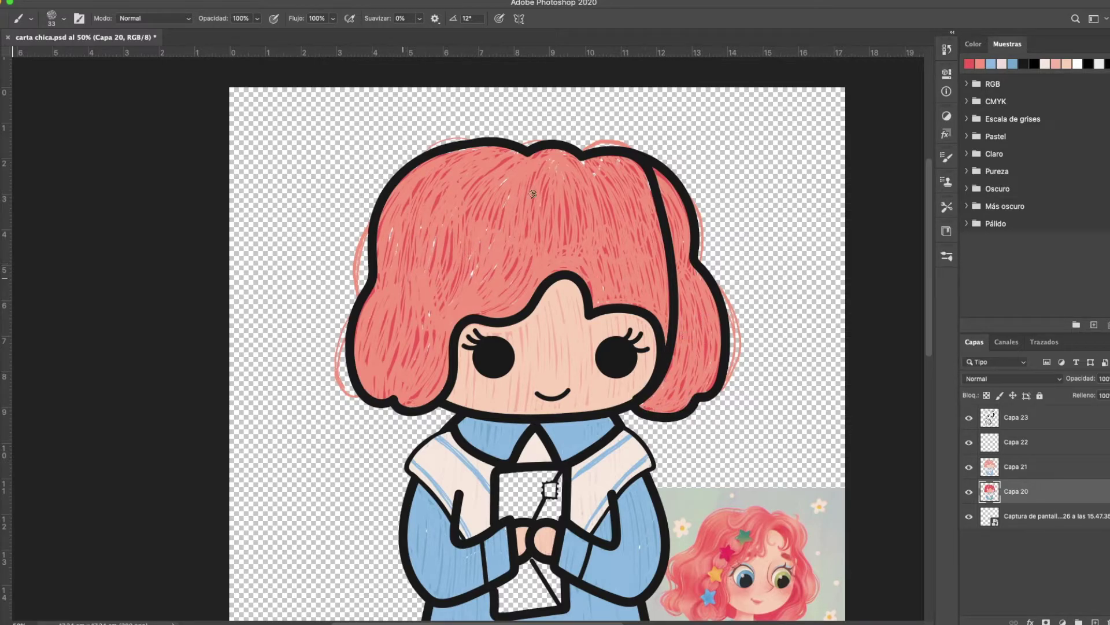
click(1016, 467)
alt+click(700, 563)
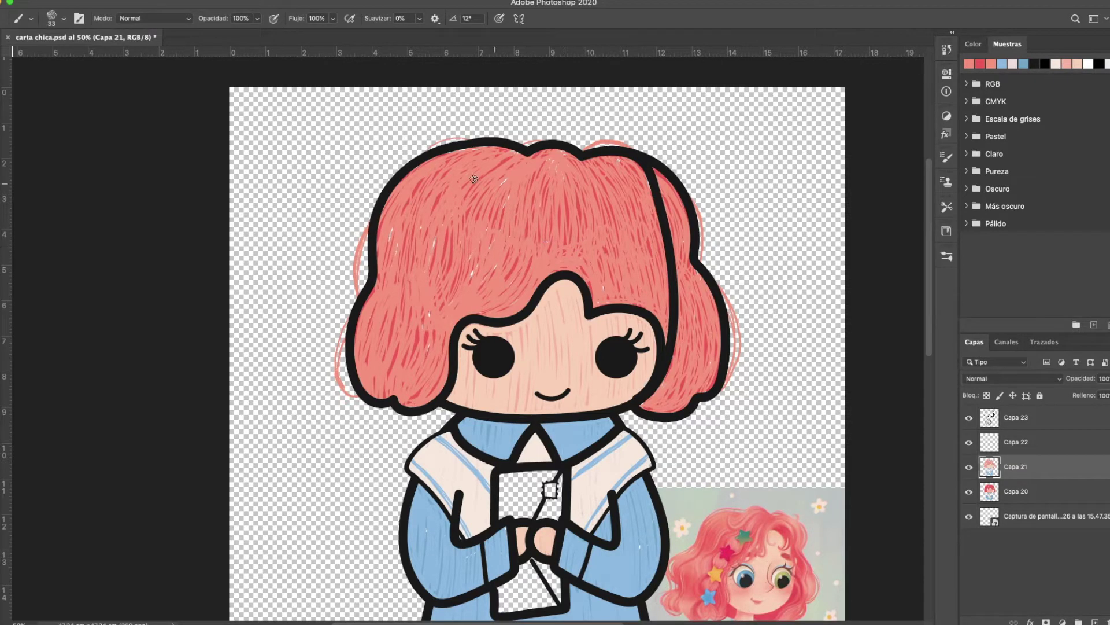
alt+click(698, 553)
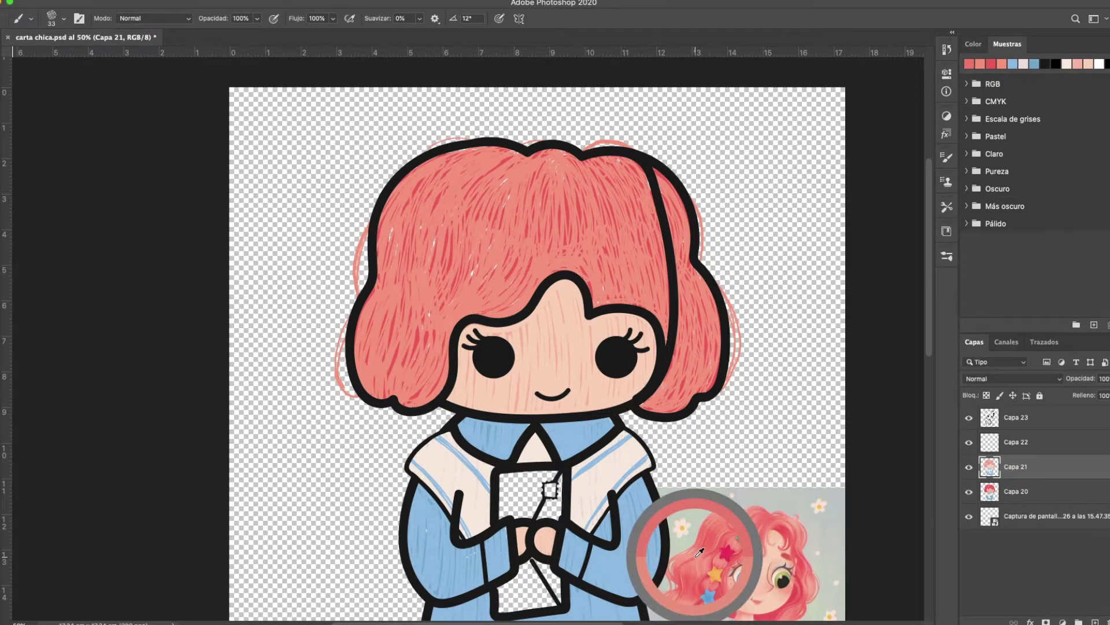
drag(501, 161, 427, 296)
drag(453, 204, 416, 370)
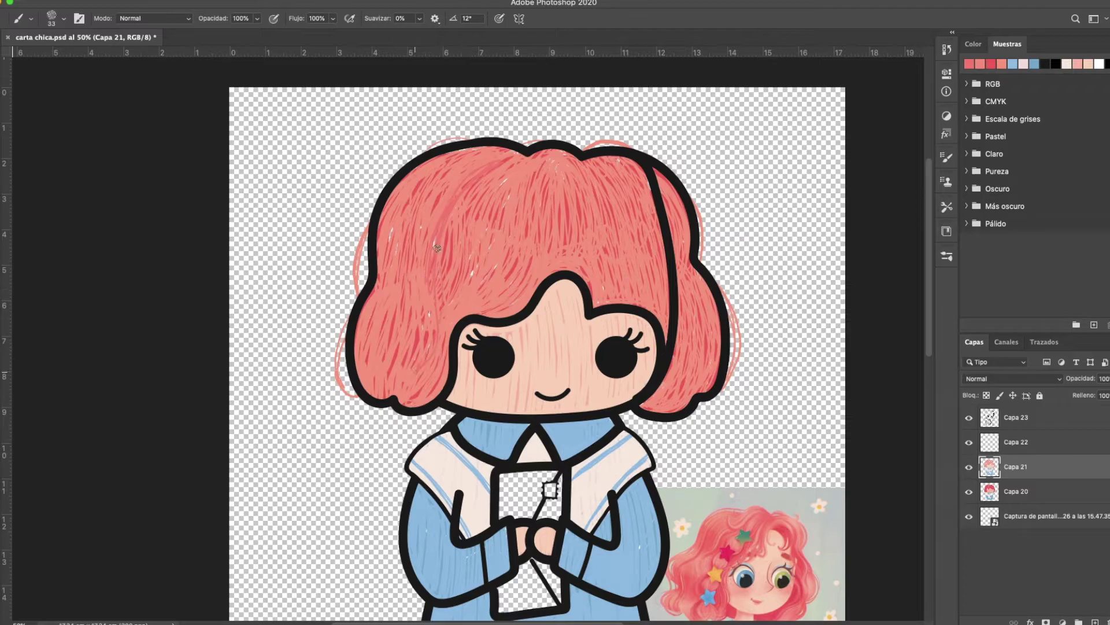
key(super+z)
key(super+z)
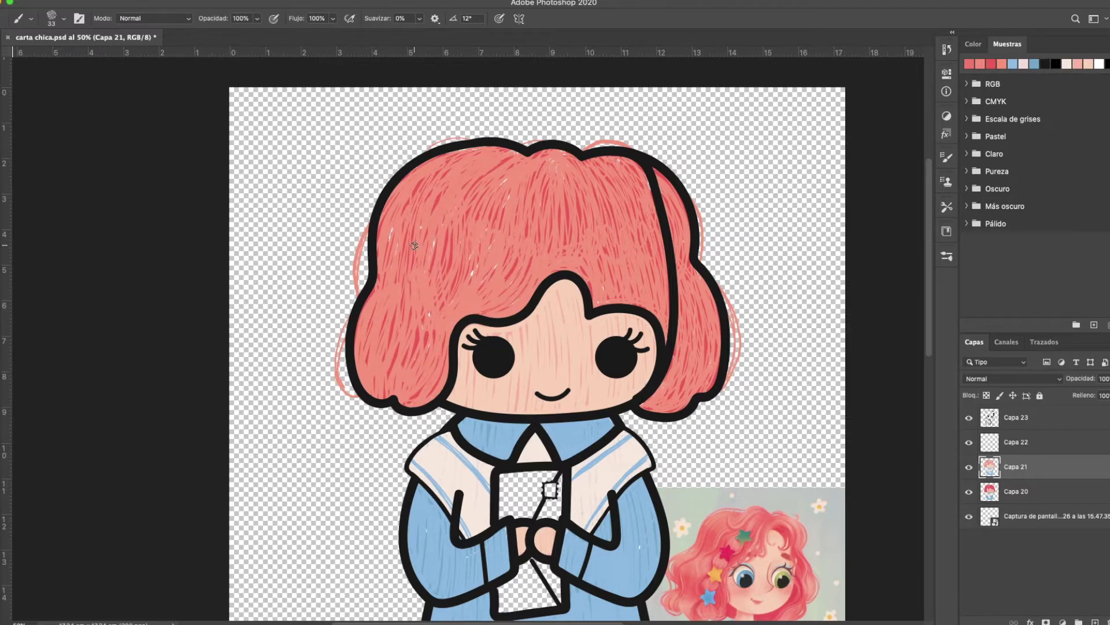
Step: Colour the envelope's right-hand triangles above and below the hands with a pink sampled from the reference's envelope
scroll(414, 245, down, 5)
scroll(543, 400, right, 1)
alt+click(698, 443)
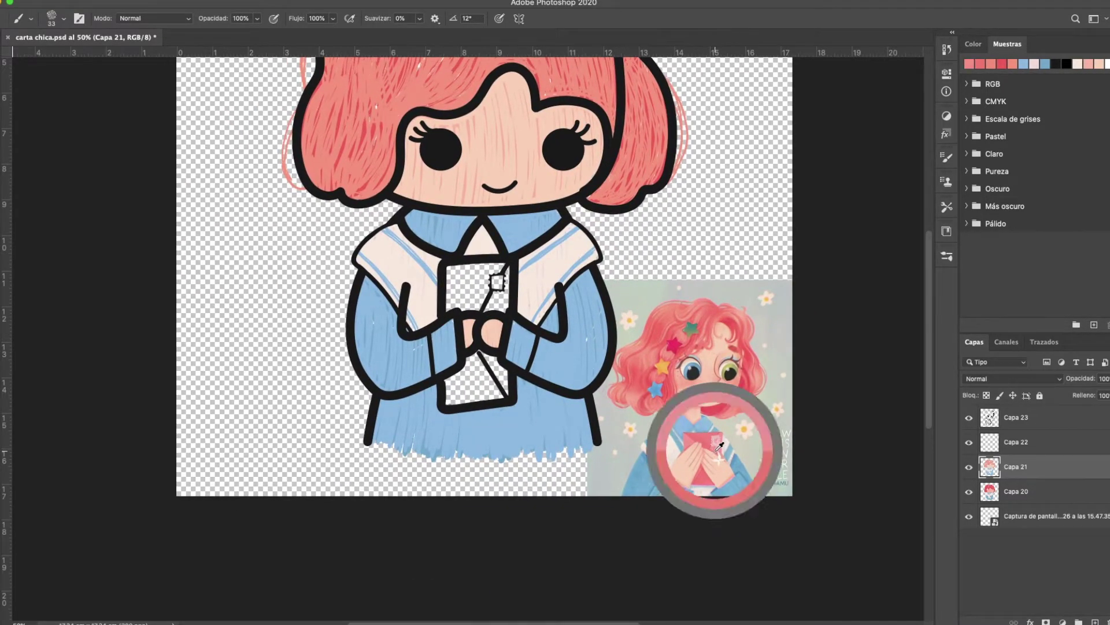
mouse_move(510, 296)
mouse_down()
mouse_move(504, 286)
mouse_move(486, 311)
mouse_up()
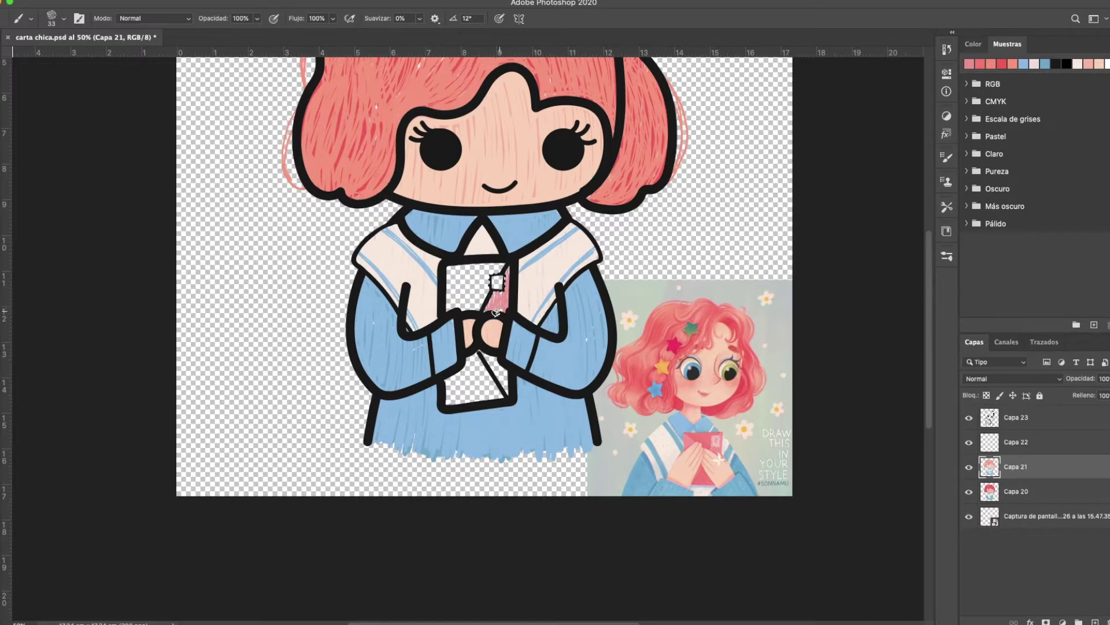
mouse_move(495, 373)
mouse_down()
mouse_move(506, 386)
mouse_move(480, 353)
mouse_up()
Step: Hatch the rest of the envelope in red-pink sampled from the reference, and colour the stamp with its lighter pink
alt+click(689, 438)
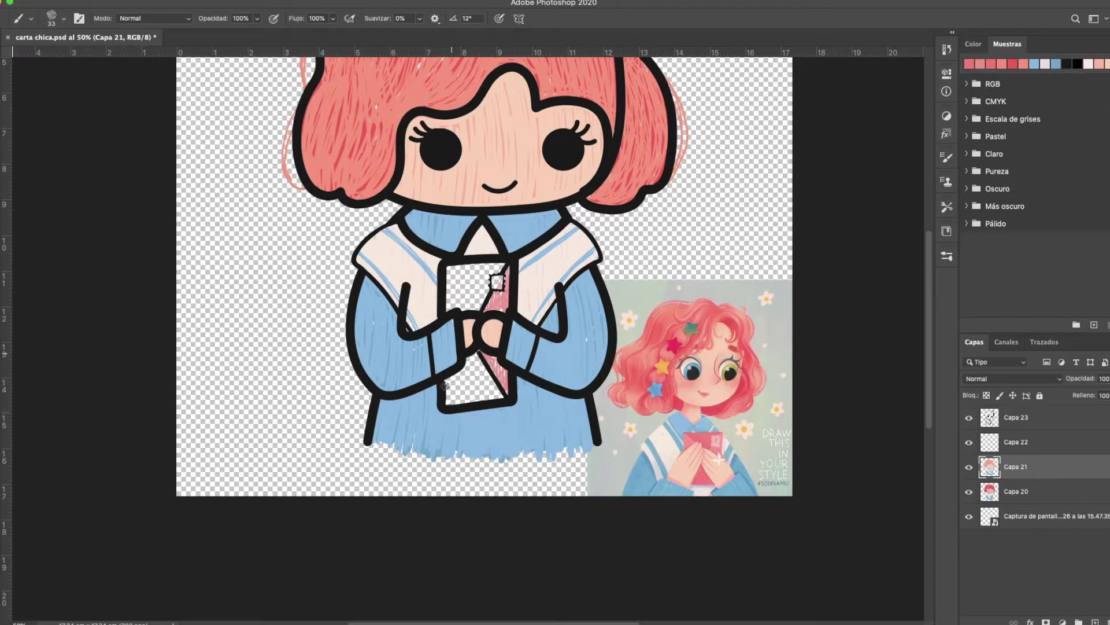
mouse_move(494, 393)
mouse_down()
mouse_move(485, 369)
mouse_move(483, 404)
mouse_move(475, 356)
mouse_move(471, 407)
mouse_move(447, 383)
mouse_up()
mouse_move(476, 312)
mouse_down()
mouse_move(500, 264)
mouse_move(473, 306)
mouse_move(469, 268)
mouse_move(456, 271)
mouse_move(448, 315)
mouse_move(459, 303)
mouse_move(473, 313)
mouse_move(491, 264)
mouse_up()
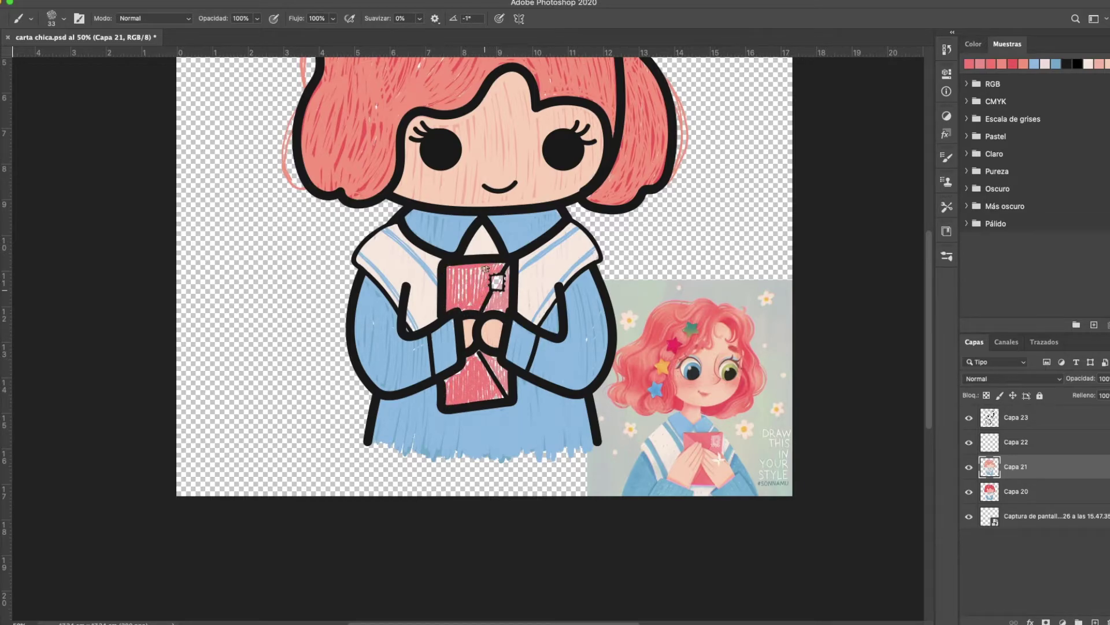
alt+click(721, 438)
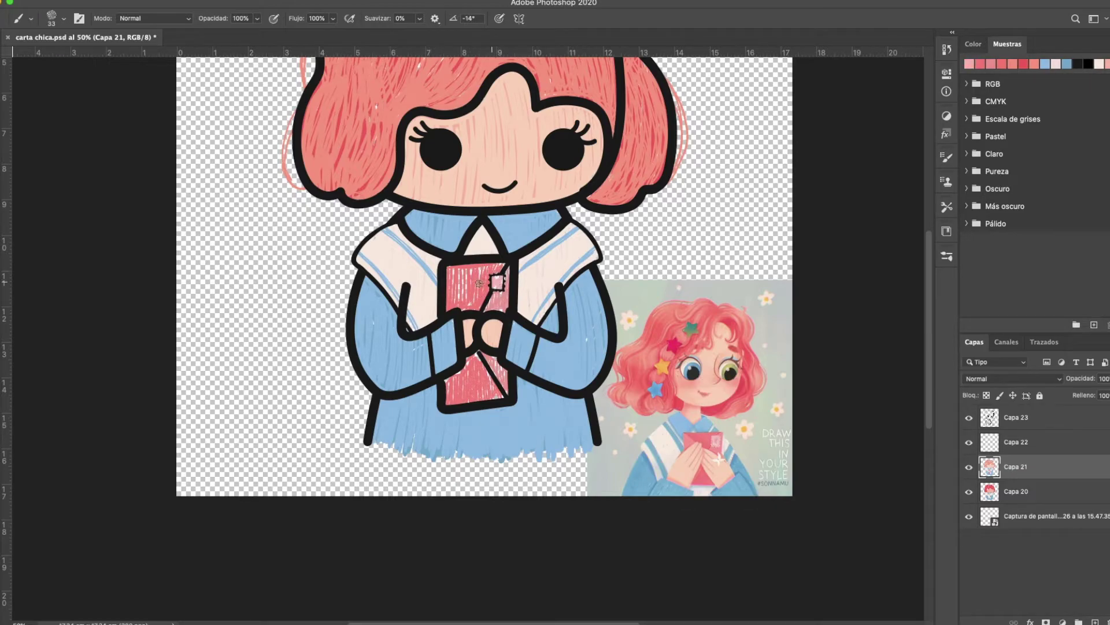
Step: On Capa 20, fill the gaps in the envelope's hatching with a deeper pink sampled from the reference's envelope
alt+click(700, 471)
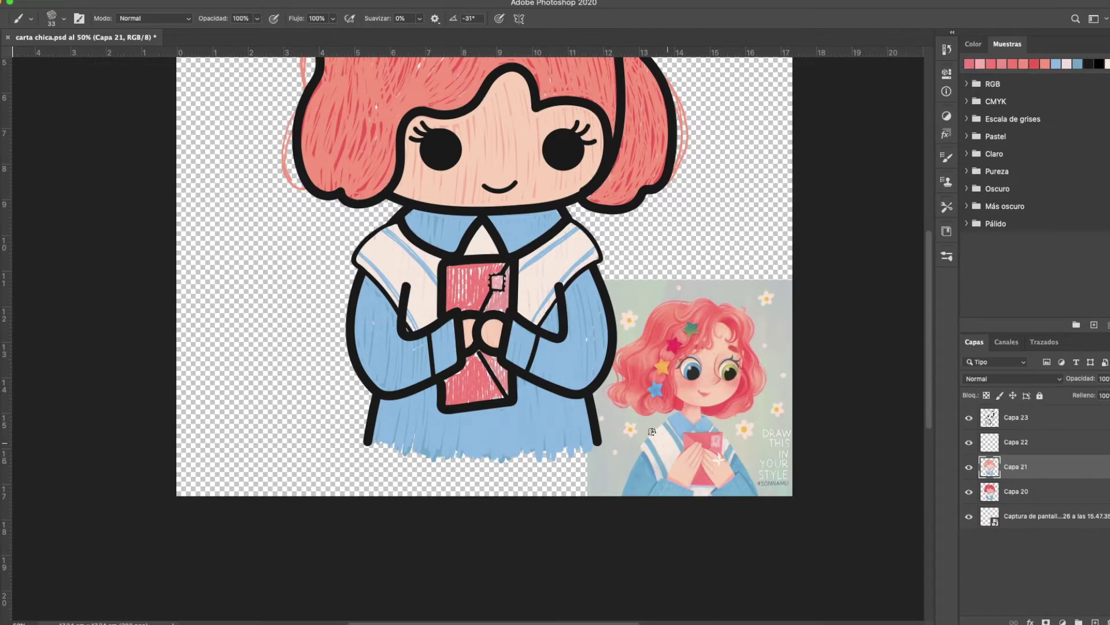
key(alt+bracketleft)
drag(498, 398, 495, 384)
key(super+z)
alt+click(706, 444)
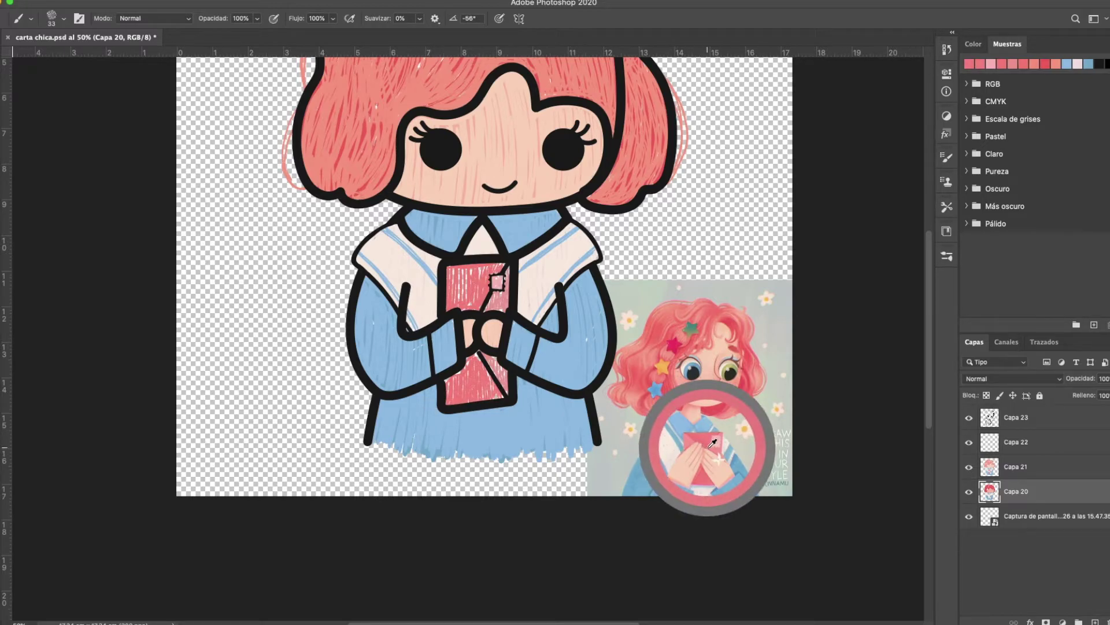
mouse_move(507, 395)
mouse_down()
mouse_move(490, 355)
mouse_move(465, 370)
mouse_up()
mouse_move(503, 292)
mouse_down()
mouse_move(484, 309)
mouse_move(503, 297)
mouse_move(475, 272)
mouse_move(504, 265)
mouse_move(455, 272)
mouse_move(474, 298)
mouse_up()
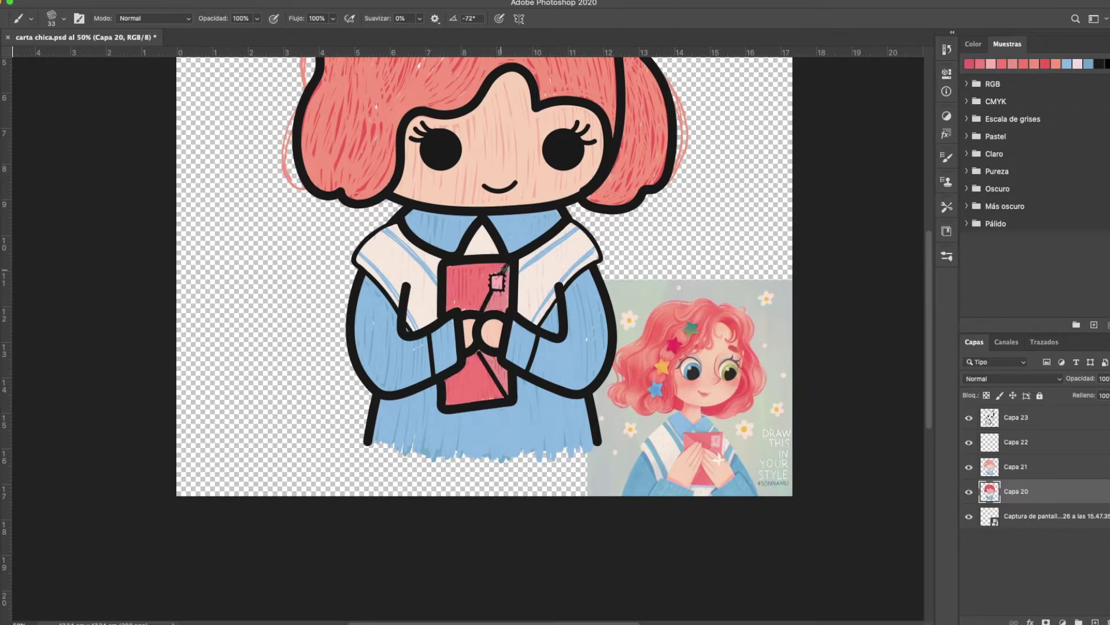
Step: On Capa 21, paint an oval blush on each cheek in coral sampled from the reference illustration
key(r)
mouse_move(293, 359)
mouse_down()
mouse_move(401, 125)
mouse_move(424, 110)
mouse_up()
alt+click(497, 532)
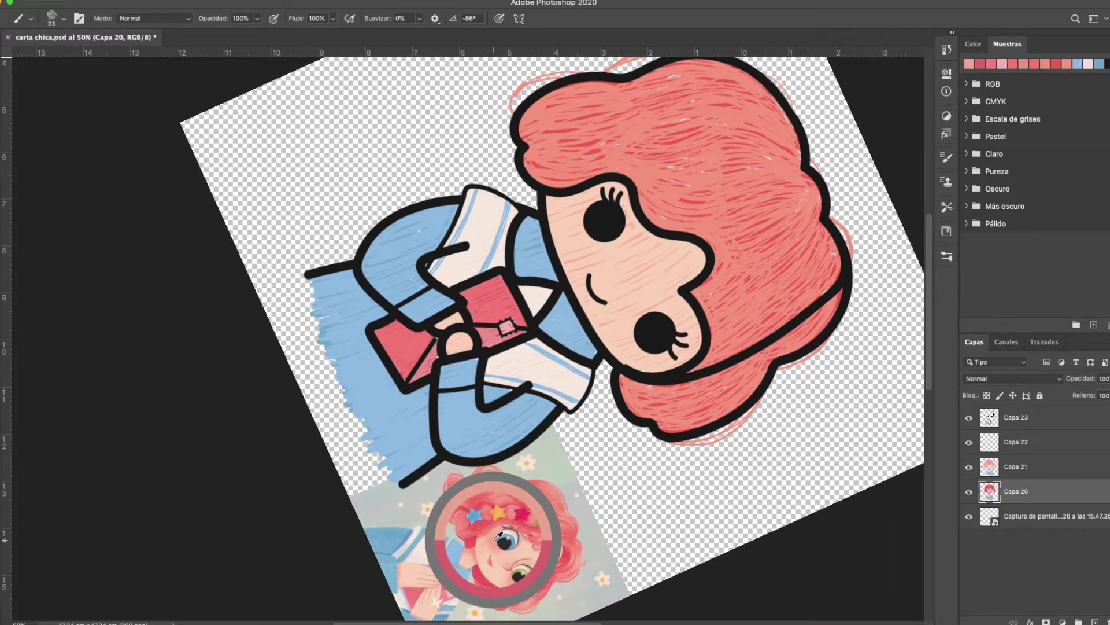
alt+click(570, 515)
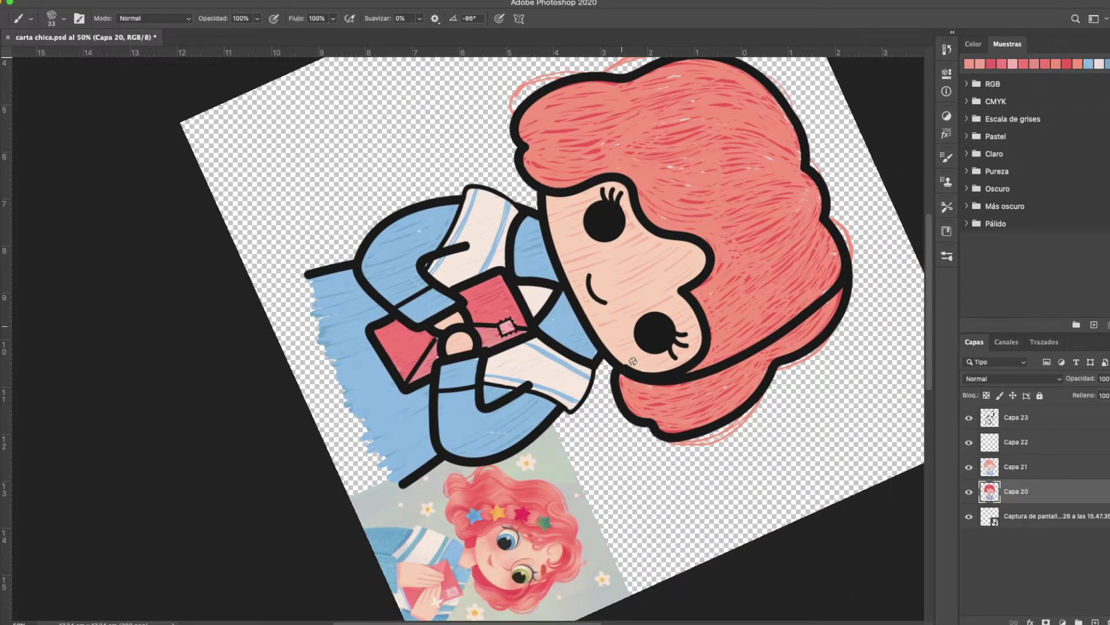
key(alt+bracketright)
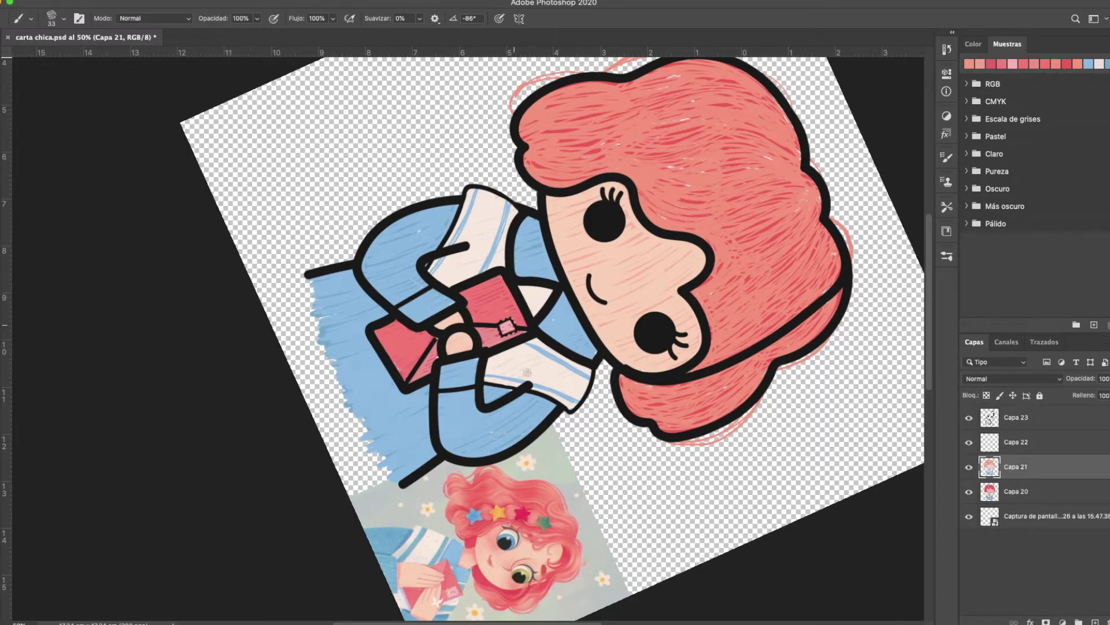
drag(638, 363, 626, 345)
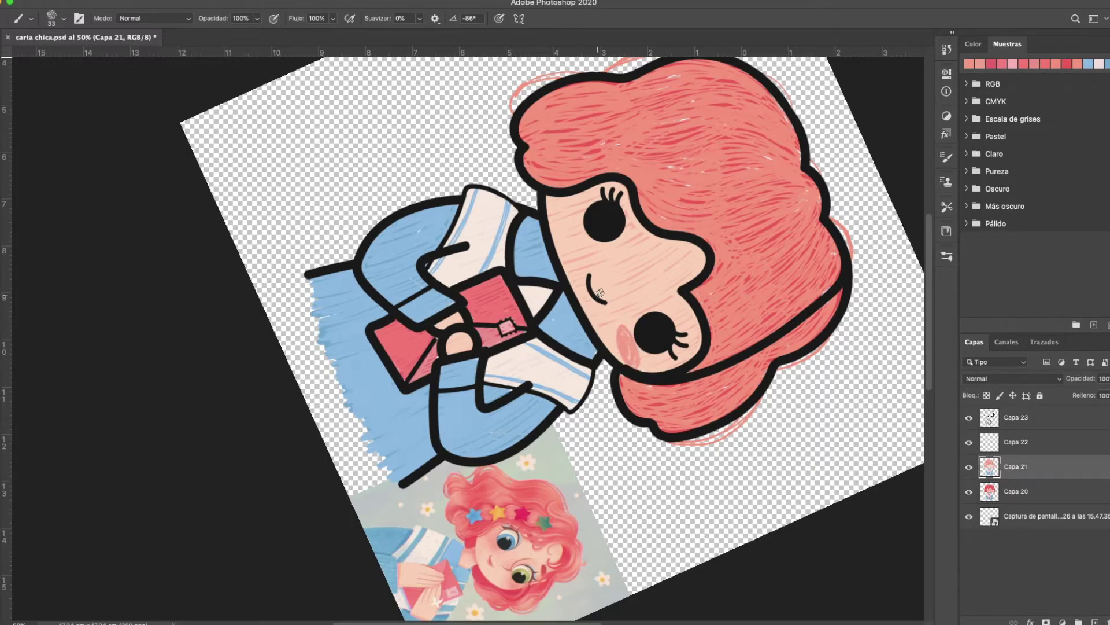
mouse_move(581, 234)
mouse_down()
mouse_move(574, 215)
mouse_move(574, 231)
mouse_up()
key(Escape)
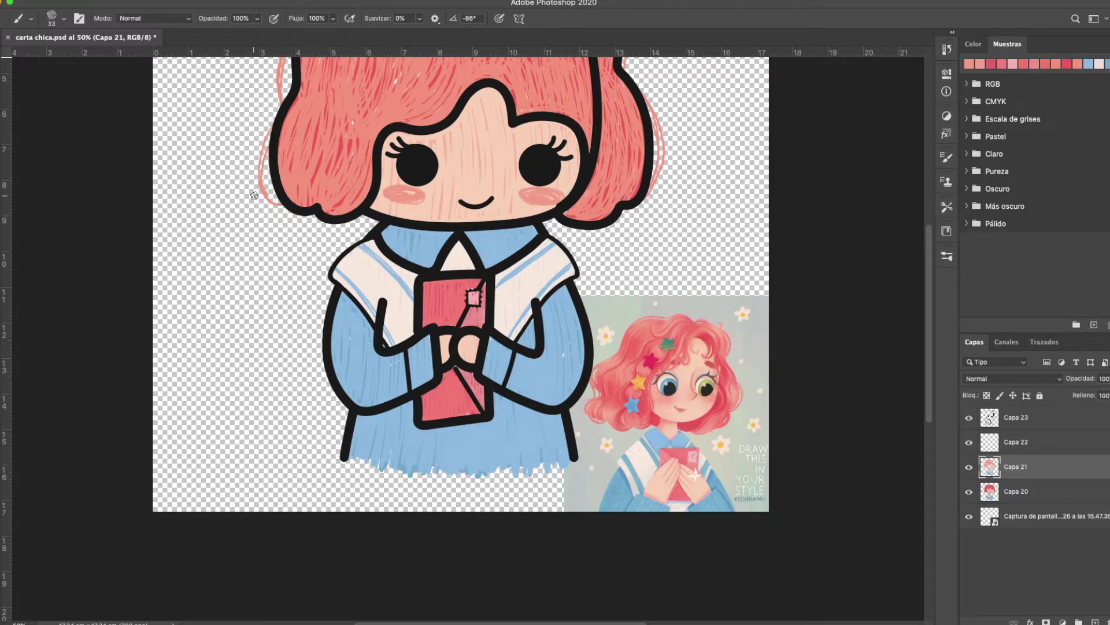
Step: On Capa 23, outline four small black stars down the left side of the hair with the round pressure-size brush
alt+click(666, 346)
key(alt+bracketright)
key(alt+bracketright)
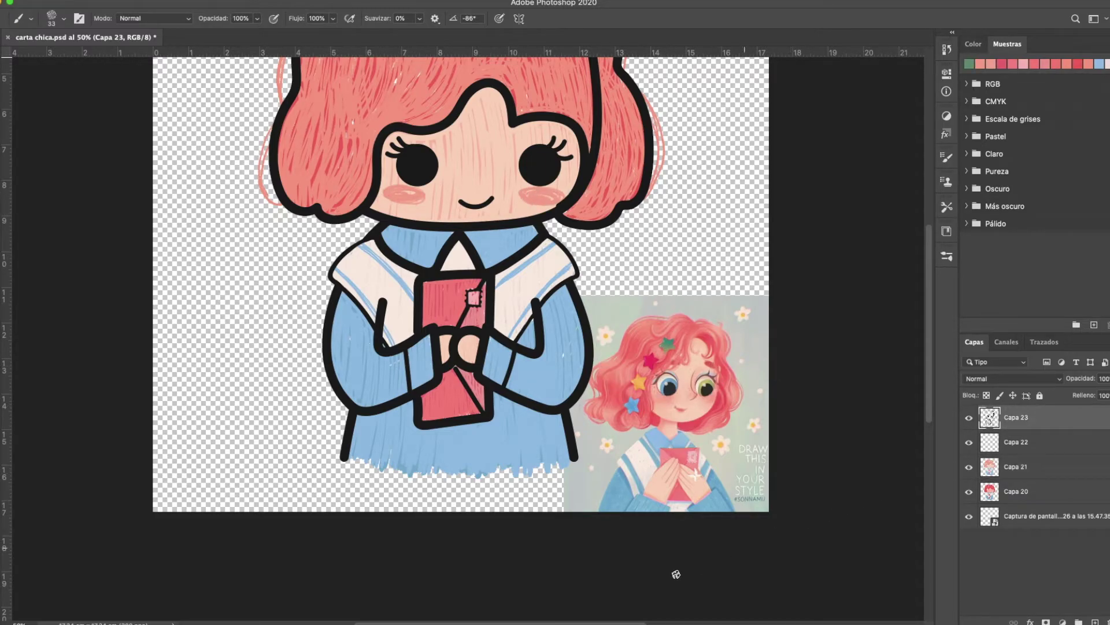
click(947, 256)
click(870, 370)
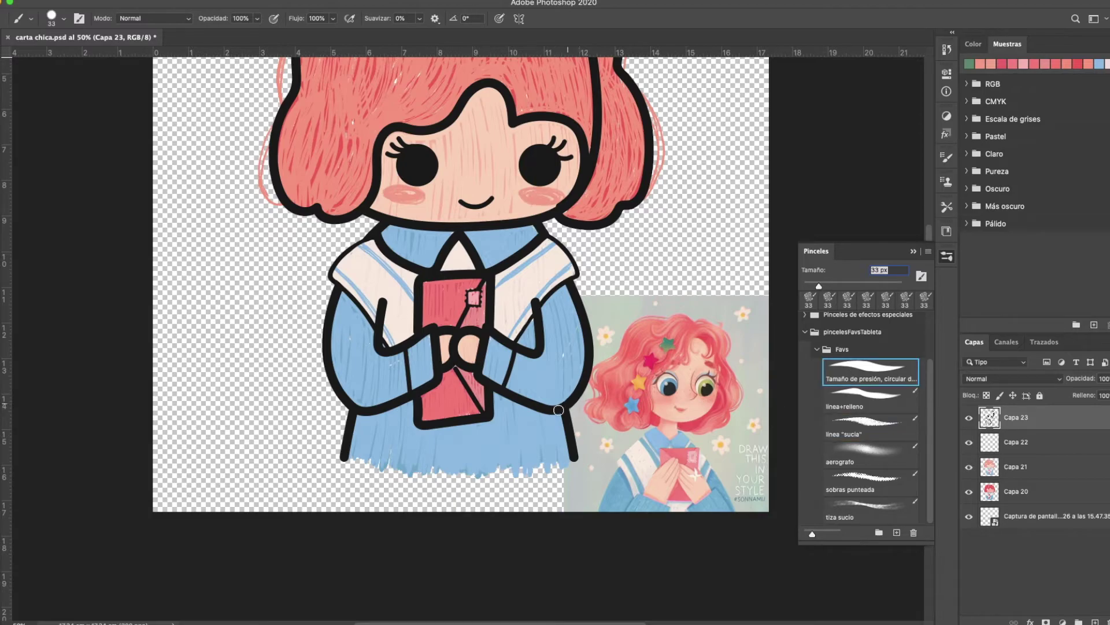
scroll(566, 422, up, 5)
scroll(567, 422, left, 2)
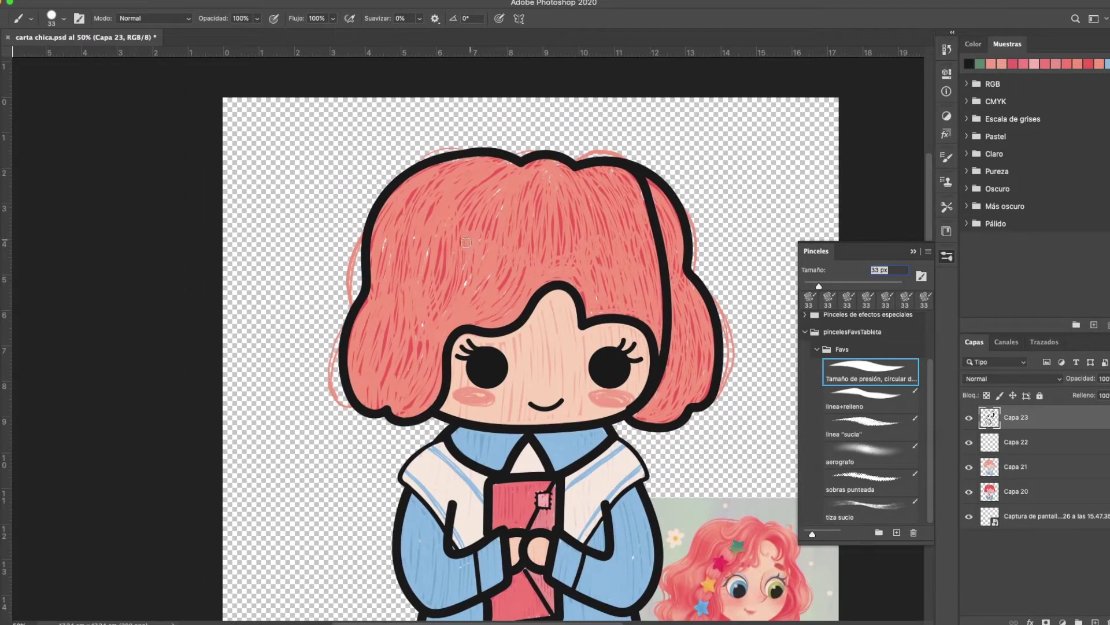
mouse_move(479, 250)
mouse_down()
mouse_move(456, 263)
mouse_move(464, 242)
mouse_up()
drag(443, 282, 457, 287)
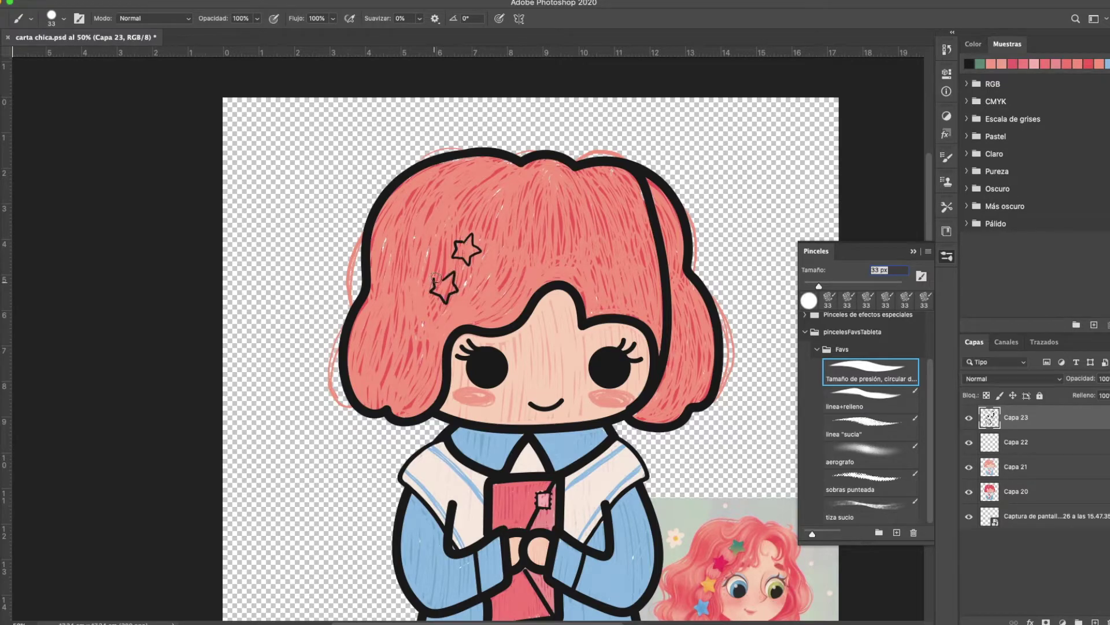
mouse_move(418, 322)
mouse_down()
mouse_move(436, 323)
mouse_move(422, 319)
mouse_up()
mouse_move(401, 360)
mouse_down()
mouse_move(408, 355)
mouse_move(403, 383)
mouse_up()
key(ctrl+z)
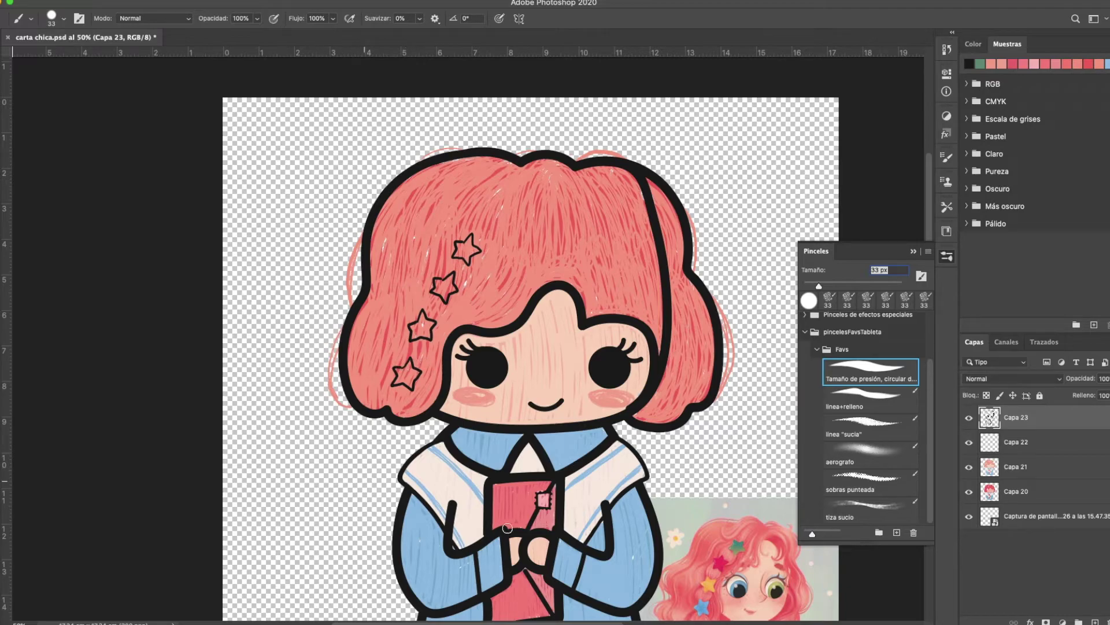
Step: On Capa 21, colour the top star with a textured brush in green and olive tones sampled from the reference's green star
click(990, 467)
double_click(836, 428)
alt+click(740, 543)
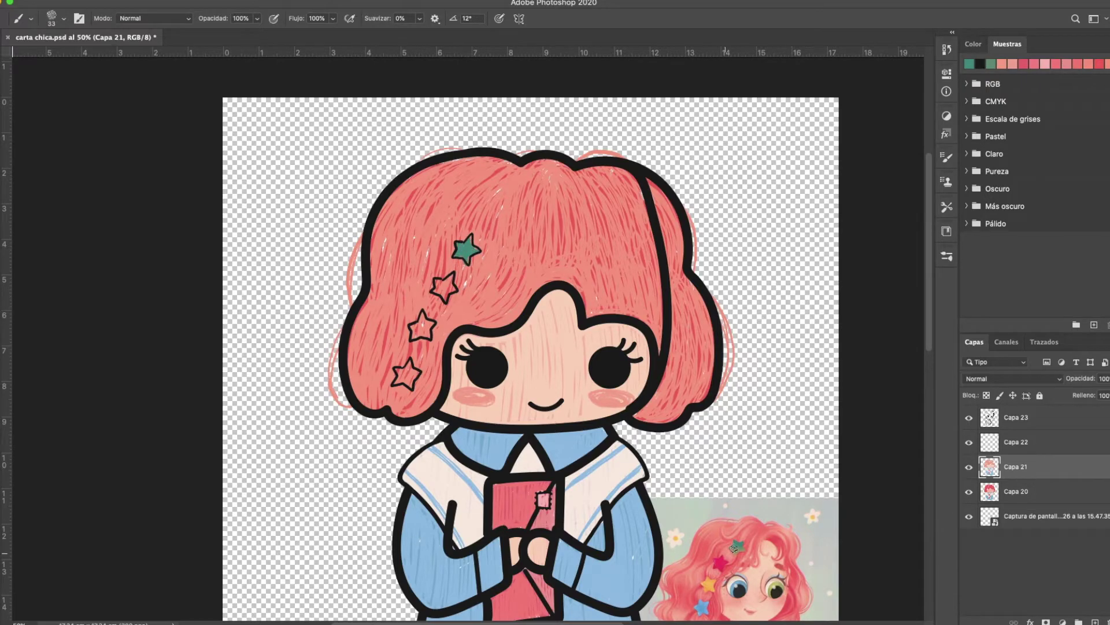
alt+click(737, 546)
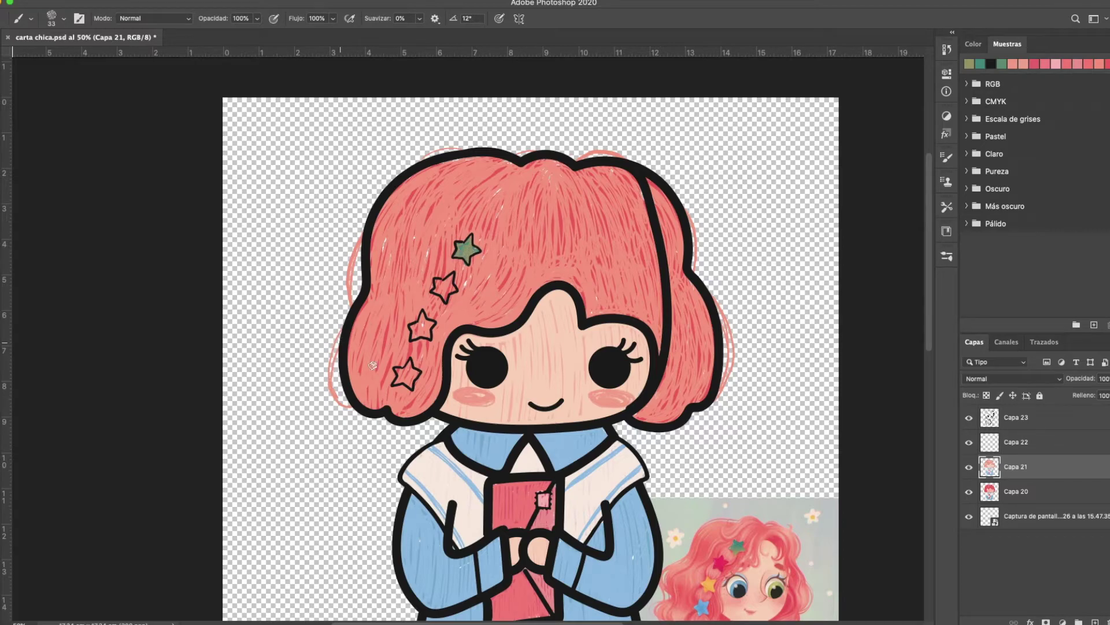
Step: Colour the second star in magenta sampled from the reference's star, and add a lighter pink over it
alt+click(722, 564)
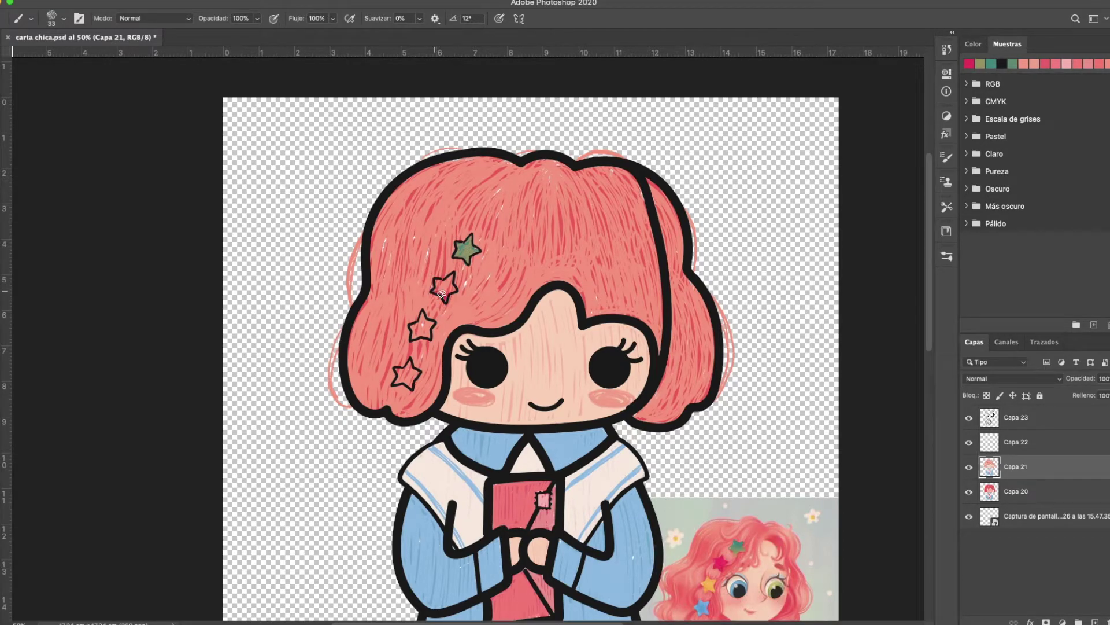
drag(453, 289, 446, 281)
click(2, 457)
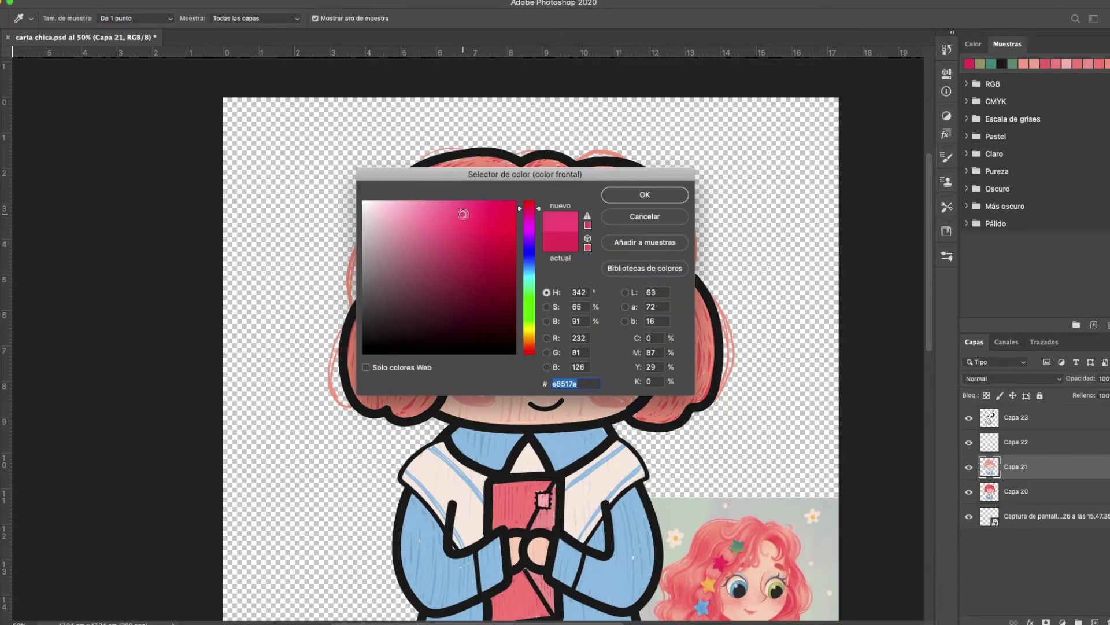
click(628, 197)
mouse_move(450, 283)
mouse_down()
mouse_move(435, 286)
mouse_move(444, 285)
mouse_up()
Step: Colour the third star in the reference's yellow plus a lighter yellow, and the bottom star in its blue plus the collar's light blue
alt+click(704, 585)
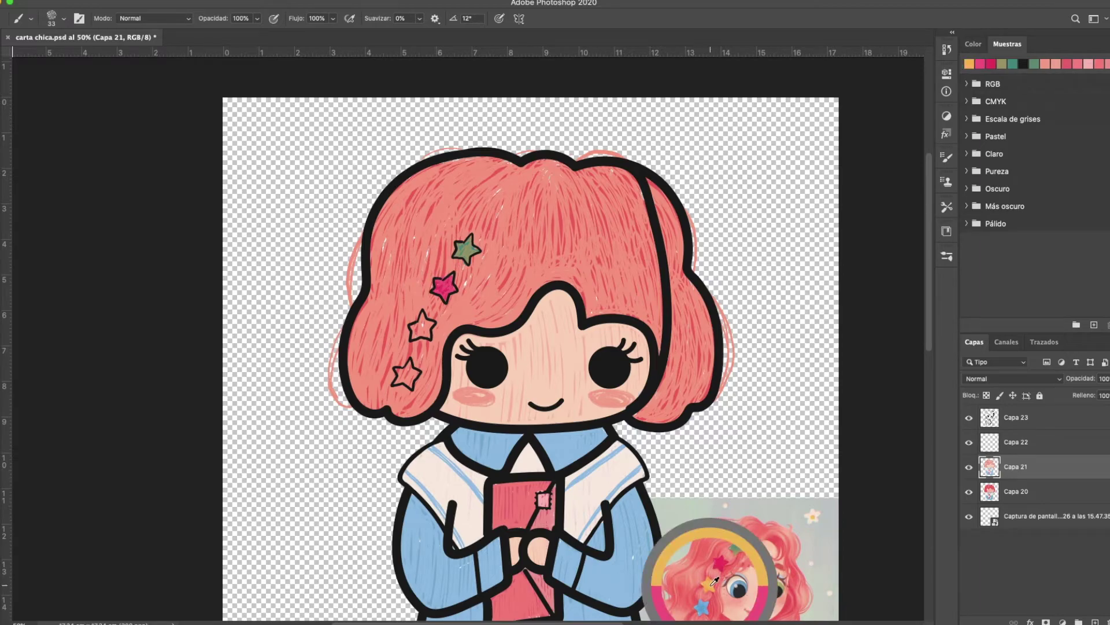
drag(423, 324, 413, 326)
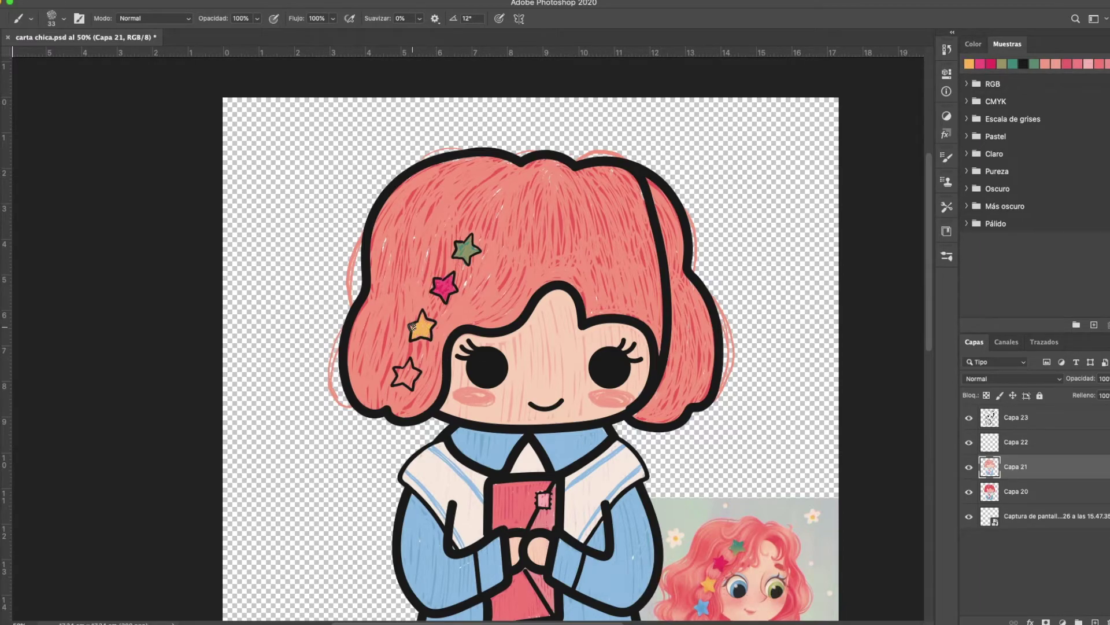
click(1, 422)
click(436, 208)
click(618, 202)
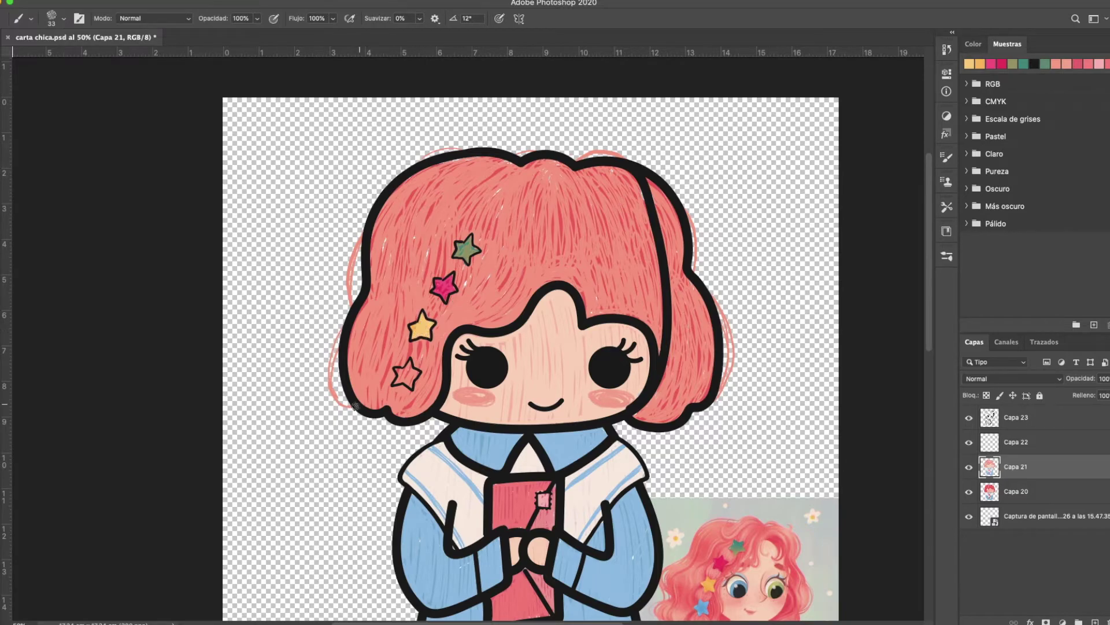
alt+click(707, 605)
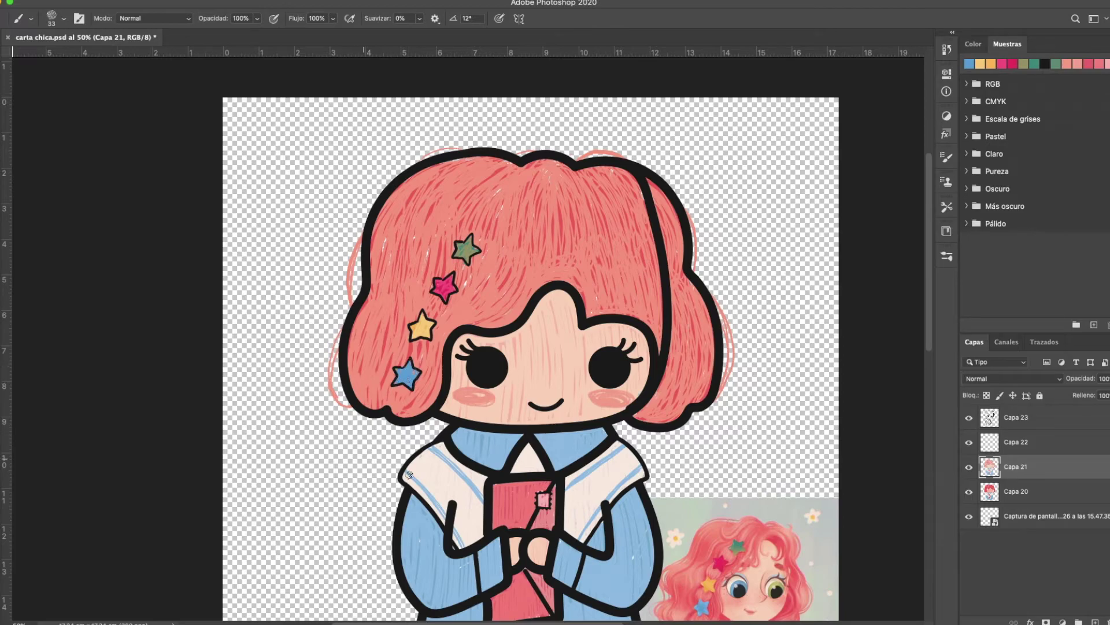
alt+click(498, 457)
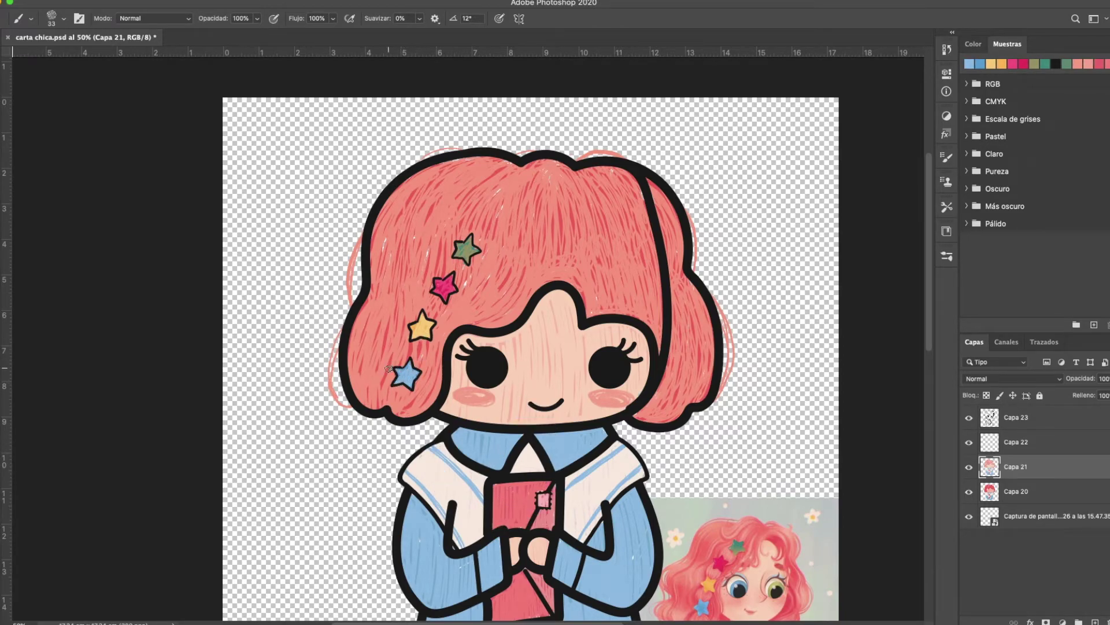
Step: Add thin strokes on the forehead beneath the fringe in coral sampled from the hair
scroll(389, 368, down, 5)
scroll(388, 369, right, 3)
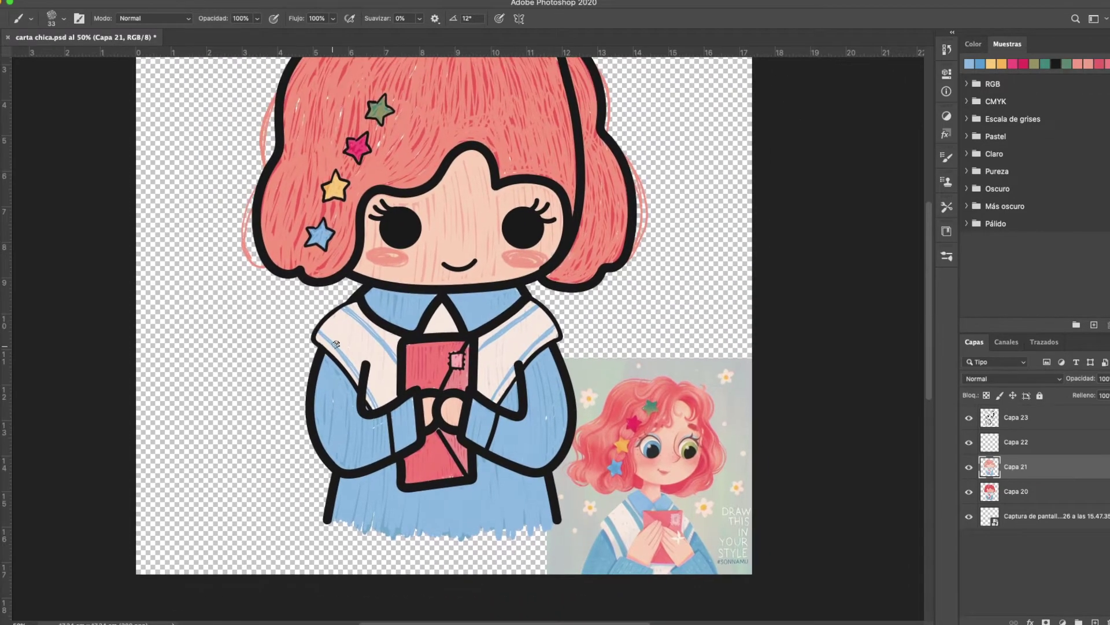
alt+click(409, 170)
drag(485, 166, 479, 192)
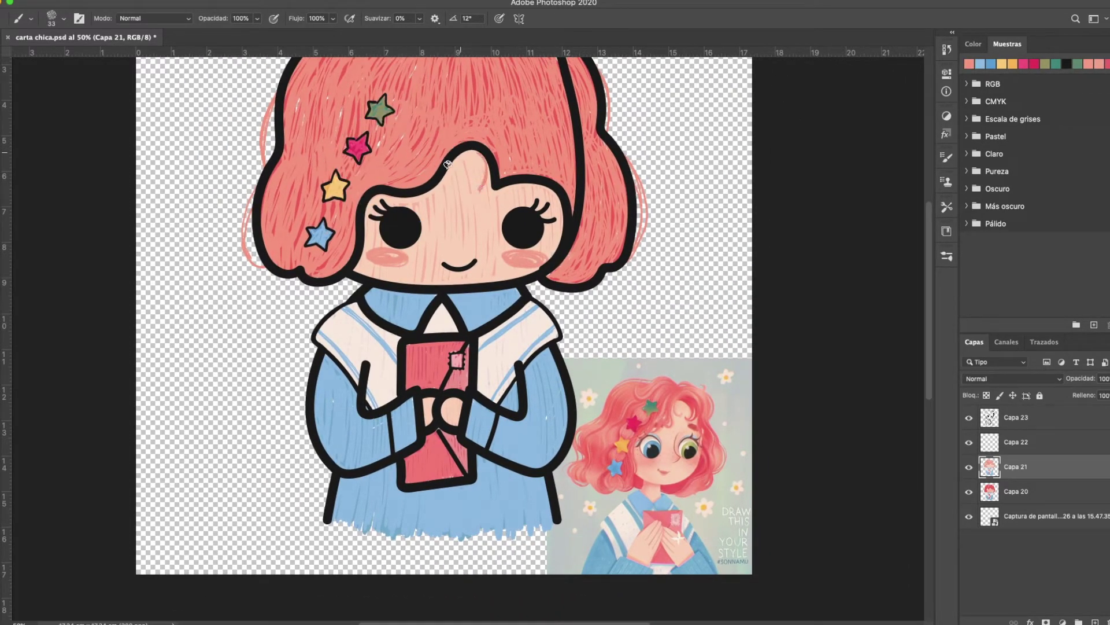
mouse_move(439, 180)
mouse_down()
mouse_move(407, 197)
mouse_move(443, 166)
mouse_move(406, 199)
mouse_move(455, 117)
mouse_move(458, 153)
mouse_move(430, 195)
mouse_up()
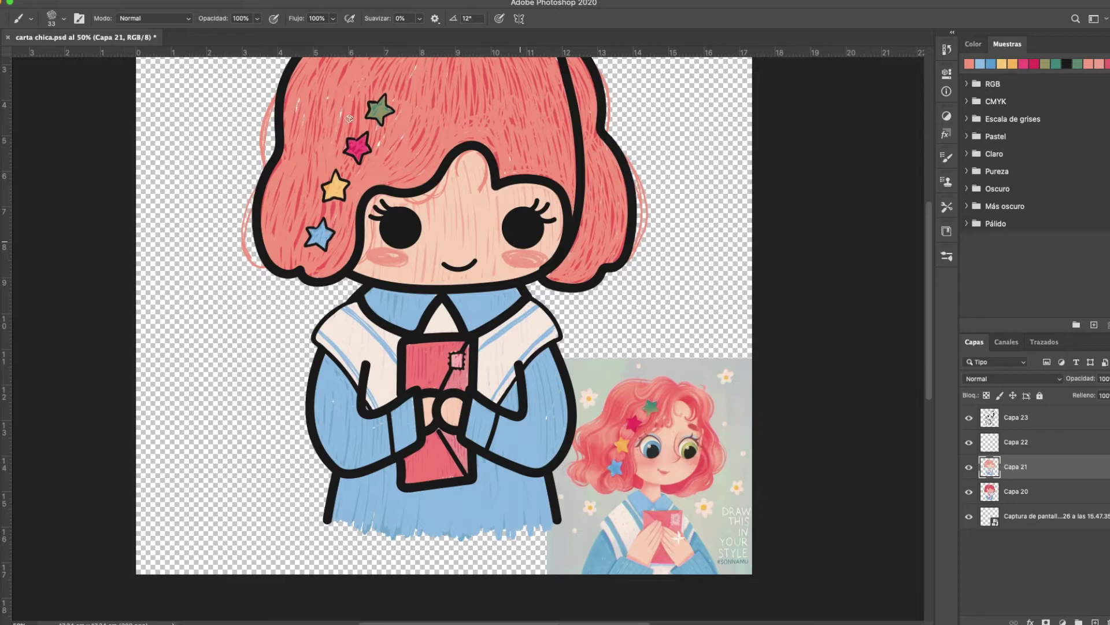
Step: Set Capa 22's blend mode to Luz suave and clip the layer to Capa 21
click(1009, 442)
click(983, 379)
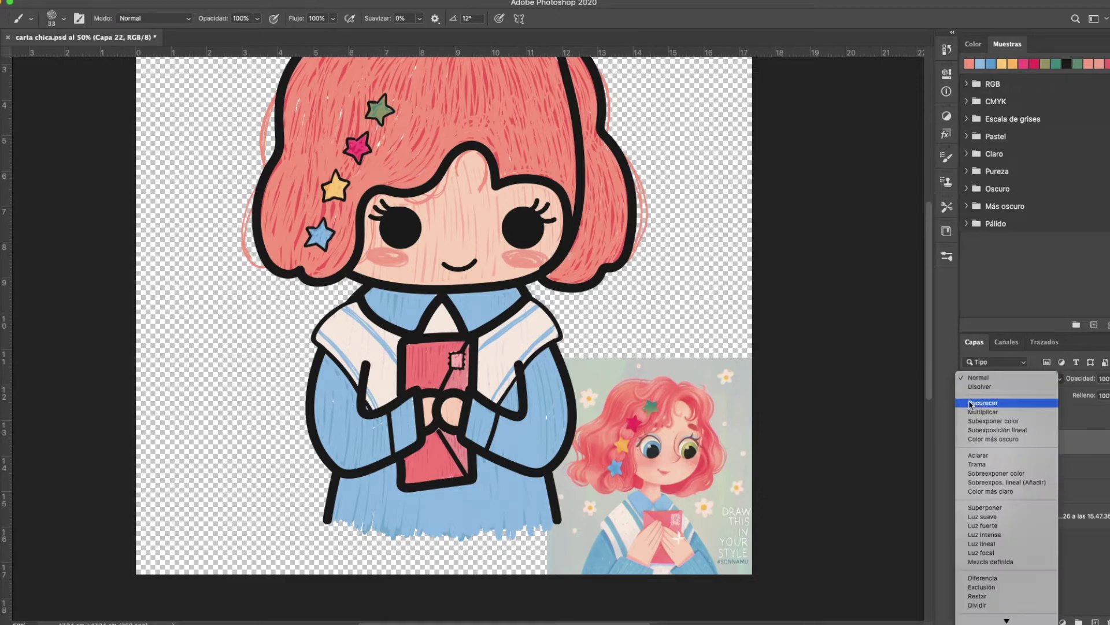
click(967, 519)
Step: Shade around the envelope and the hands on Capa 22 in black with the round pressure-size brush
click(946, 257)
click(840, 365)
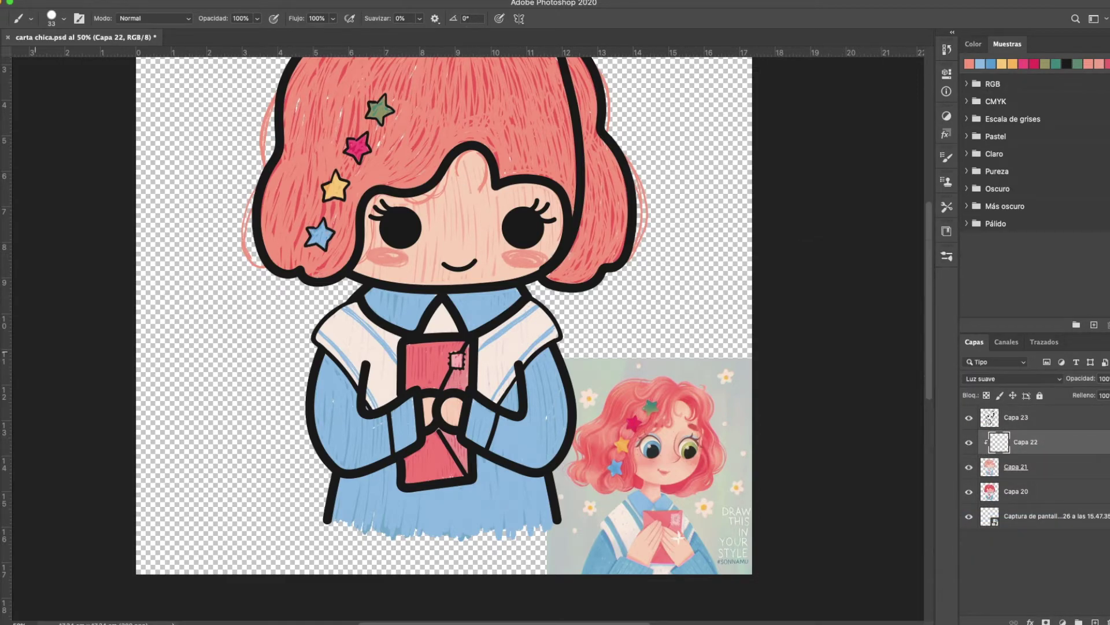
click(2, 411)
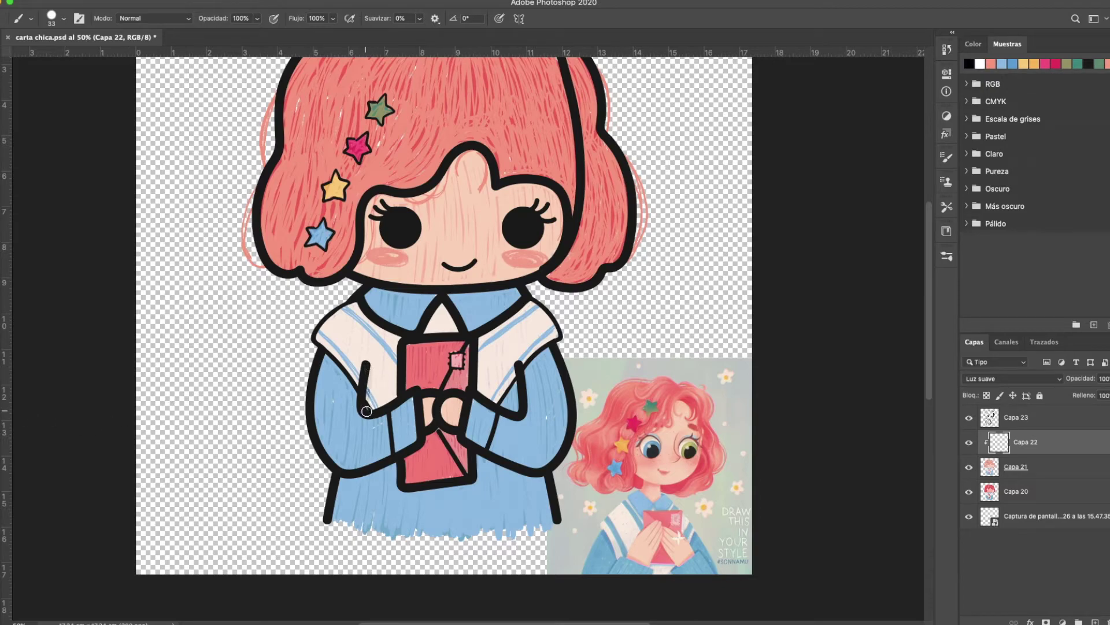
mouse_move(413, 337)
mouse_down()
mouse_move(479, 332)
mouse_move(484, 381)
mouse_move(466, 392)
mouse_move(480, 354)
mouse_move(493, 399)
mouse_move(517, 380)
mouse_up()
mouse_move(477, 449)
mouse_down()
mouse_move(479, 480)
mouse_move(449, 489)
mouse_move(396, 485)
mouse_move(396, 464)
mouse_move(406, 490)
mouse_up()
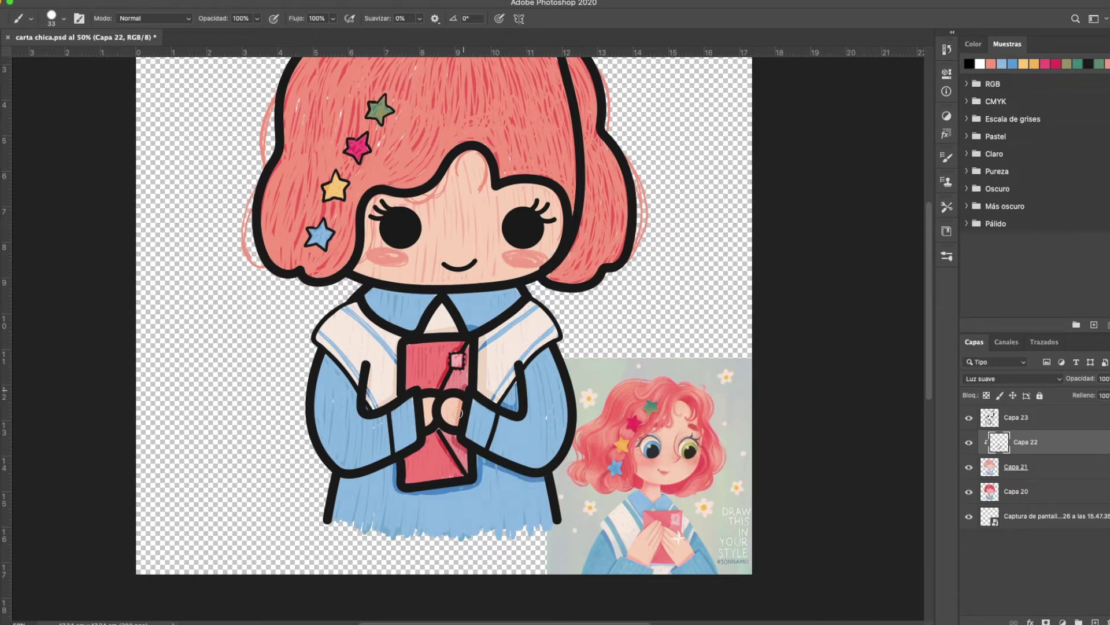
mouse_move(462, 393)
mouse_down()
mouse_move(395, 396)
mouse_move(375, 410)
mouse_move(424, 387)
mouse_up()
drag(427, 402, 428, 423)
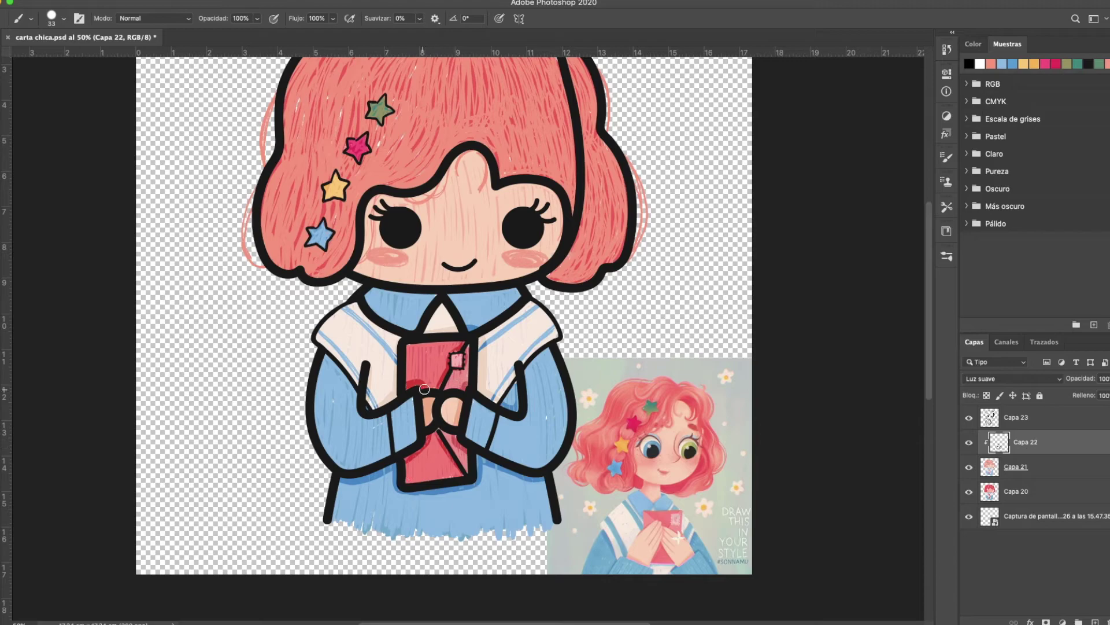
Step: Add black shadows to the sleeves and cuffs, inside the collar opening and on the collar below the chin
mouse_move(364, 363)
mouse_down()
mouse_move(359, 408)
mouse_move(396, 431)
mouse_up()
drag(415, 428, 400, 446)
drag(474, 403, 493, 411)
mouse_move(473, 410)
mouse_down()
mouse_move(494, 423)
mouse_move(491, 443)
mouse_up()
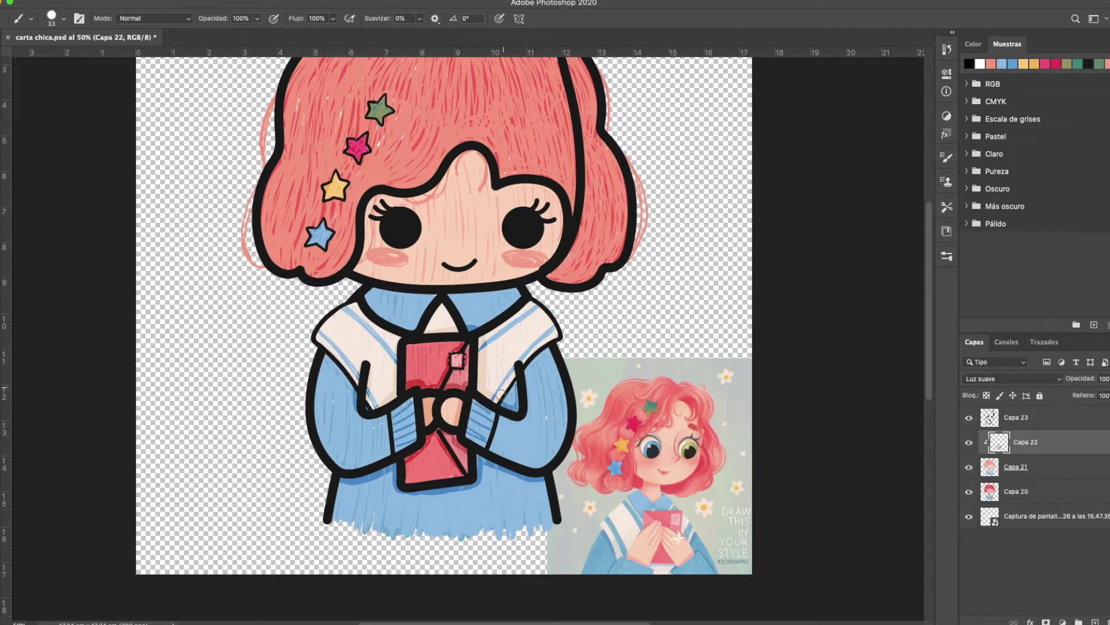
drag(443, 302, 425, 333)
mouse_move(518, 289)
mouse_down()
mouse_move(436, 297)
mouse_move(364, 284)
mouse_move(412, 332)
mouse_move(525, 307)
mouse_up()
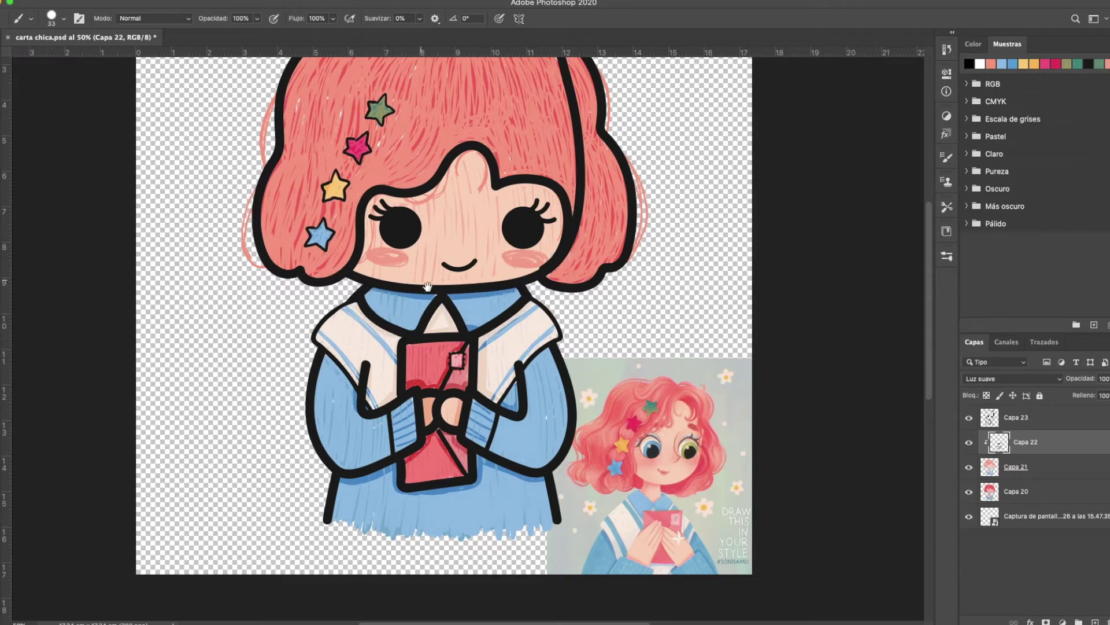
Step: Shade the hair behind the long dividing line, the hair strands and the face beneath the fringe in black
drag(424, 283, 399, 364)
mouse_move(533, 119)
mouse_down()
mouse_move(562, 217)
mouse_move(557, 297)
mouse_move(526, 355)
mouse_move(562, 272)
mouse_move(551, 349)
mouse_up()
mouse_move(335, 349)
mouse_down()
mouse_move(353, 278)
mouse_move(415, 268)
mouse_move(438, 237)
mouse_move(462, 242)
mouse_move(468, 277)
mouse_move(504, 271)
mouse_move(542, 303)
mouse_move(521, 262)
mouse_move(520, 367)
mouse_up()
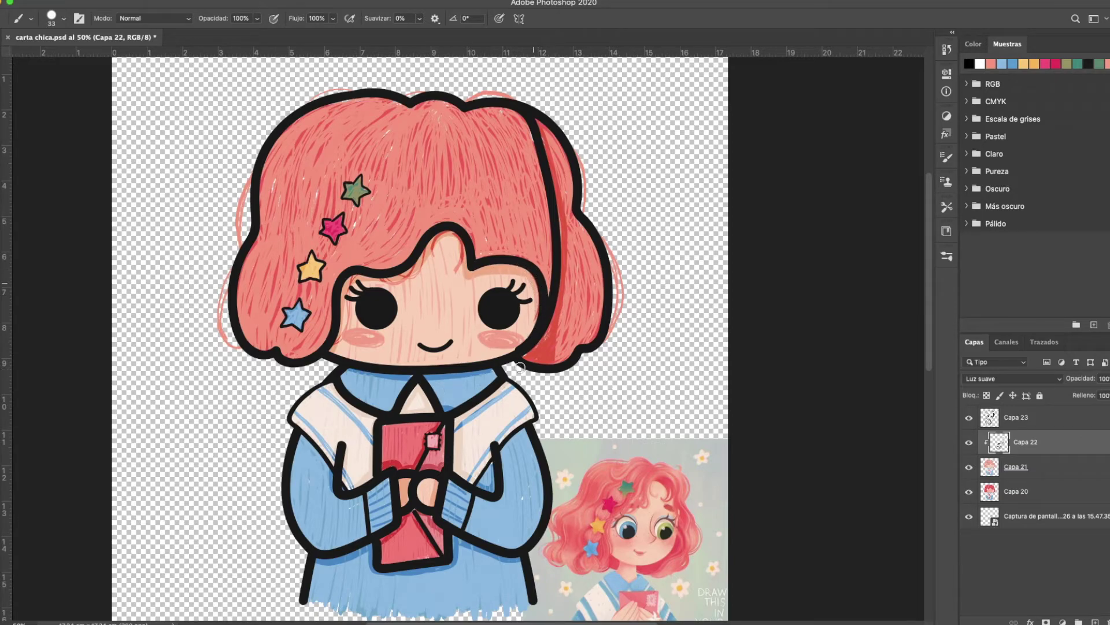
drag(409, 115, 379, 152)
drag(428, 206, 396, 249)
drag(281, 194, 275, 223)
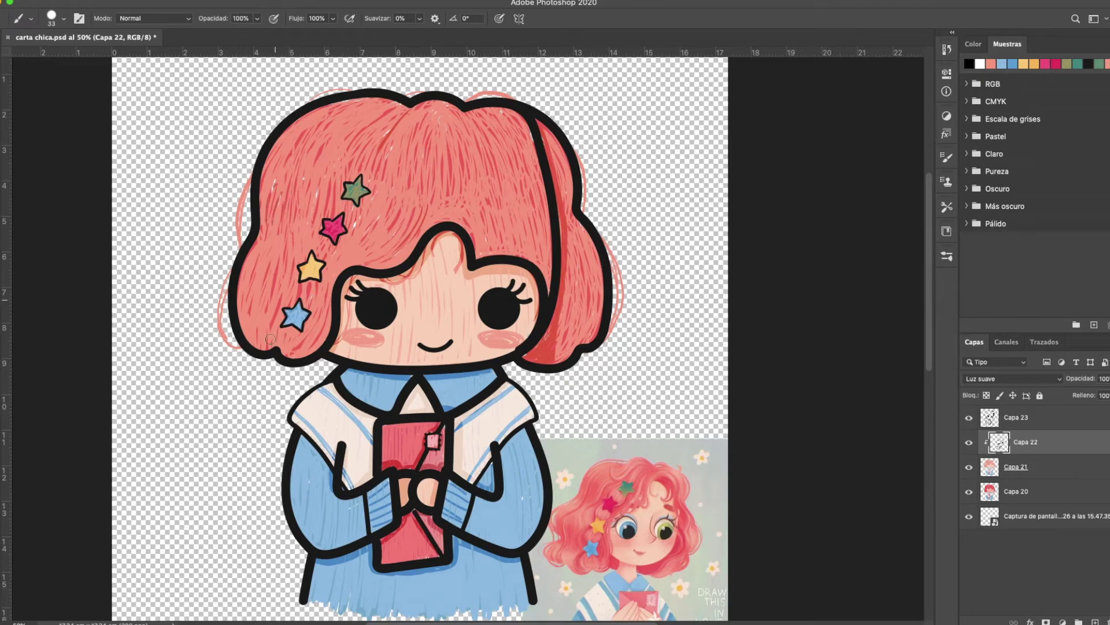
drag(334, 283, 316, 350)
drag(473, 259, 585, 291)
Step: Paint white highlights along the hair's outer edge, above the fringe and on the right-hand hair section
key(x)
mouse_move(396, 104)
mouse_down()
mouse_move(333, 107)
mouse_move(294, 125)
mouse_move(270, 163)
mouse_move(242, 250)
mouse_up()
mouse_move(371, 266)
mouse_down()
mouse_move(400, 262)
mouse_move(423, 237)
mouse_move(483, 244)
mouse_move(478, 262)
mouse_move(497, 252)
mouse_move(547, 318)
mouse_up()
mouse_move(562, 149)
mouse_down()
mouse_move(601, 310)
mouse_move(583, 346)
mouse_up()
drag(476, 135, 503, 191)
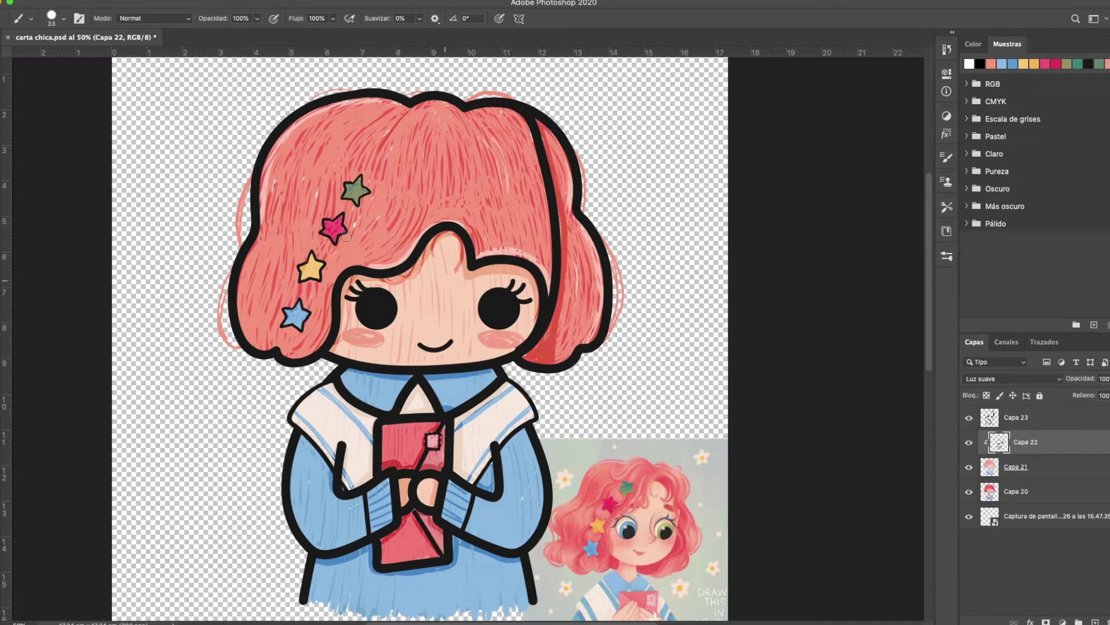
Step: Add white highlight strands through the crown and down the left-hand lock of hair
drag(410, 132, 399, 171)
drag(466, 119, 477, 179)
mouse_move(336, 135)
mouse_down()
mouse_move(300, 174)
mouse_move(297, 152)
mouse_up()
drag(275, 229, 265, 282)
drag(279, 239, 249, 295)
drag(283, 328, 270, 348)
mouse_move(335, 286)
mouse_down()
mouse_move(327, 341)
mouse_move(308, 354)
mouse_up()
drag(286, 361, 313, 347)
drag(242, 267, 248, 342)
Step: Highlight both sleeves with white strokes, and swap the painting colour back to black
scroll(271, 468, down, 3)
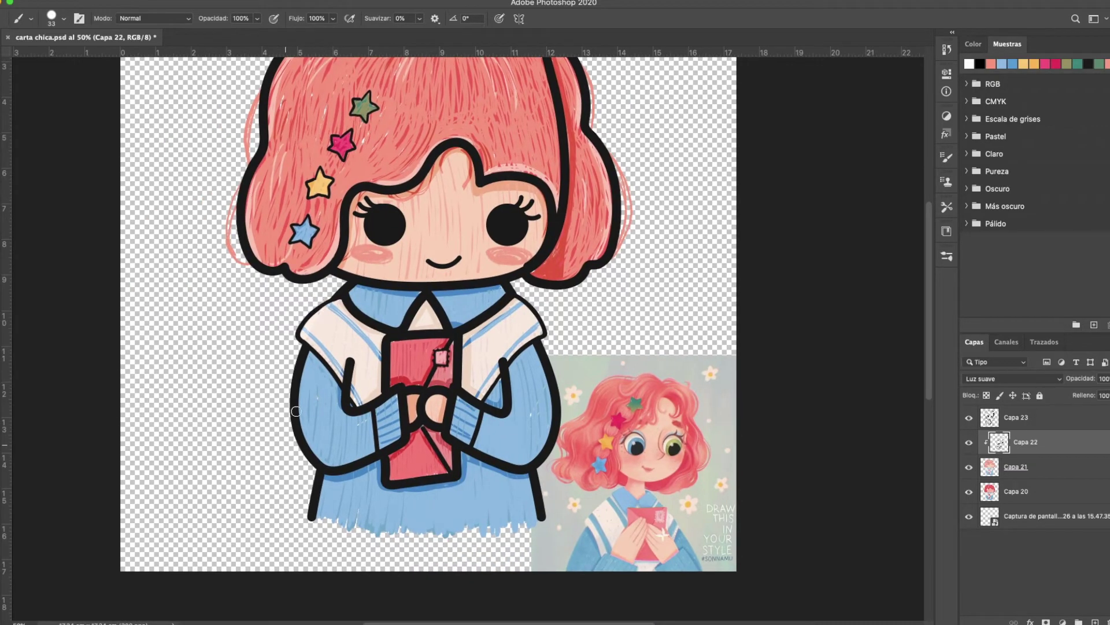
drag(350, 461, 374, 450)
mouse_move(552, 396)
mouse_down()
mouse_move(538, 447)
mouse_move(504, 454)
mouse_up()
drag(544, 369, 550, 424)
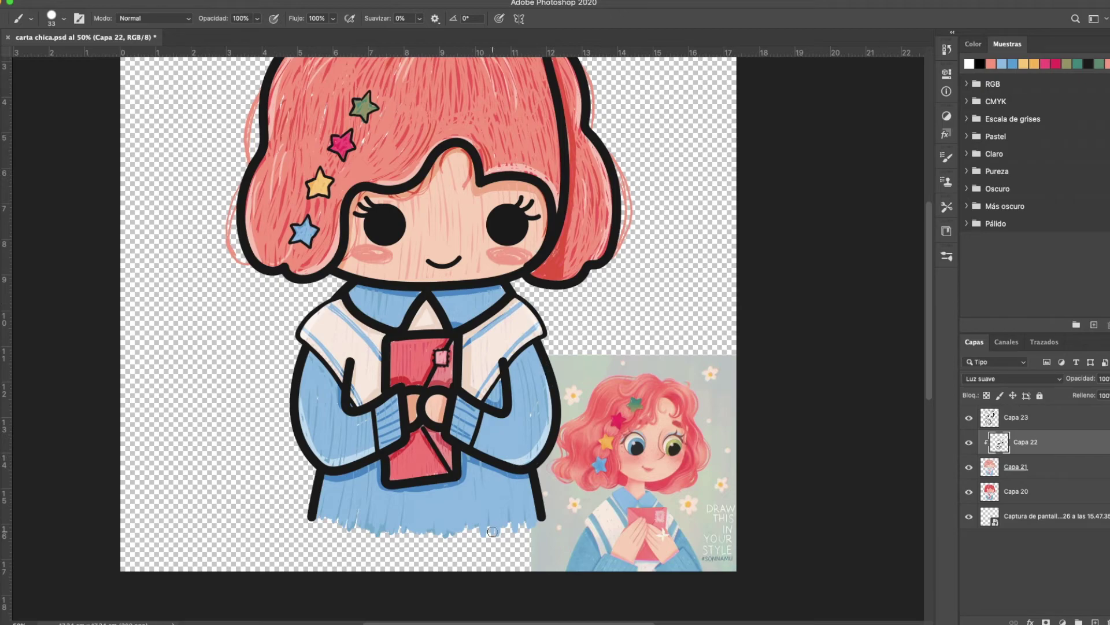
key(x)
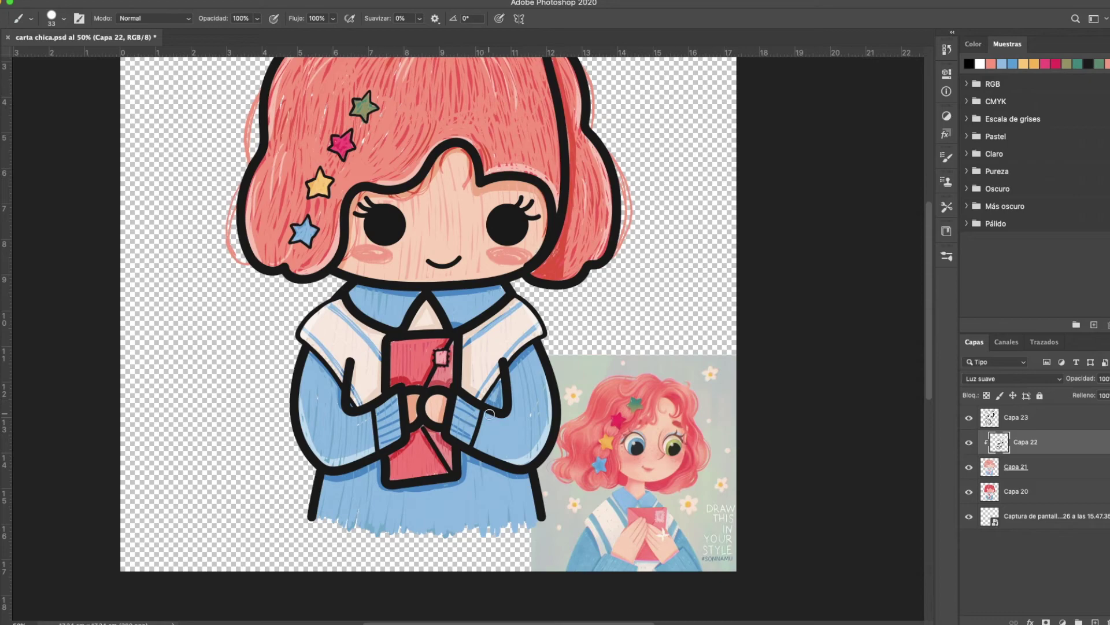
Step: Shade the hair around the star clips in black, and swap the painting colour to white
drag(299, 224, 298, 246)
mouse_move(338, 134)
mouse_down()
mouse_move(351, 133)
mouse_move(340, 160)
mouse_move(335, 133)
mouse_move(329, 176)
mouse_up()
key(ctrl+r)
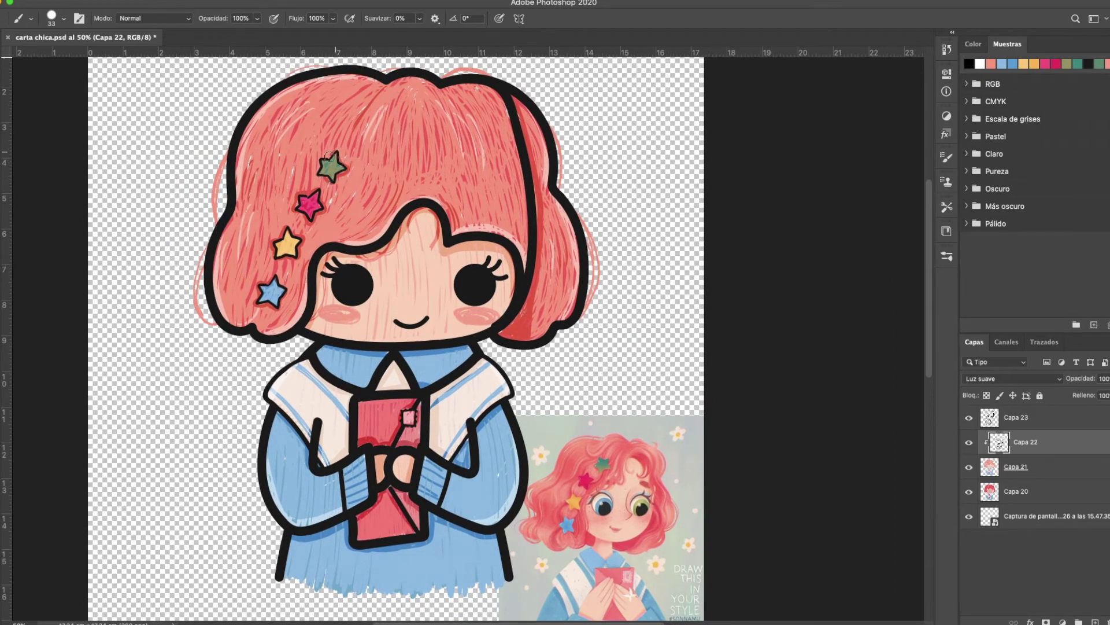
key(x)
key(ctrl+minus)
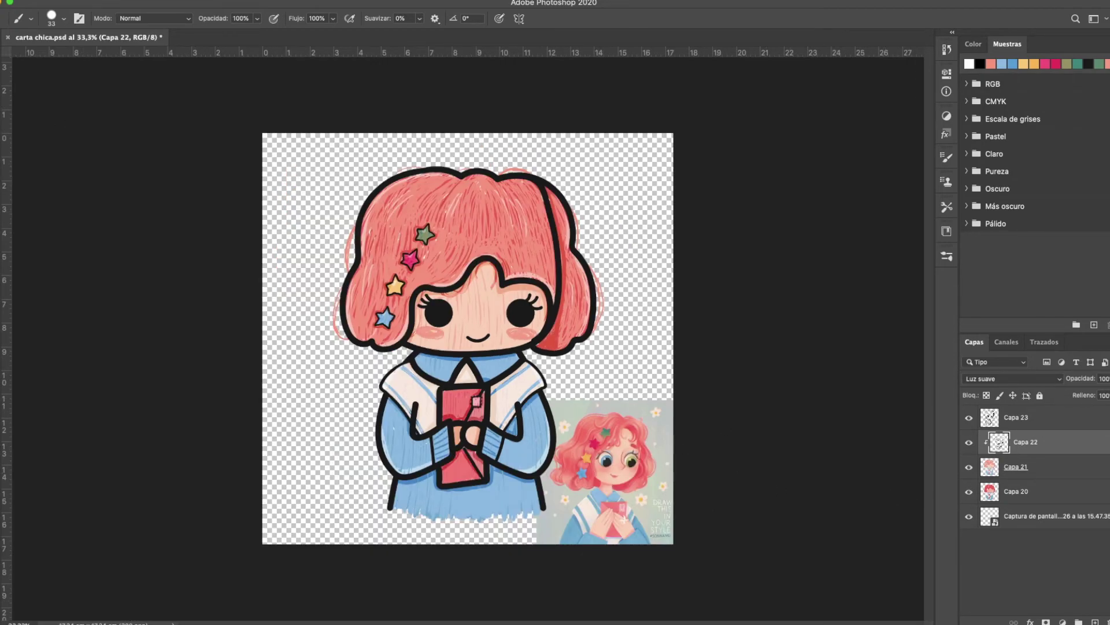
Step: Select a square area around the girl, sample the reference's grey-green background, and add a new layer directly above the reference screenshot
key(m)
mouse_move(627, 163)
mouse_down()
mouse_move(598, 426)
mouse_move(284, 486)
mouse_move(296, 493)
mouse_up()
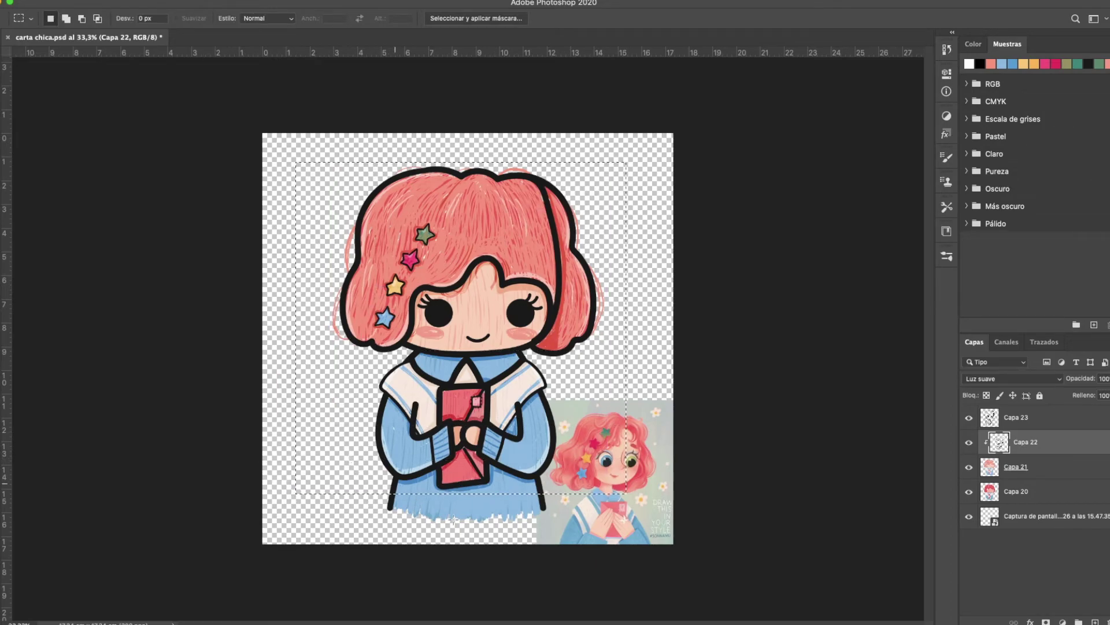
key(b)
alt+click(555, 521)
click(990, 516)
click(1094, 622)
Step: Fill the selected square with grey-green vertical strokes using a textured 96 px brush at 12°, and deselect it
click(947, 257)
click(847, 425)
click(308, 183)
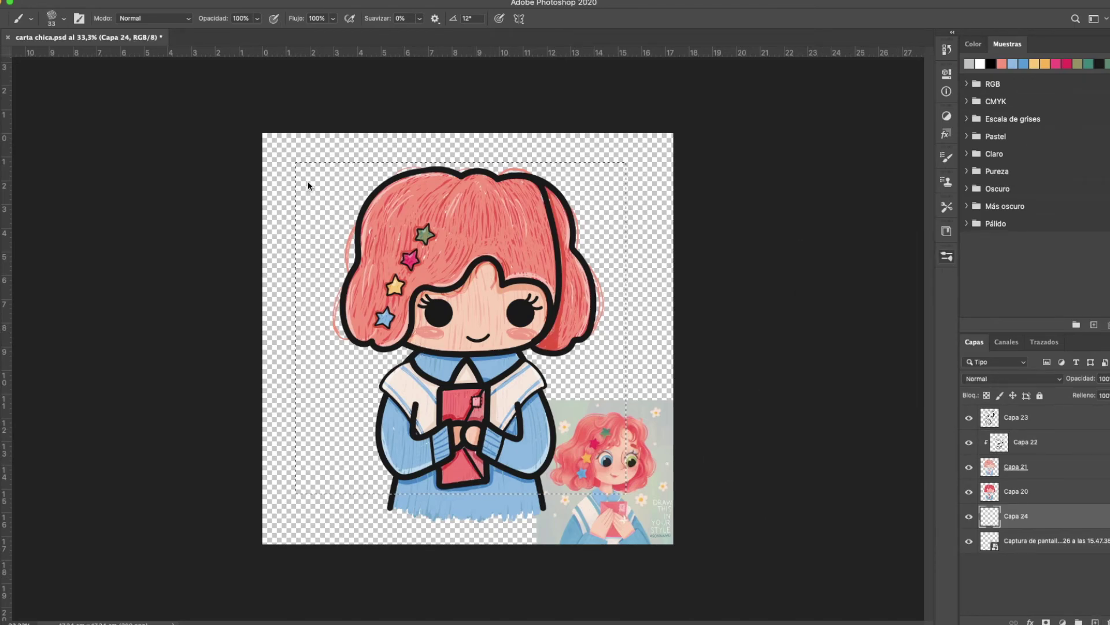
click(63, 20)
click(81, 56)
click(552, 179)
mouse_move(622, 157)
mouse_down()
mouse_move(634, 258)
mouse_move(607, 144)
mouse_move(593, 491)
mouse_move(608, 231)
mouse_move(620, 257)
mouse_move(629, 435)
mouse_move(613, 344)
mouse_move(603, 475)
mouse_move(565, 330)
mouse_move(560, 470)
mouse_move(543, 342)
mouse_move(536, 488)
mouse_move(544, 301)
mouse_move(609, 322)
mouse_move(612, 273)
mouse_move(584, 172)
mouse_move(573, 179)
mouse_move(546, 152)
mouse_move(526, 193)
mouse_move(497, 138)
mouse_move(444, 209)
mouse_move(367, 130)
mouse_move(362, 279)
mouse_move(311, 166)
mouse_move(311, 262)
mouse_move(278, 250)
mouse_move(327, 466)
mouse_move(351, 474)
mouse_move(362, 331)
mouse_move(382, 486)
mouse_up()
mouse_move(337, 405)
mouse_down()
mouse_move(300, 379)
mouse_move(329, 189)
mouse_move(376, 237)
mouse_up()
key(super+d)
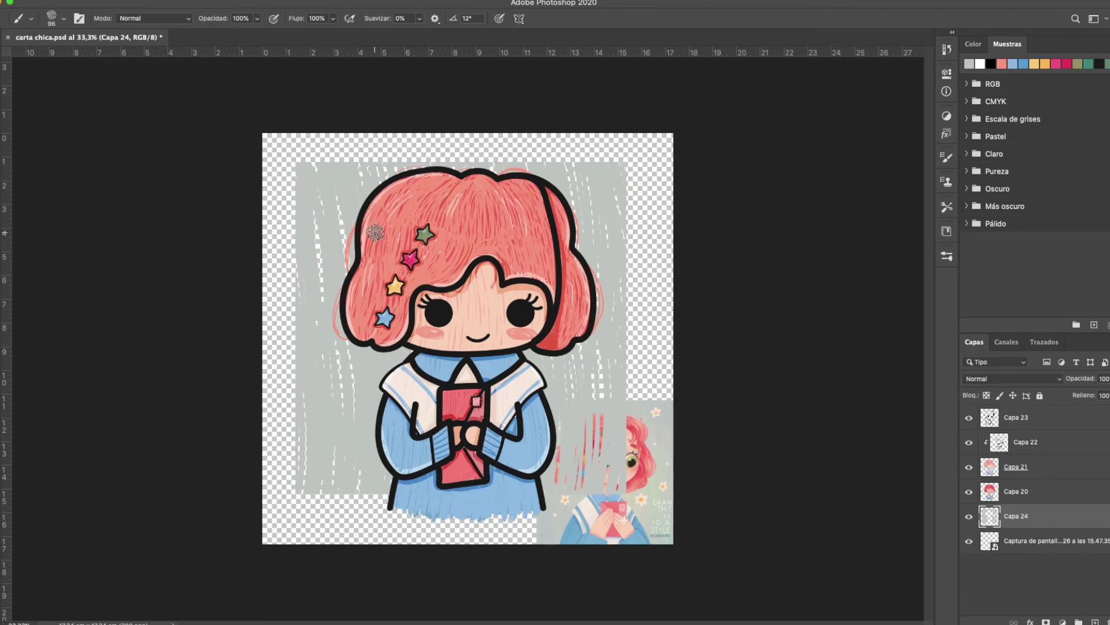
Step: Sample the cream of the reference flowers and paint a large flower on each side of the girl's sleeves
alt+click(644, 498)
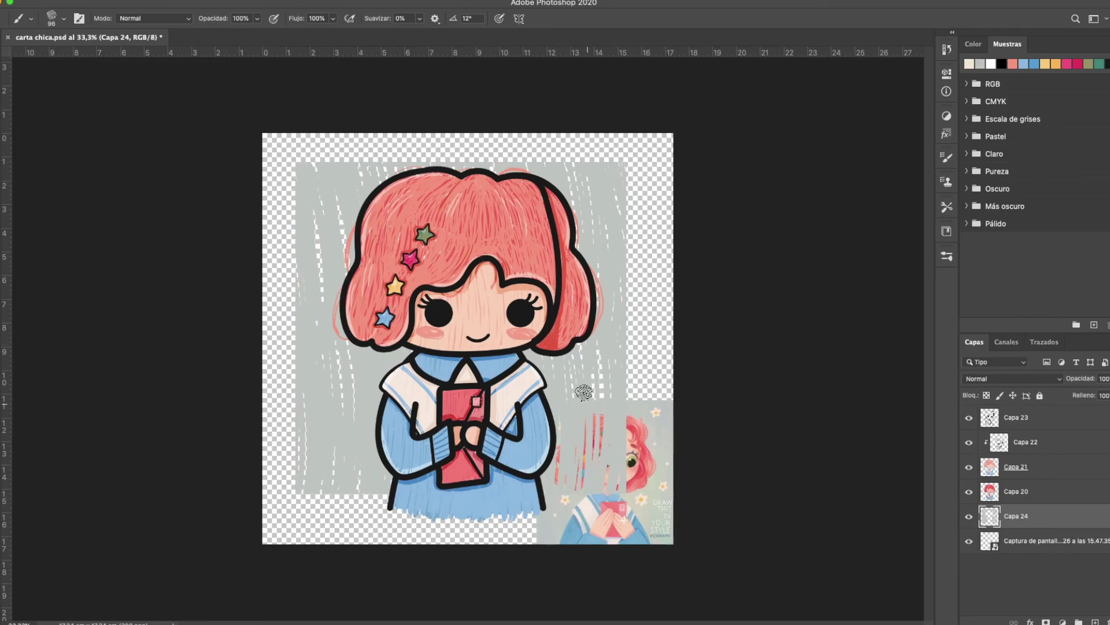
mouse_move(585, 427)
mouse_down()
mouse_move(579, 436)
mouse_move(586, 425)
mouse_up()
mouse_move(341, 408)
mouse_down()
mouse_move(338, 418)
mouse_move(347, 399)
mouse_up()
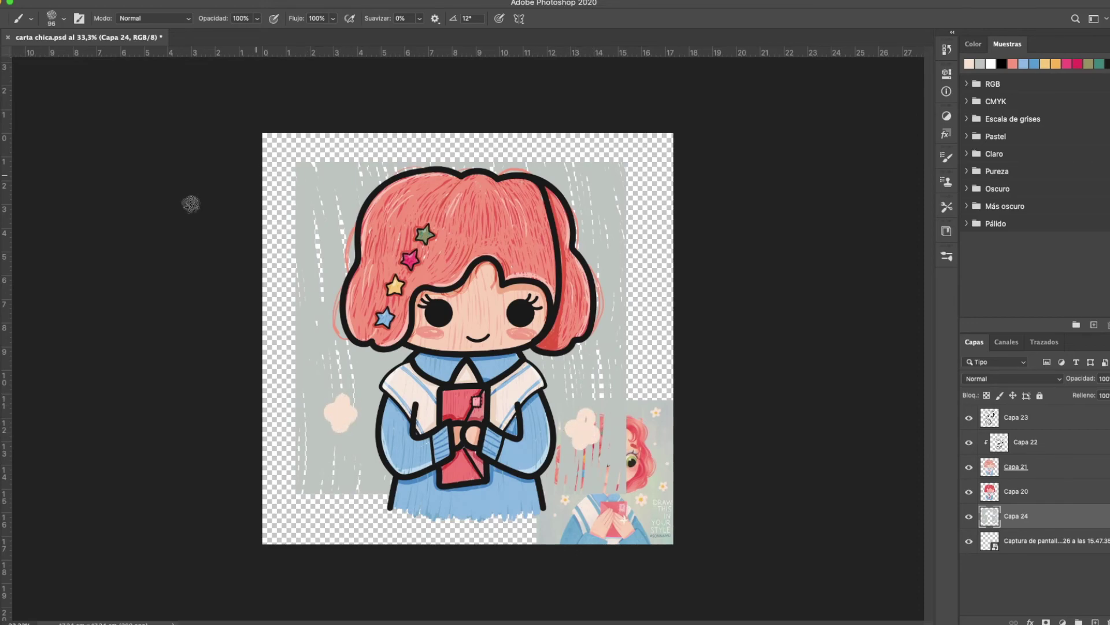
Step: Paint smaller cream flowers around the girl's hair, at the background's side edges and beside her skirt with a 43 px textured brush
click(64, 19)
click(62, 56)
drag(342, 180, 334, 188)
right_click(613, 189)
drag(606, 188, 604, 194)
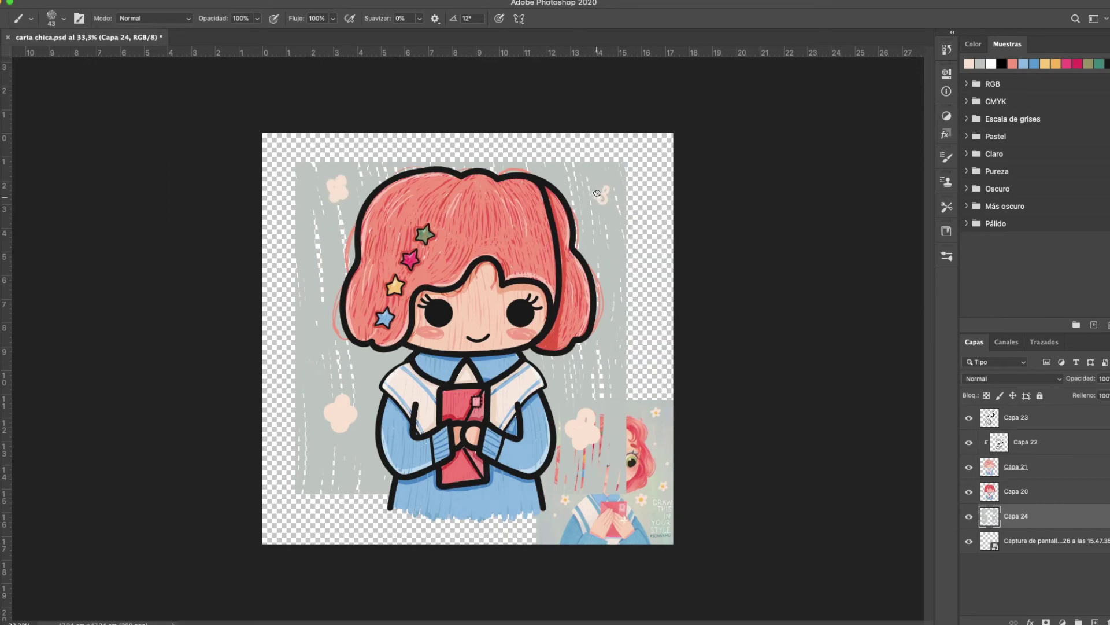
drag(624, 304, 621, 302)
mouse_move(295, 331)
mouse_down()
mouse_move(289, 345)
mouse_move(298, 336)
mouse_up()
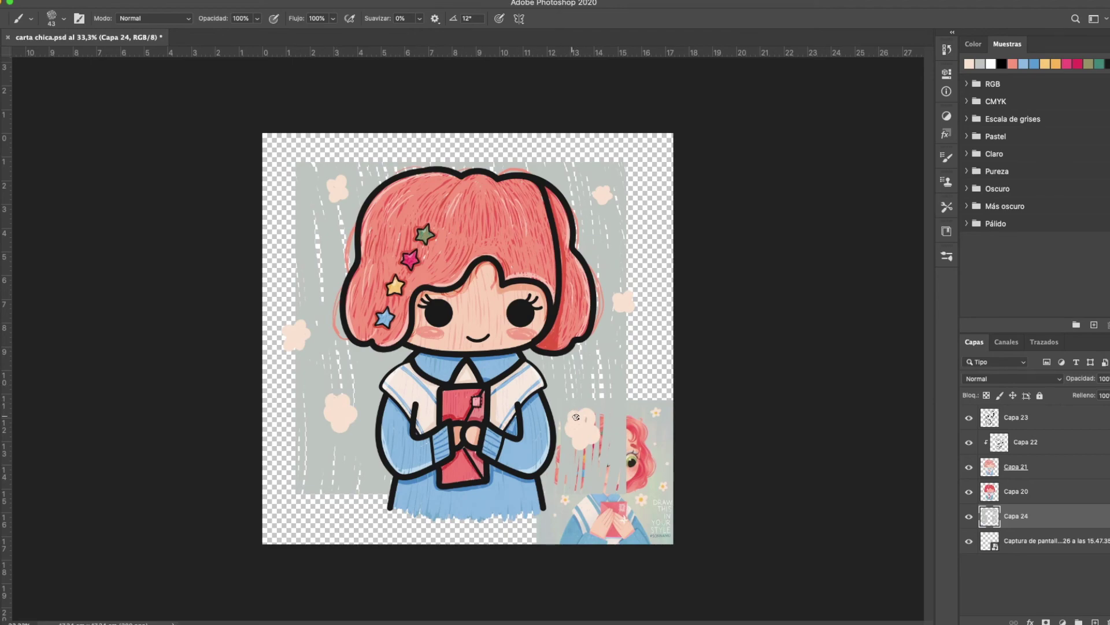
mouse_move(383, 493)
mouse_down()
mouse_move(373, 489)
mouse_move(382, 499)
mouse_move(384, 485)
mouse_up()
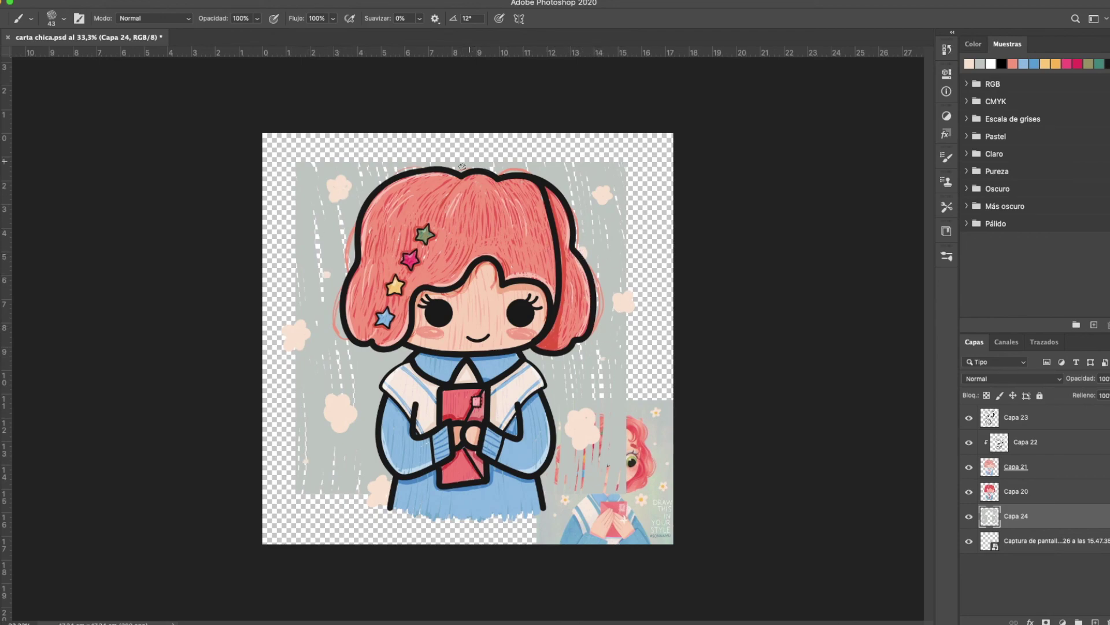
Step: Paint the flower centres in yellow sampled from the reference, and hide the reference screenshot layer
alt+click(640, 499)
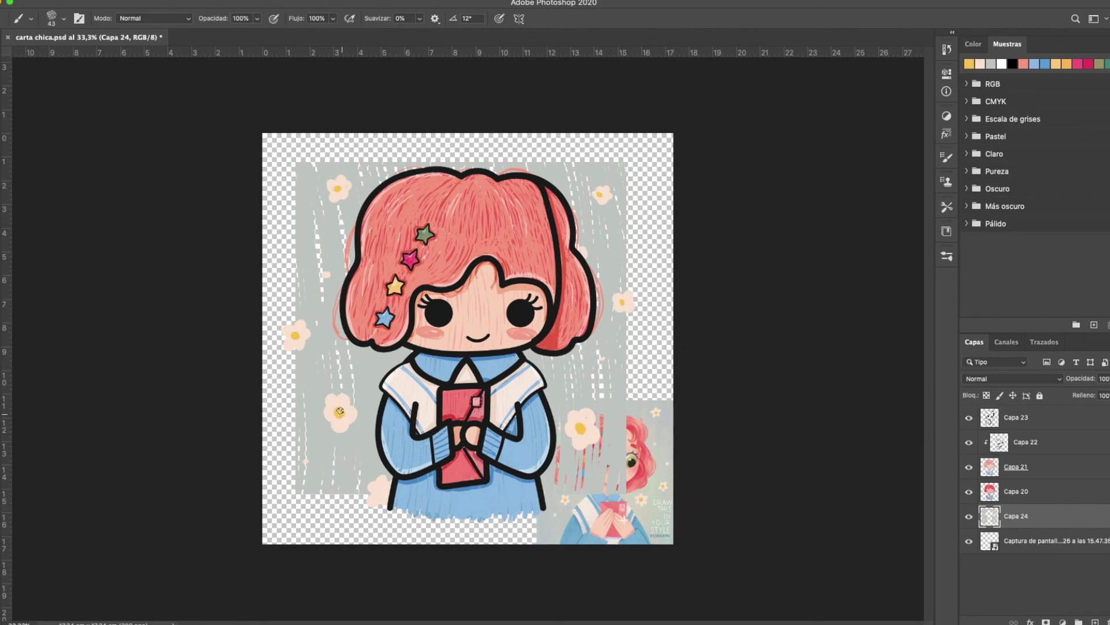
click(968, 541)
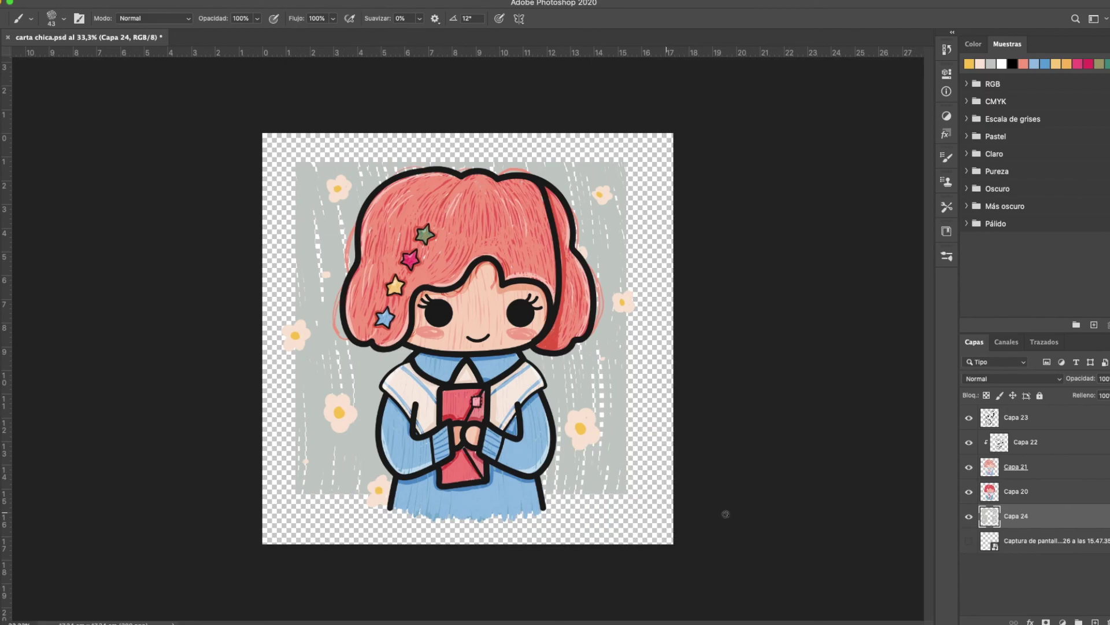